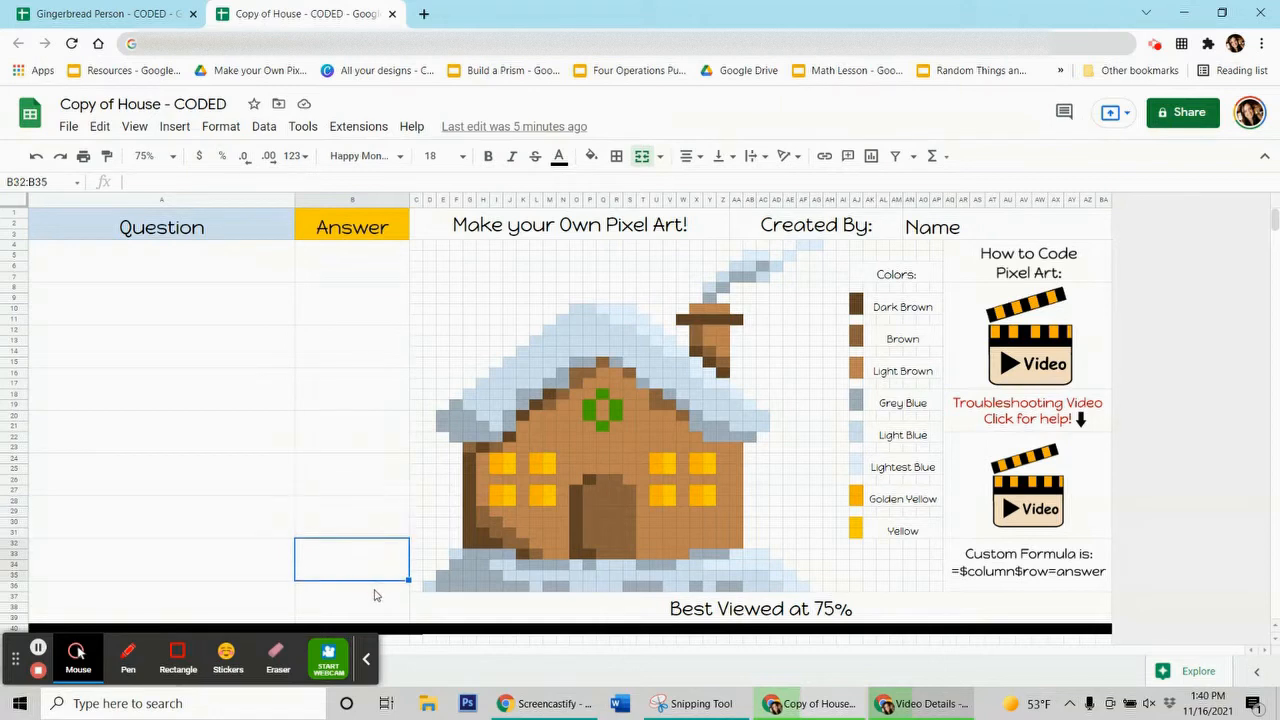
key(Down)
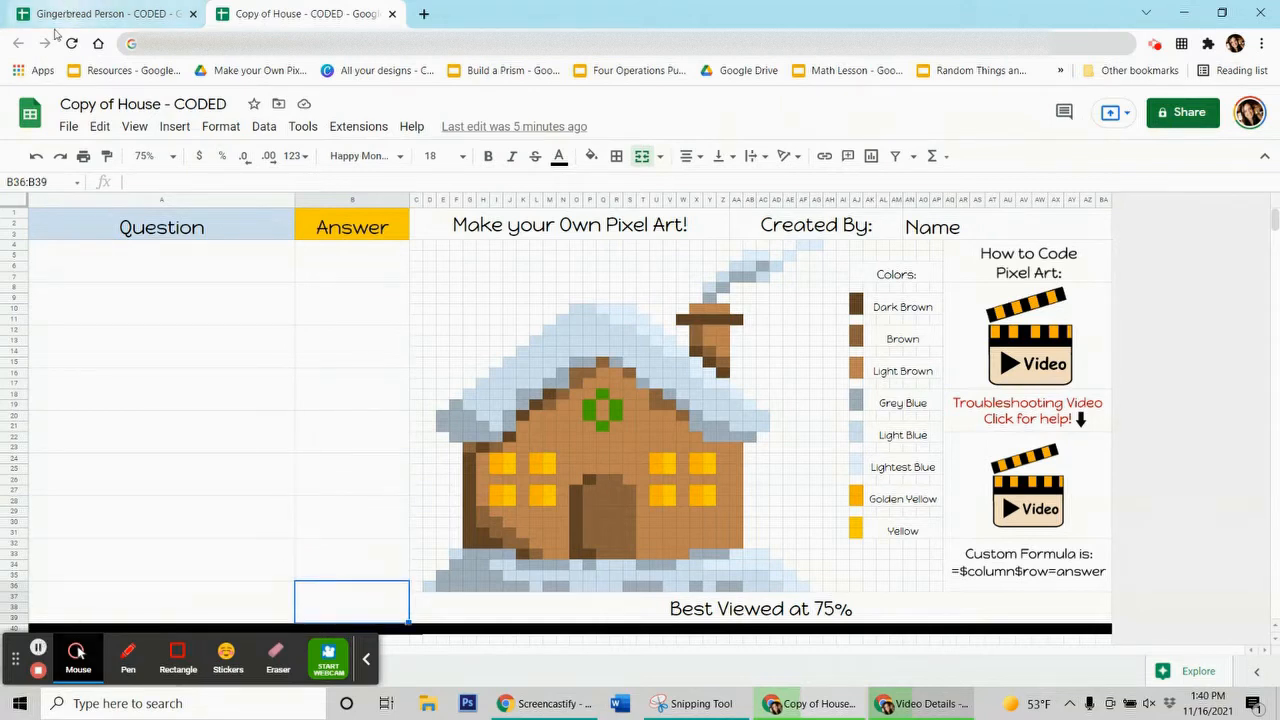
Move down one answer cell, then switch to the Gingerbread Person - CODED spreadsheet
click(100, 14)
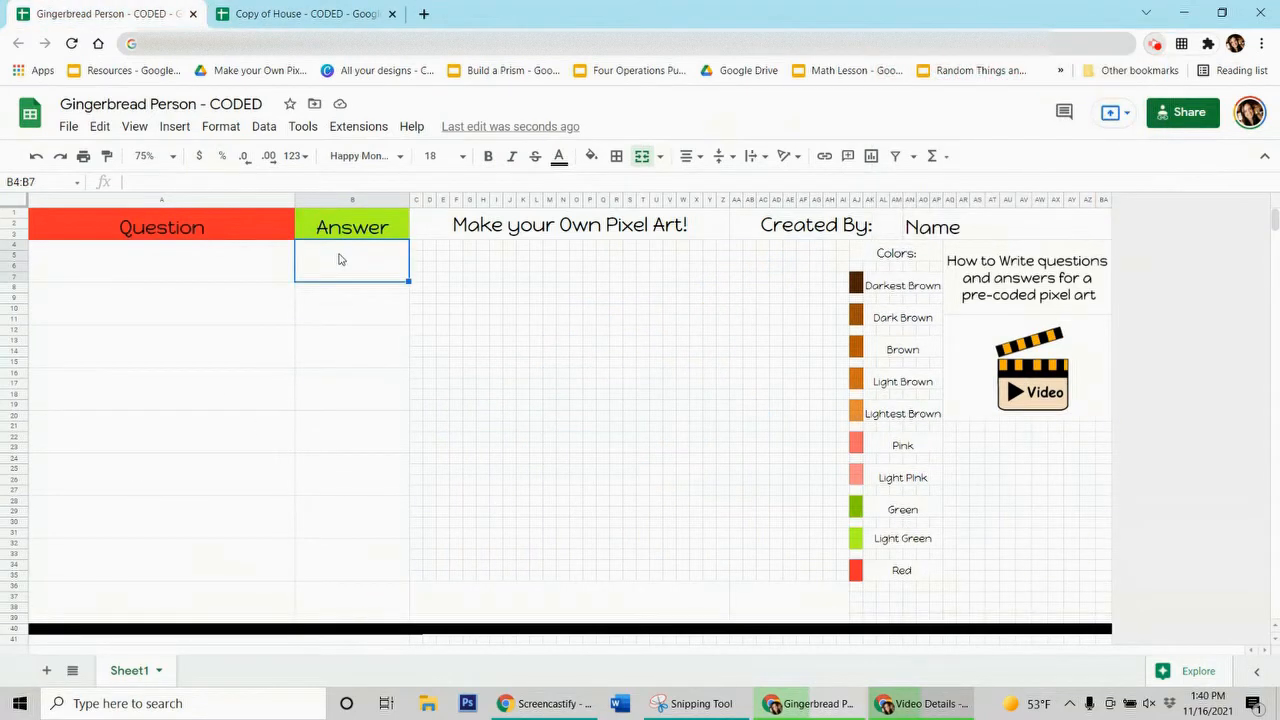
Fill 1 into every Gingerbread Person answer cell, then return to the house spreadsheet
text(1)
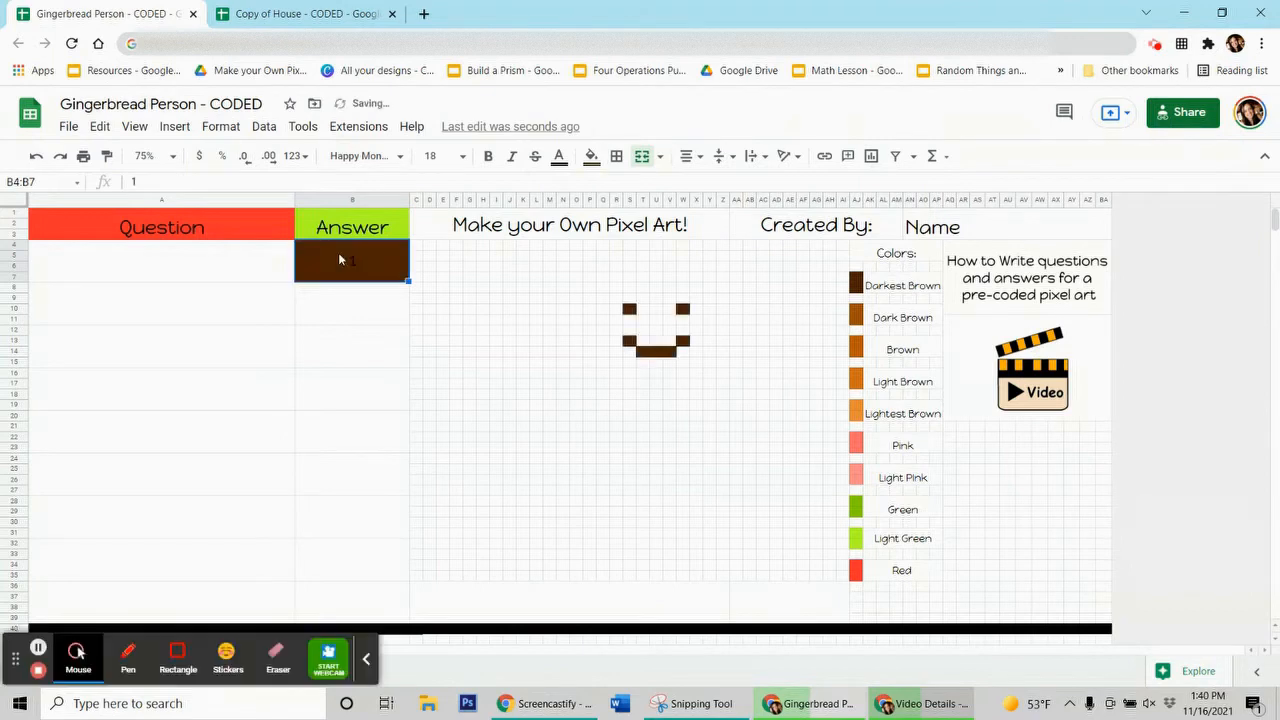
key(ctrl+y)
key(ctrl+y)
key(ctrl+y)
key(ctrl+y)
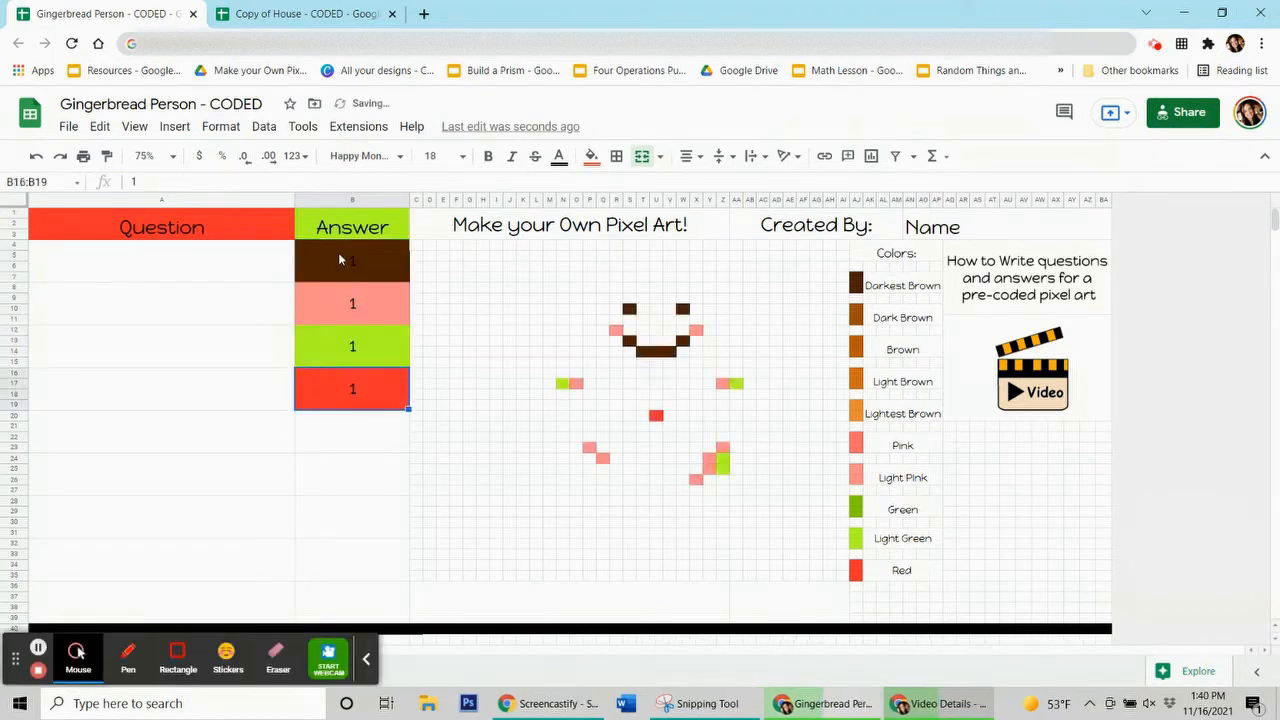
key(ctrl+y)
key(ctrl+y)
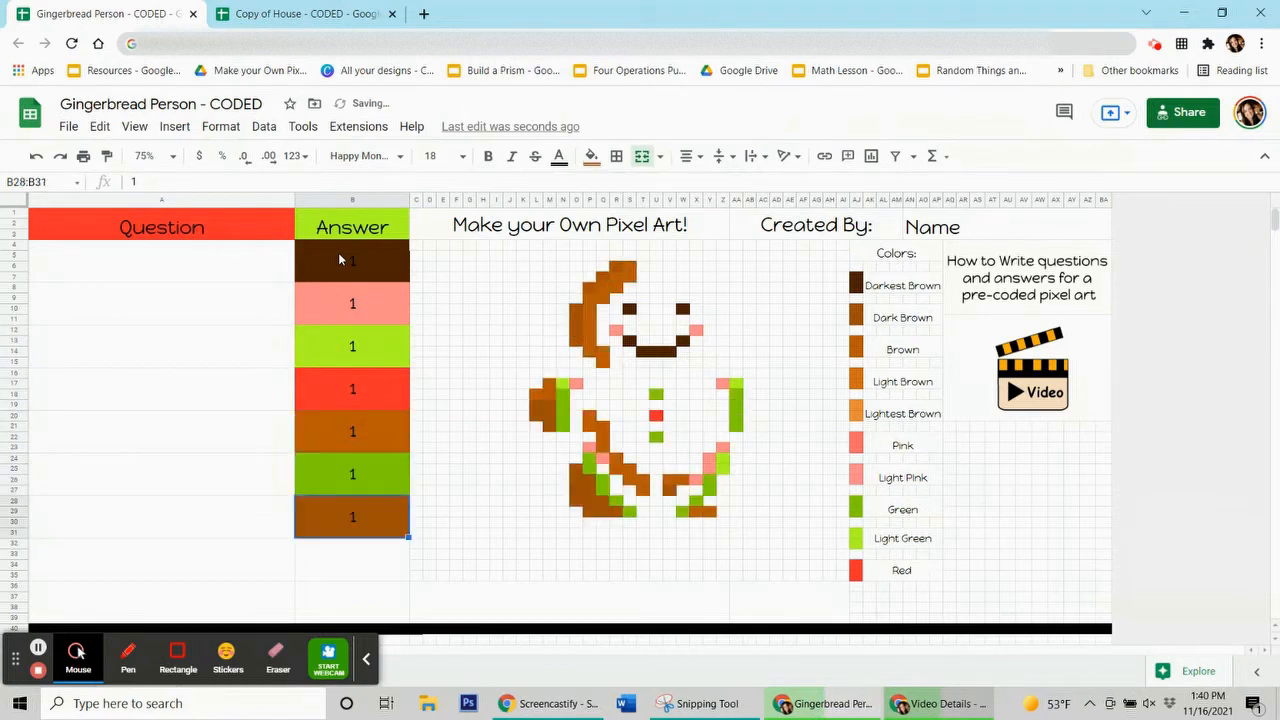
key(ctrl+y)
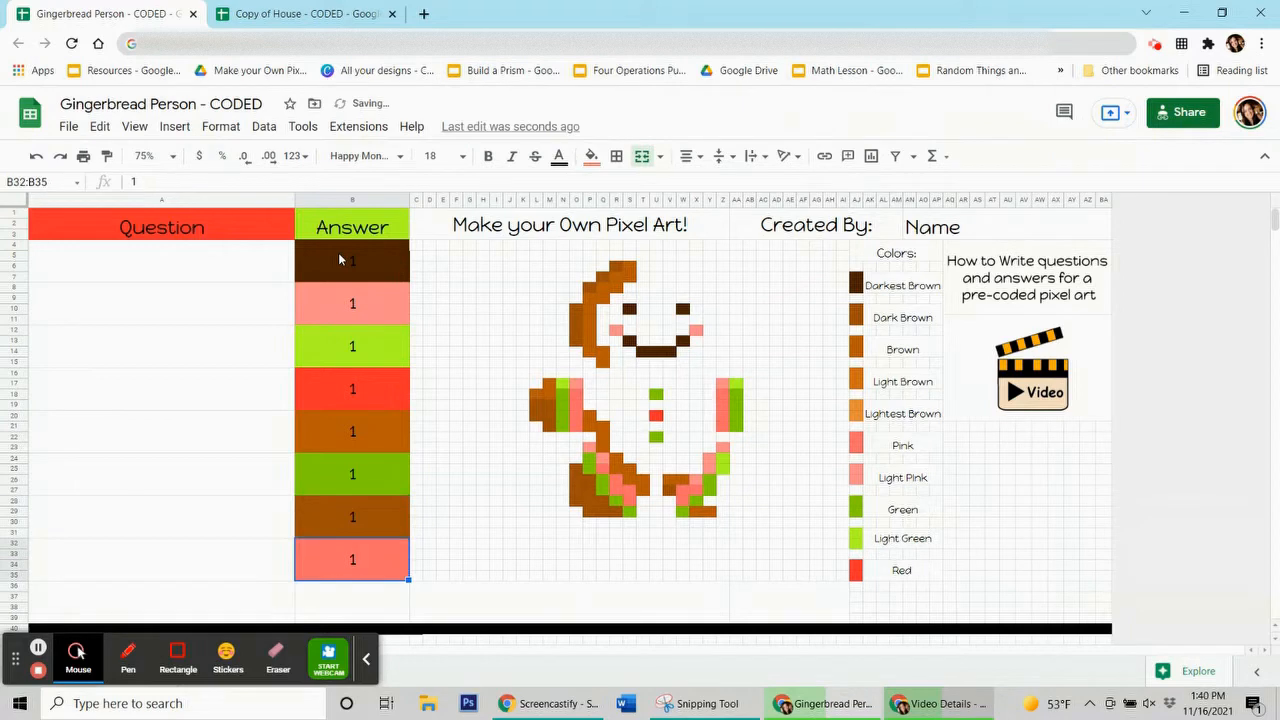
key(ctrl+y)
key(ctrl+y)
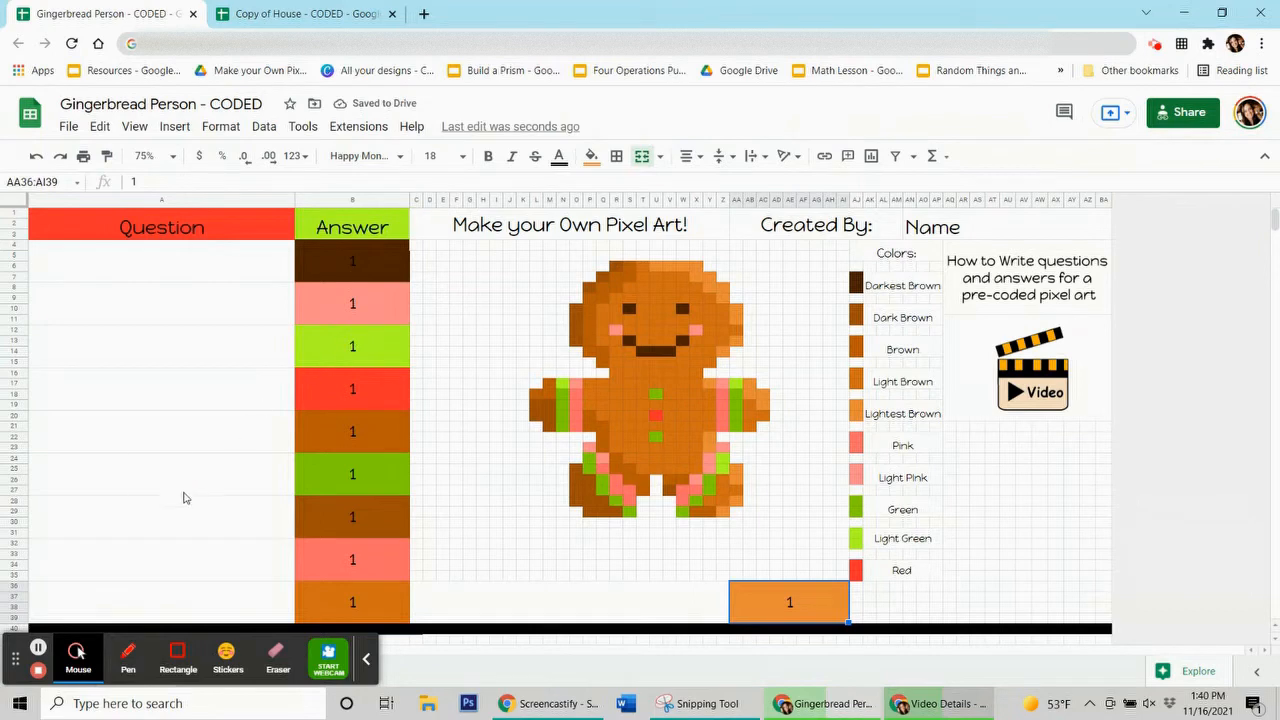
click(37, 650)
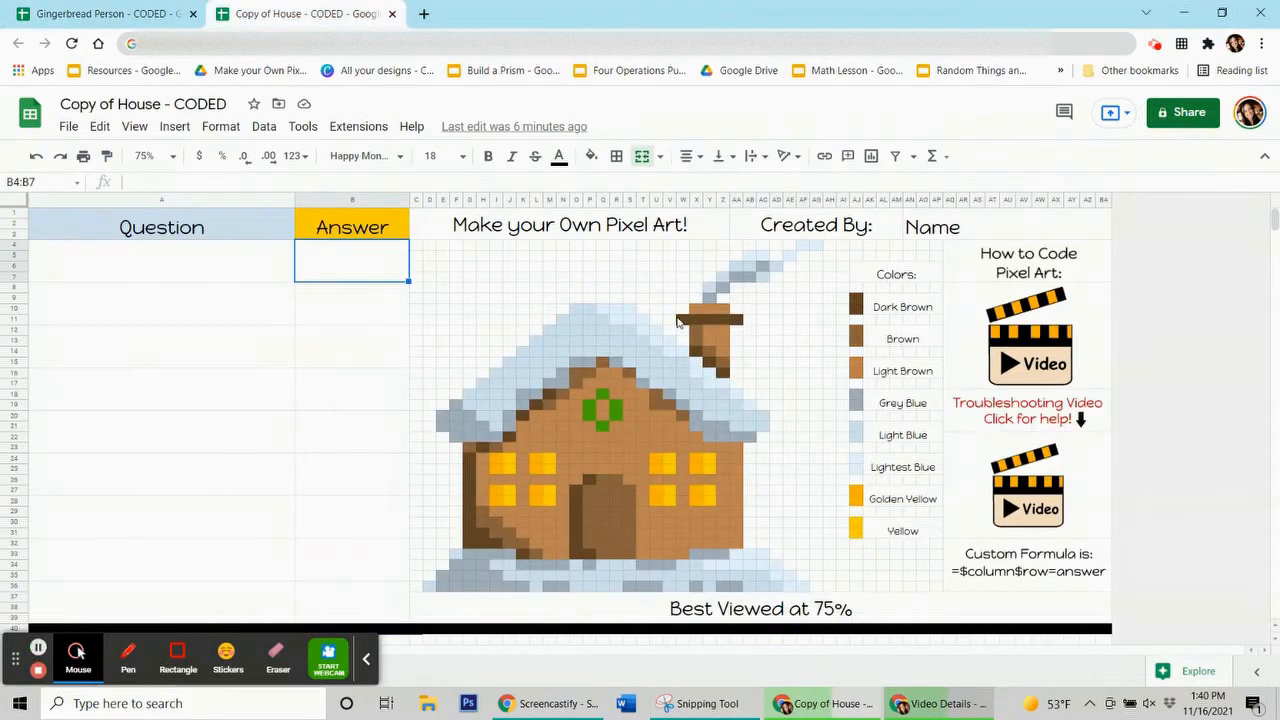
click(366, 665)
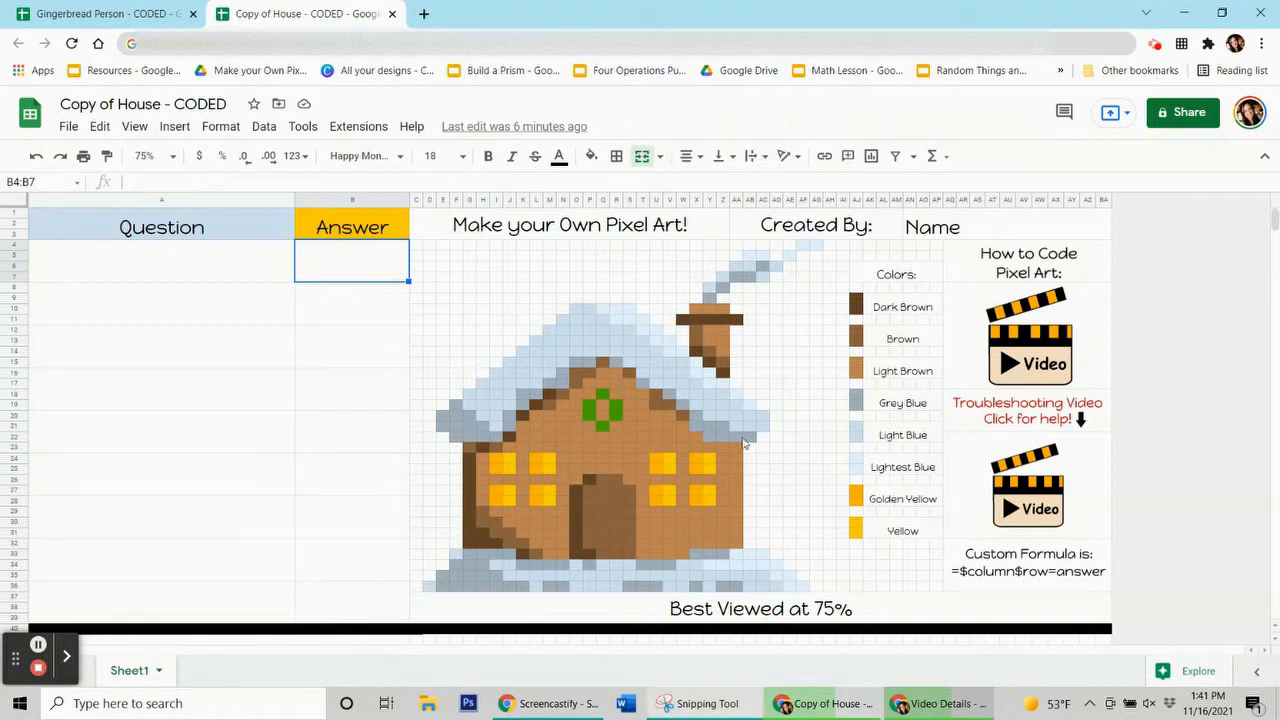
click(552, 352)
click(541, 430)
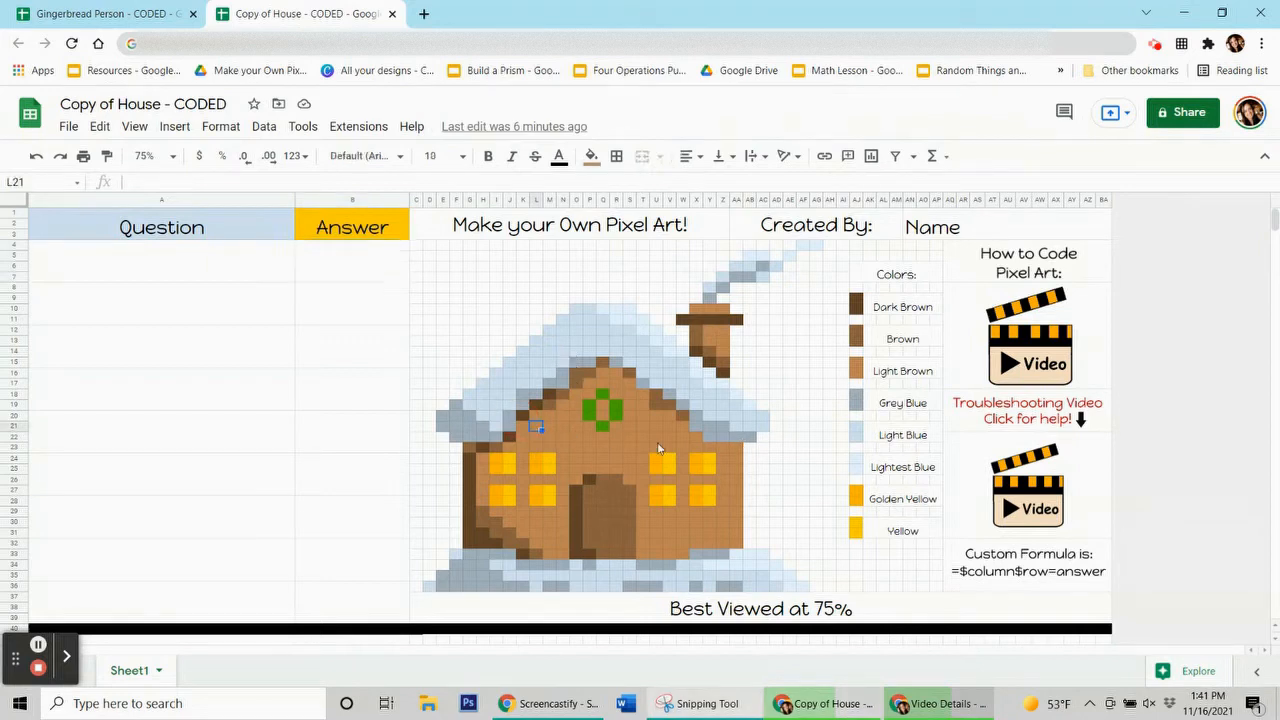
click(658, 441)
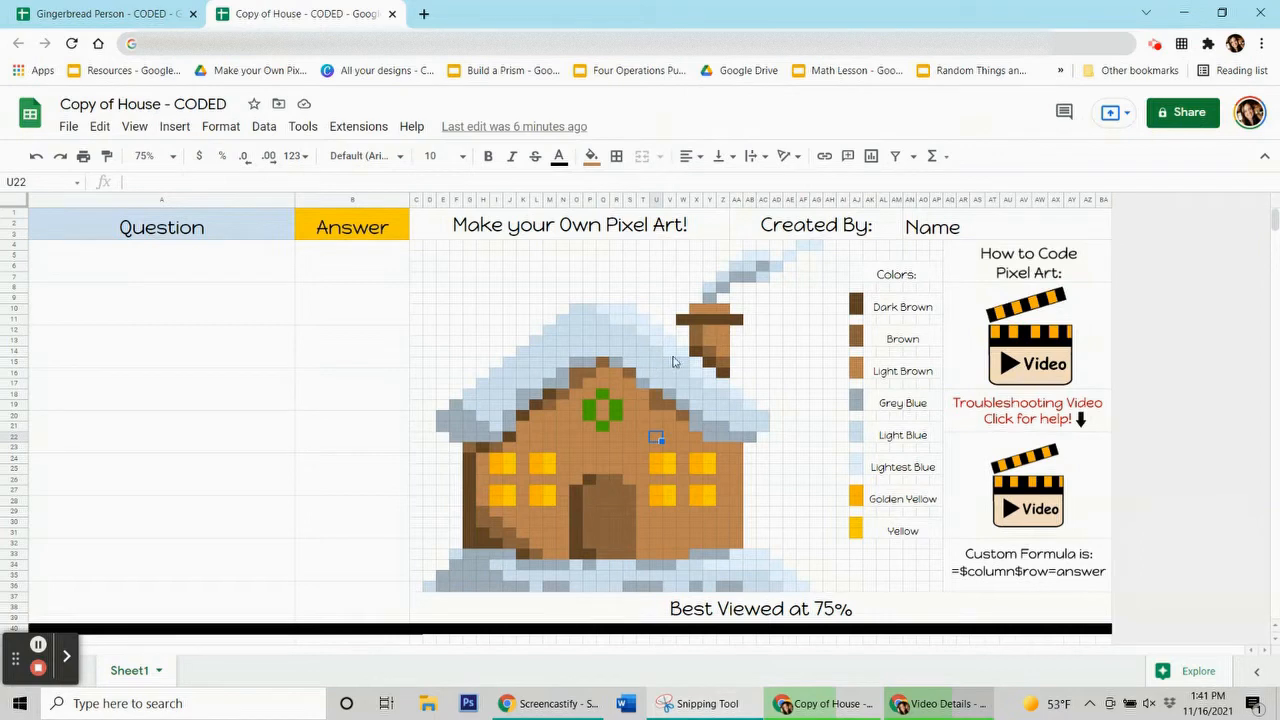
click(172, 162)
click(148, 212)
Enter the questions 3 x 3 (answer 9) and 2 x 5 (answer 10)
click(238, 276)
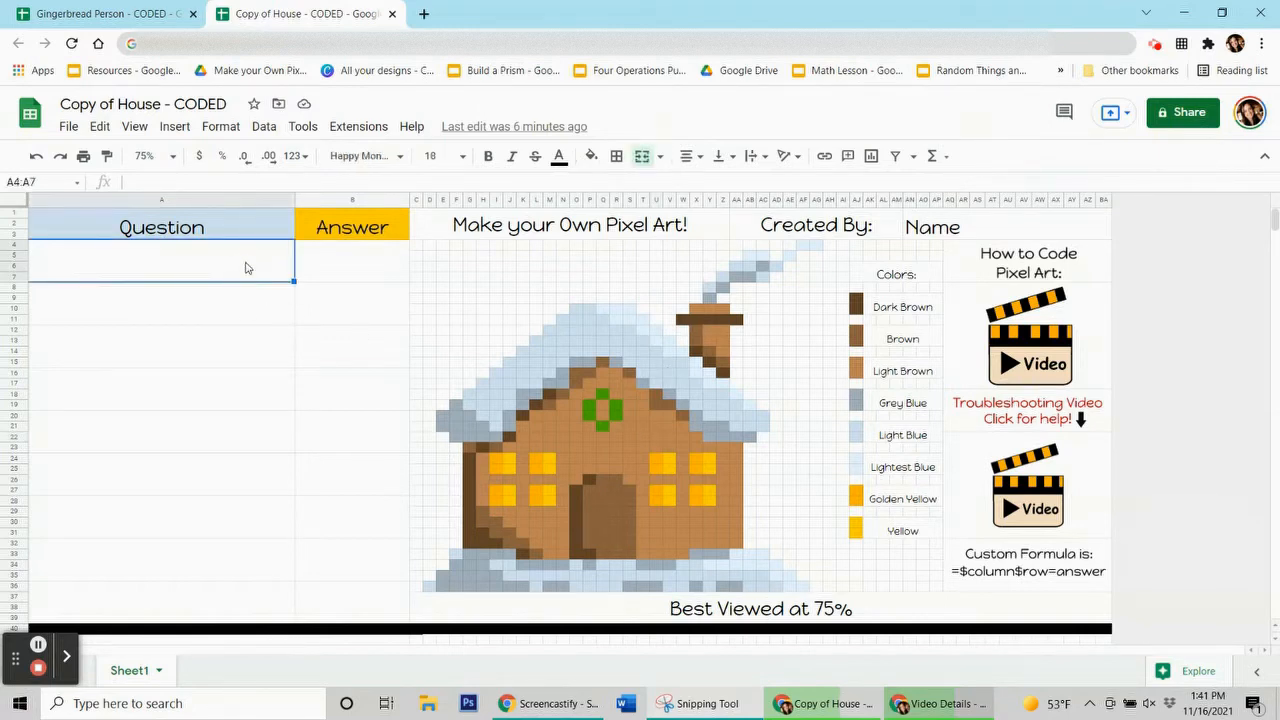
text(3 x 3)
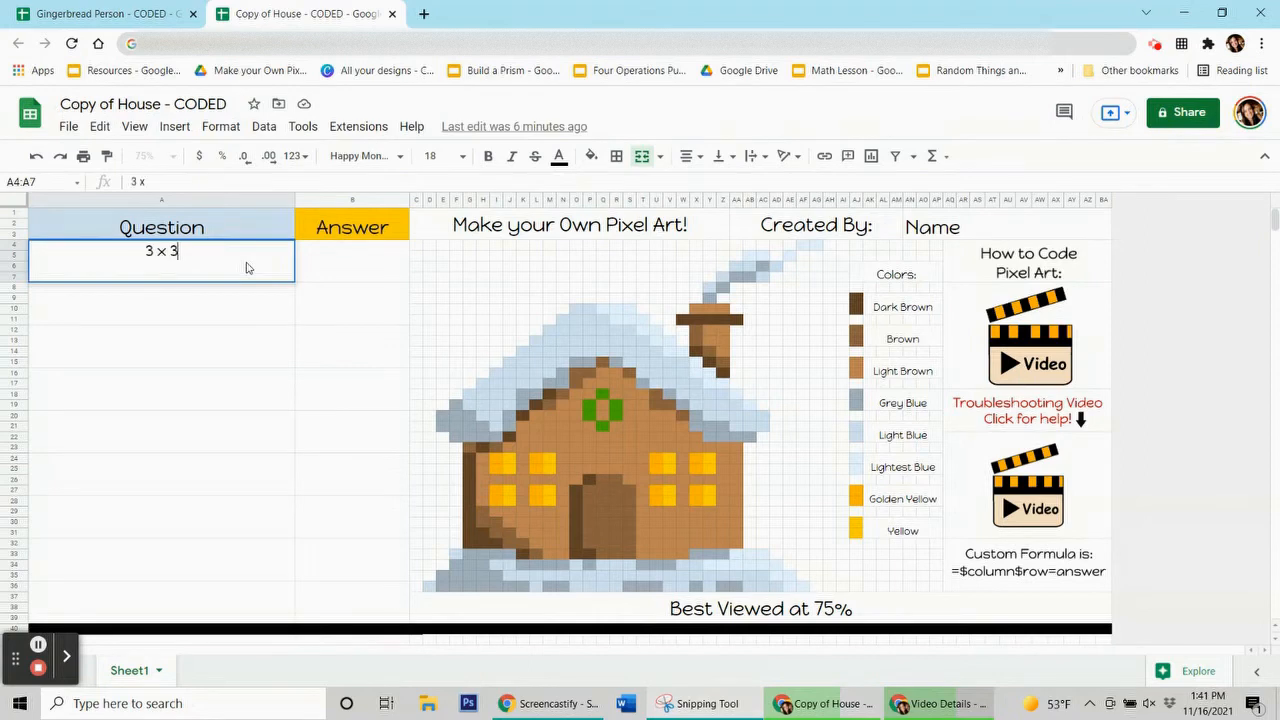
click(357, 262)
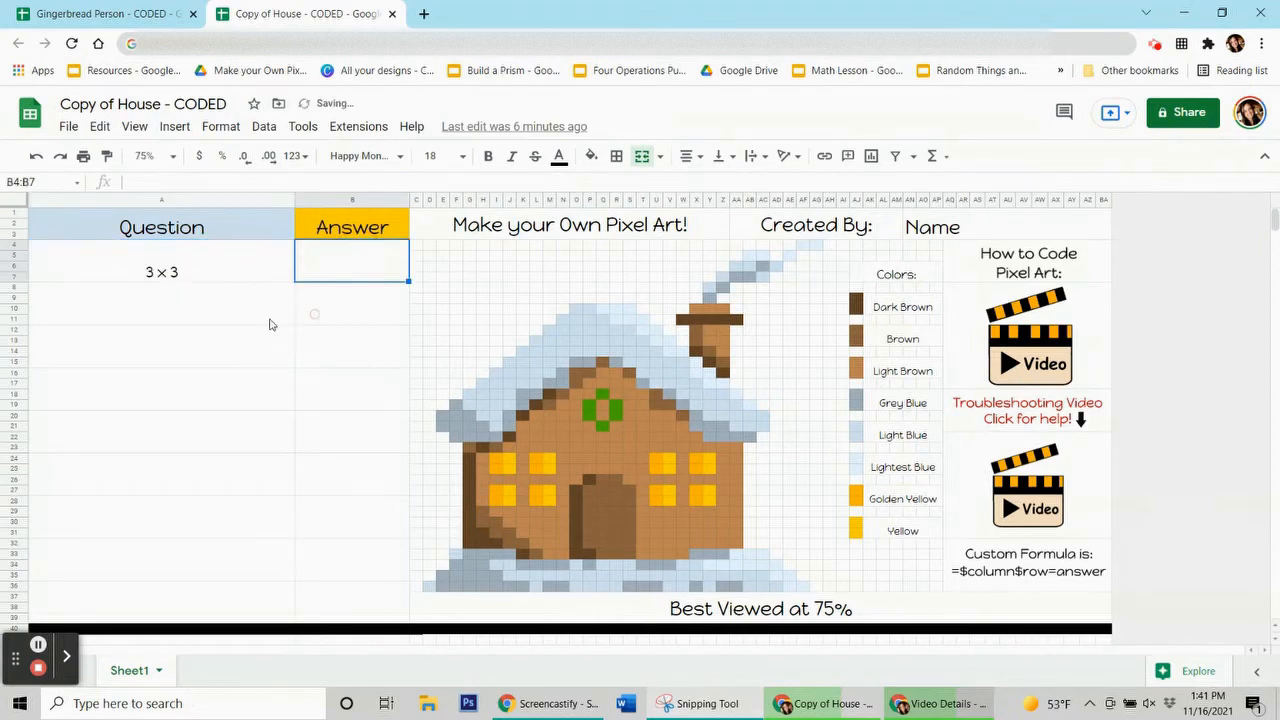
text(9)
click(216, 314)
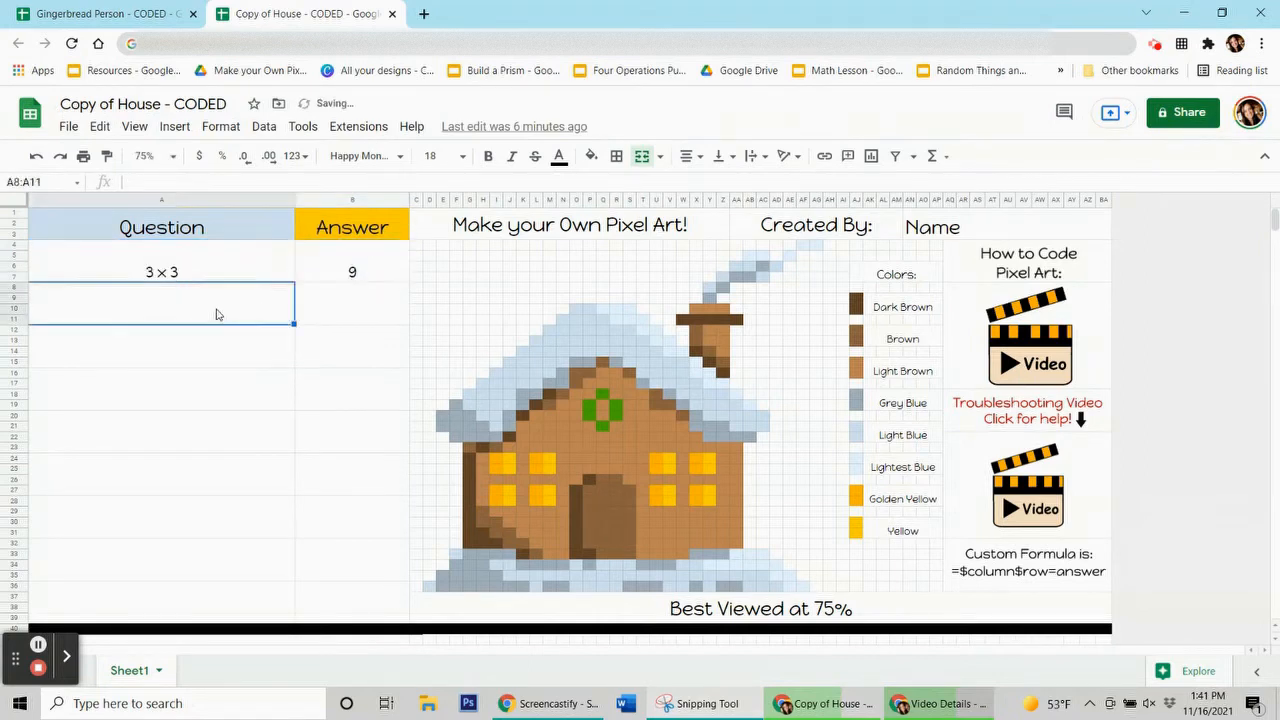
text(2 x 5)
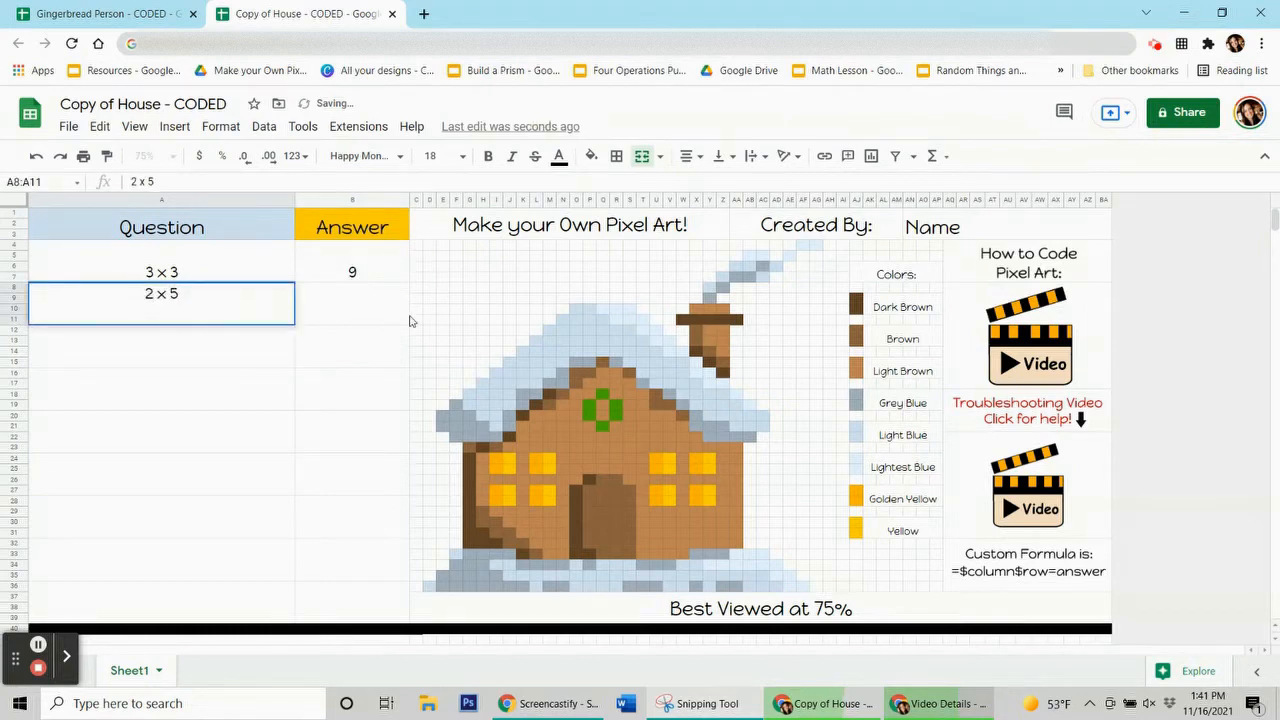
click(389, 328)
text(10)
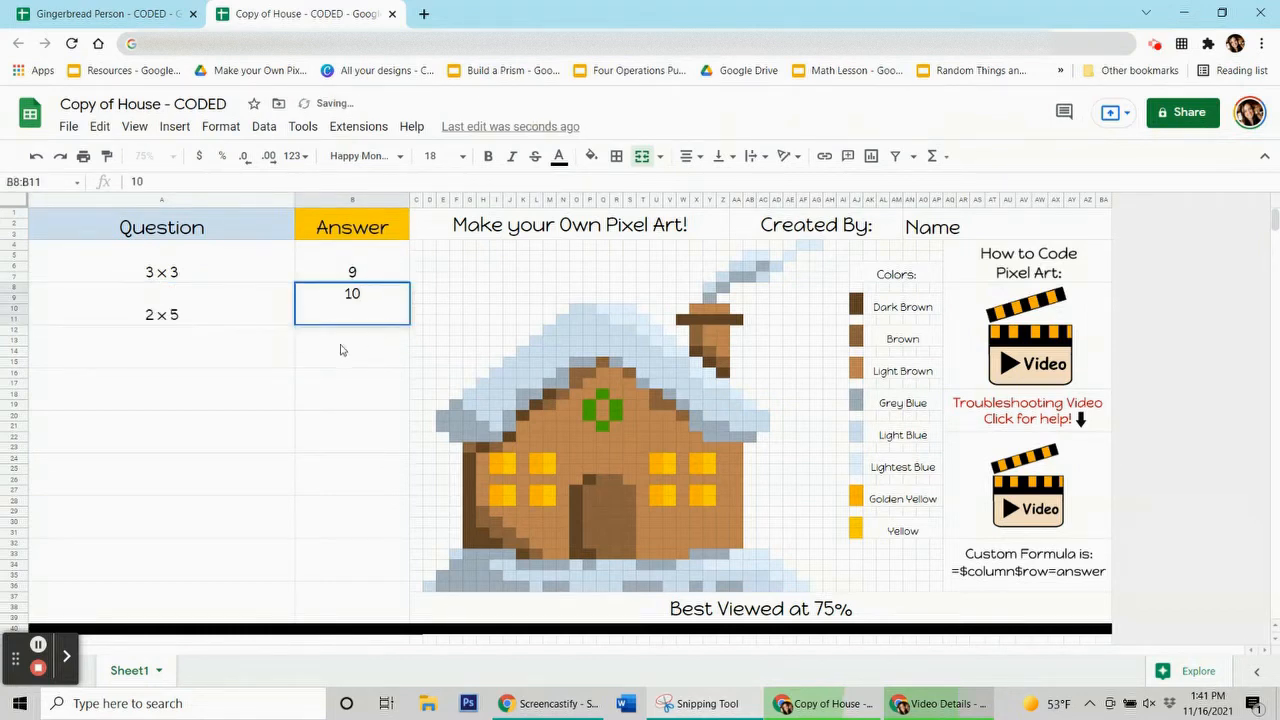
click(245, 362)
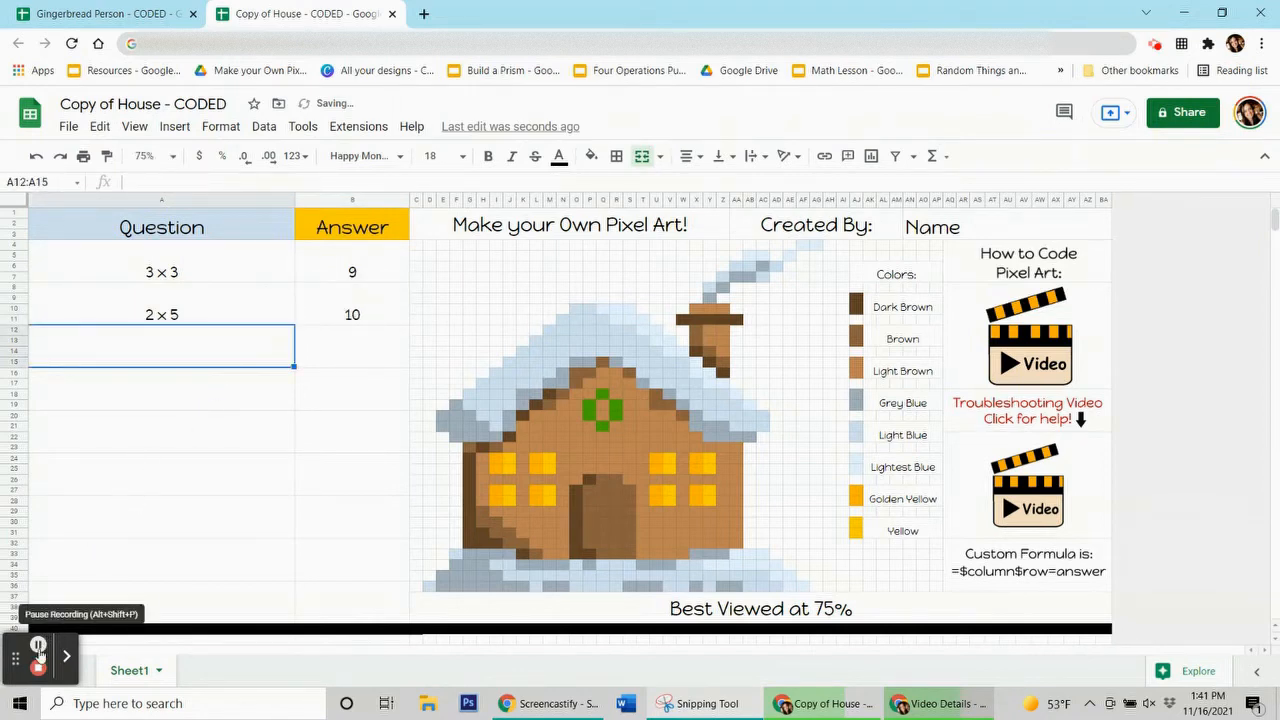
click(40, 644)
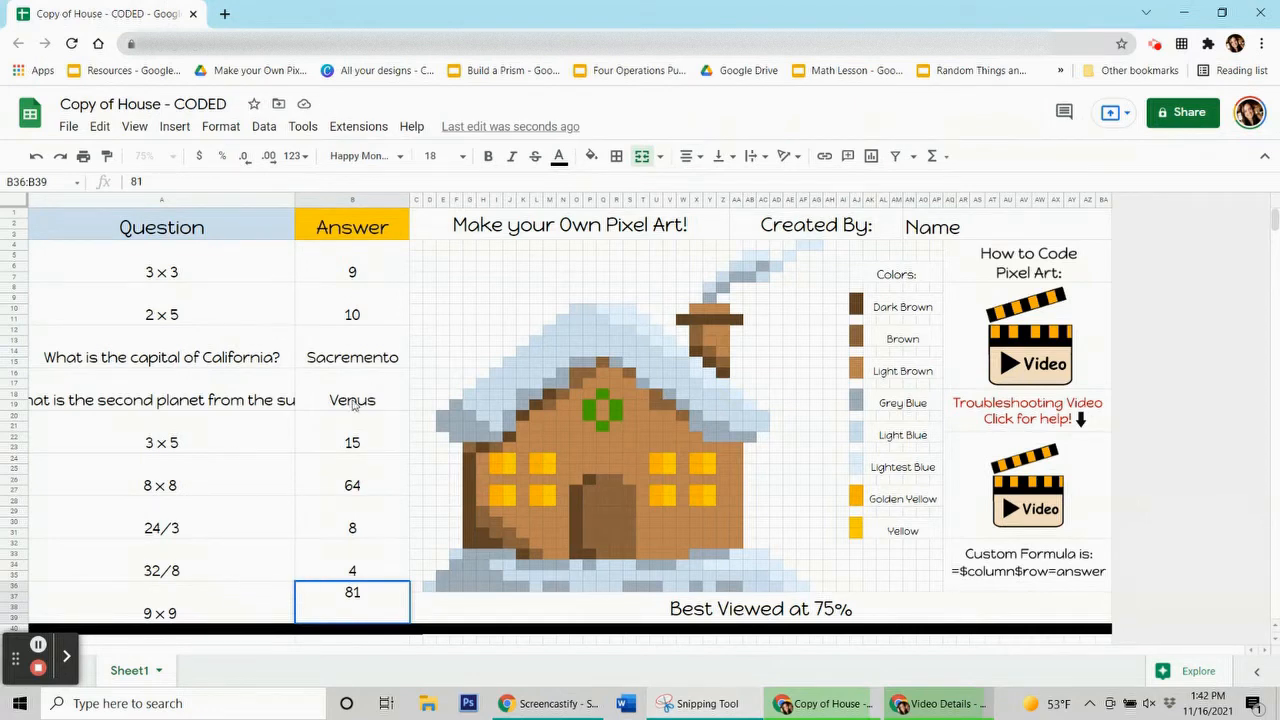
Set the second-planet question cell's font size to 14
click(245, 390)
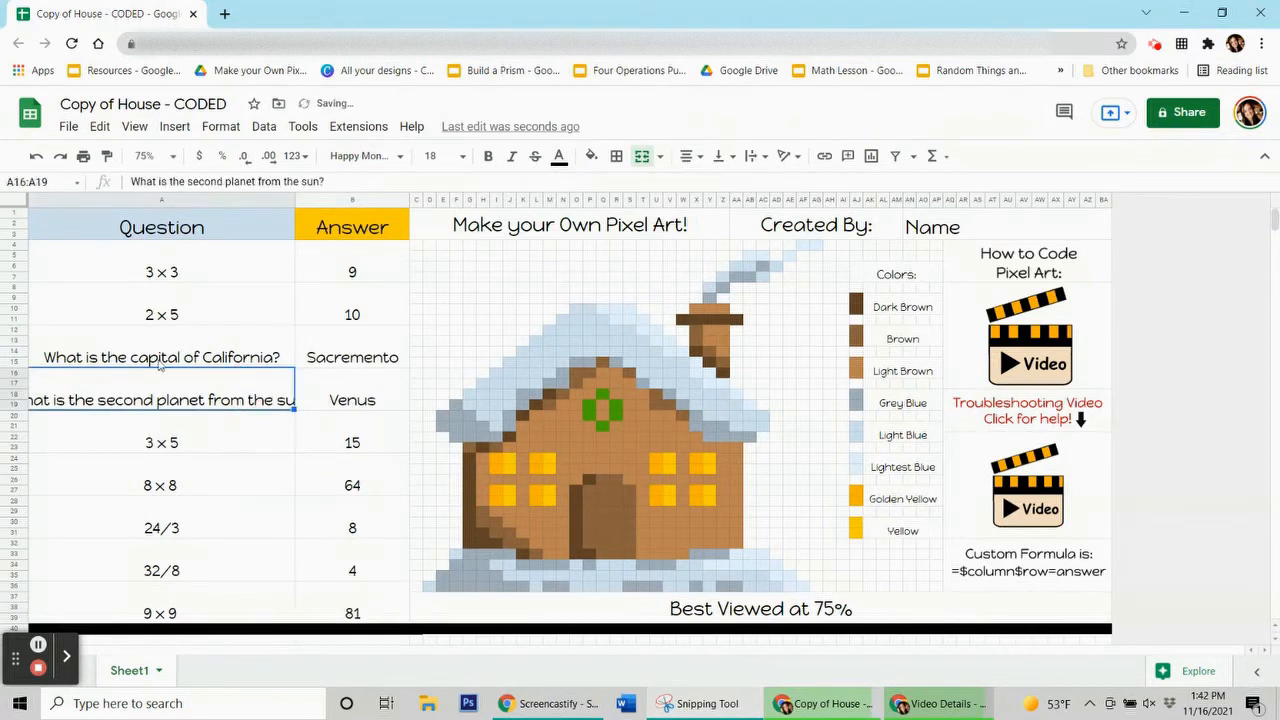
click(461, 162)
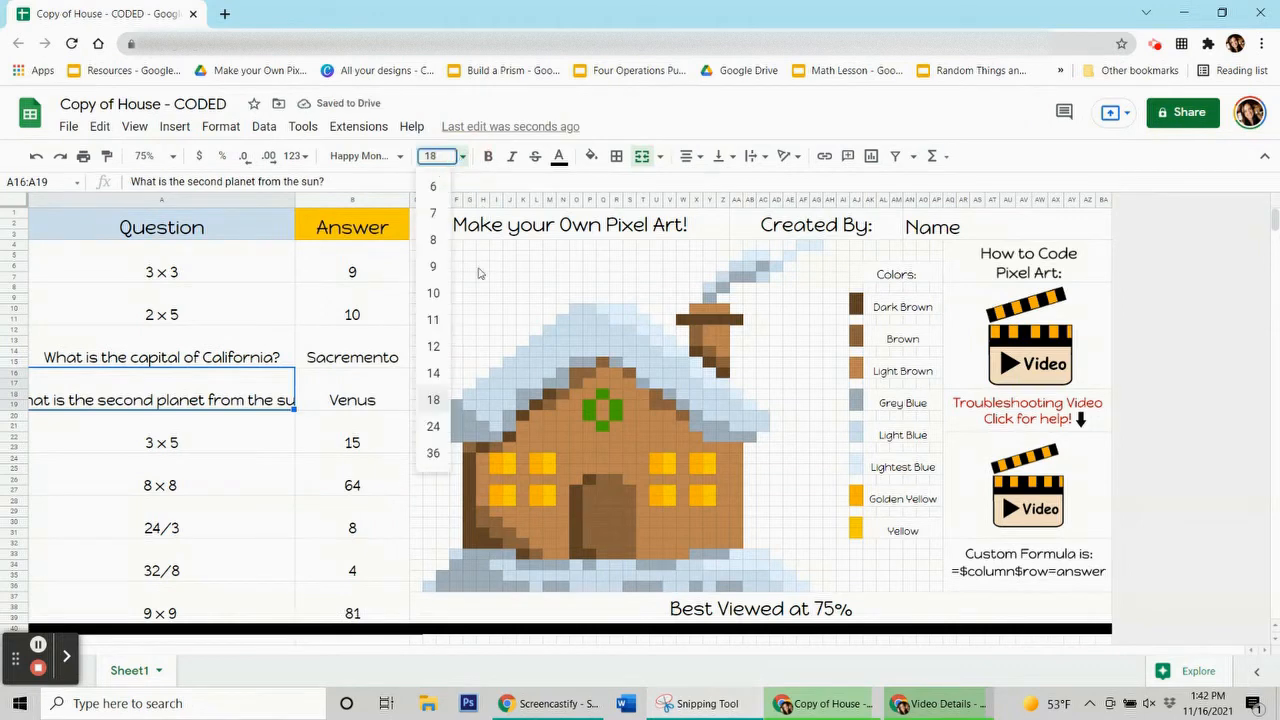
click(434, 372)
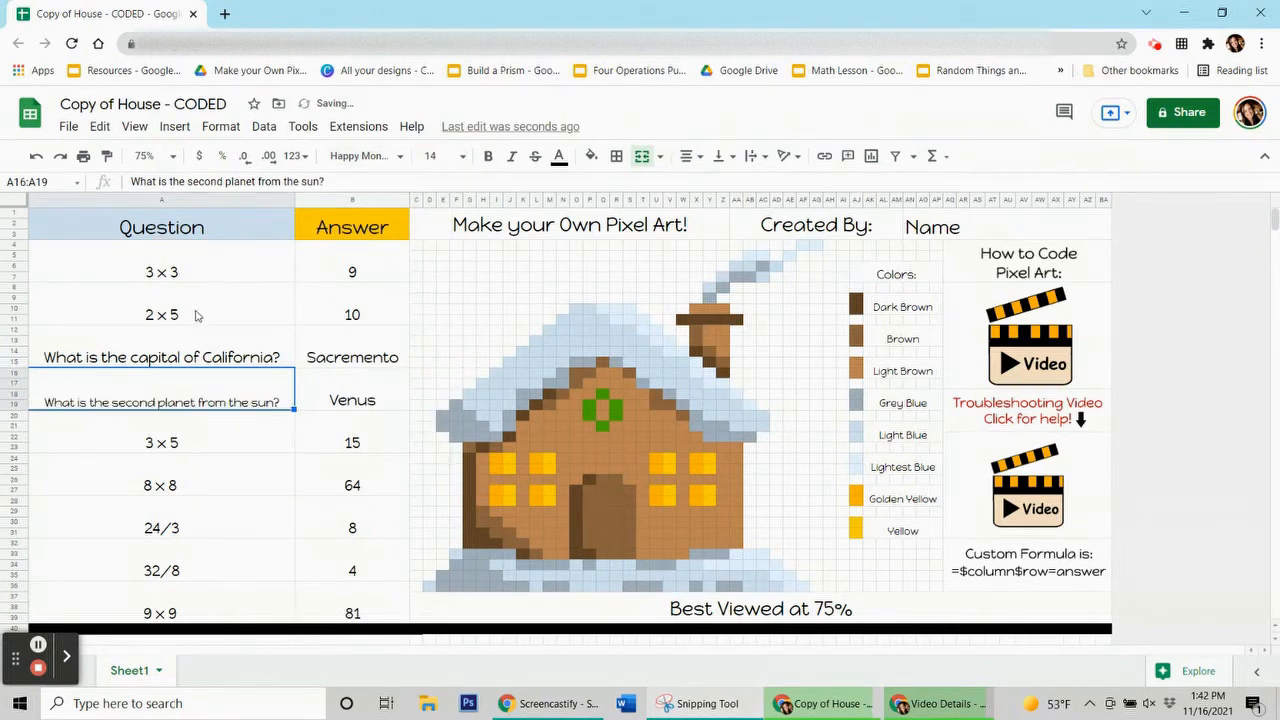
click(199, 345)
click(200, 400)
click(38, 645)
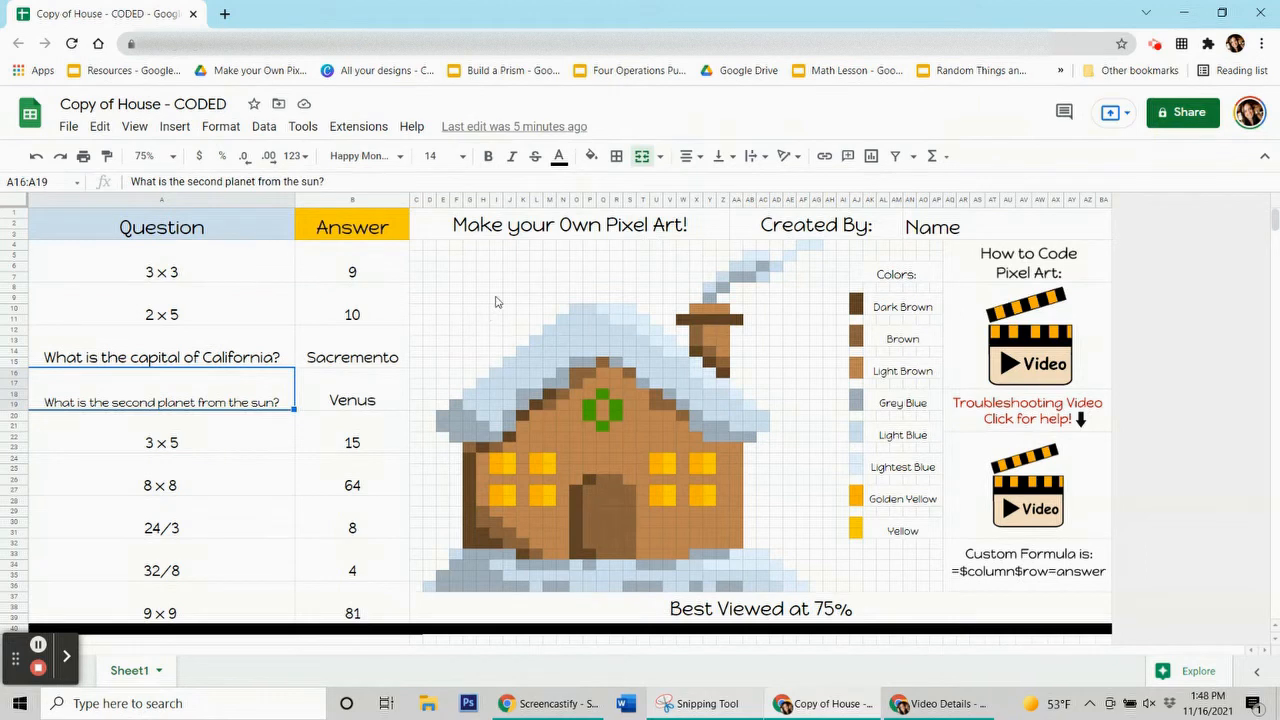
click(377, 263)
click(370, 306)
click(372, 350)
click(375, 400)
click(246, 271)
drag(240, 313, 293, 259)
click(375, 259)
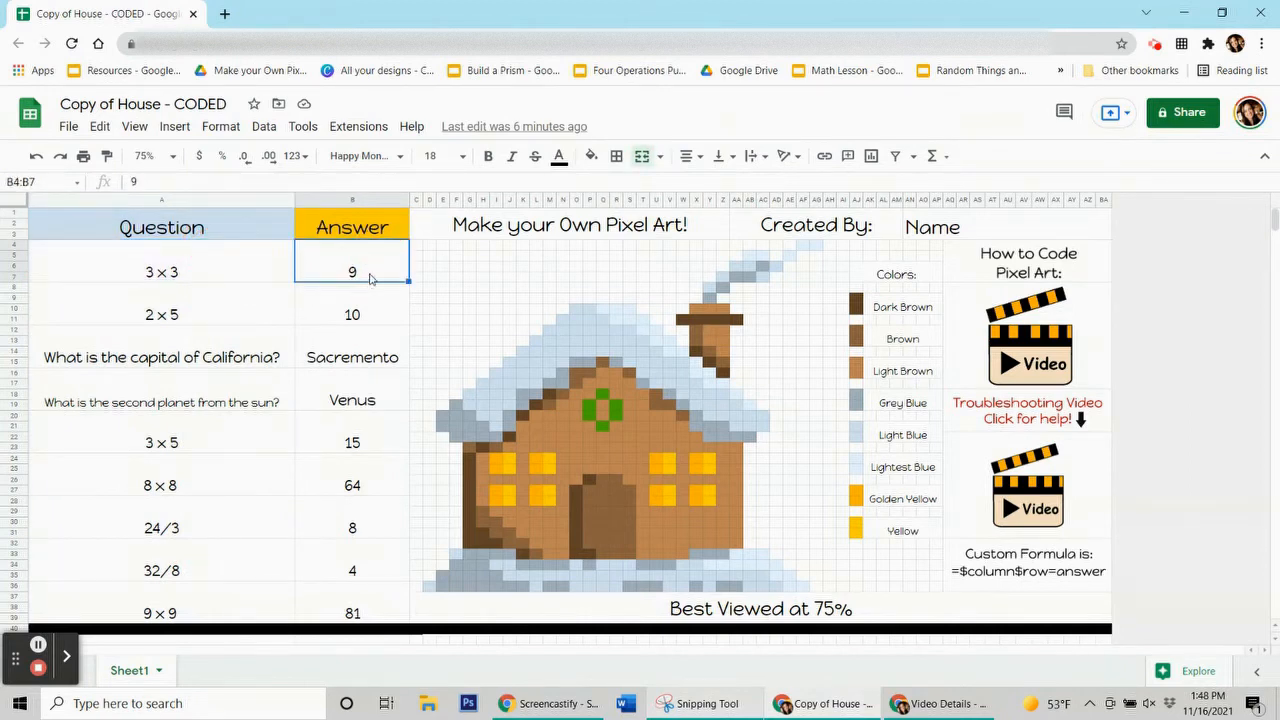
click(370, 277)
click(374, 271)
click(377, 306)
click(386, 364)
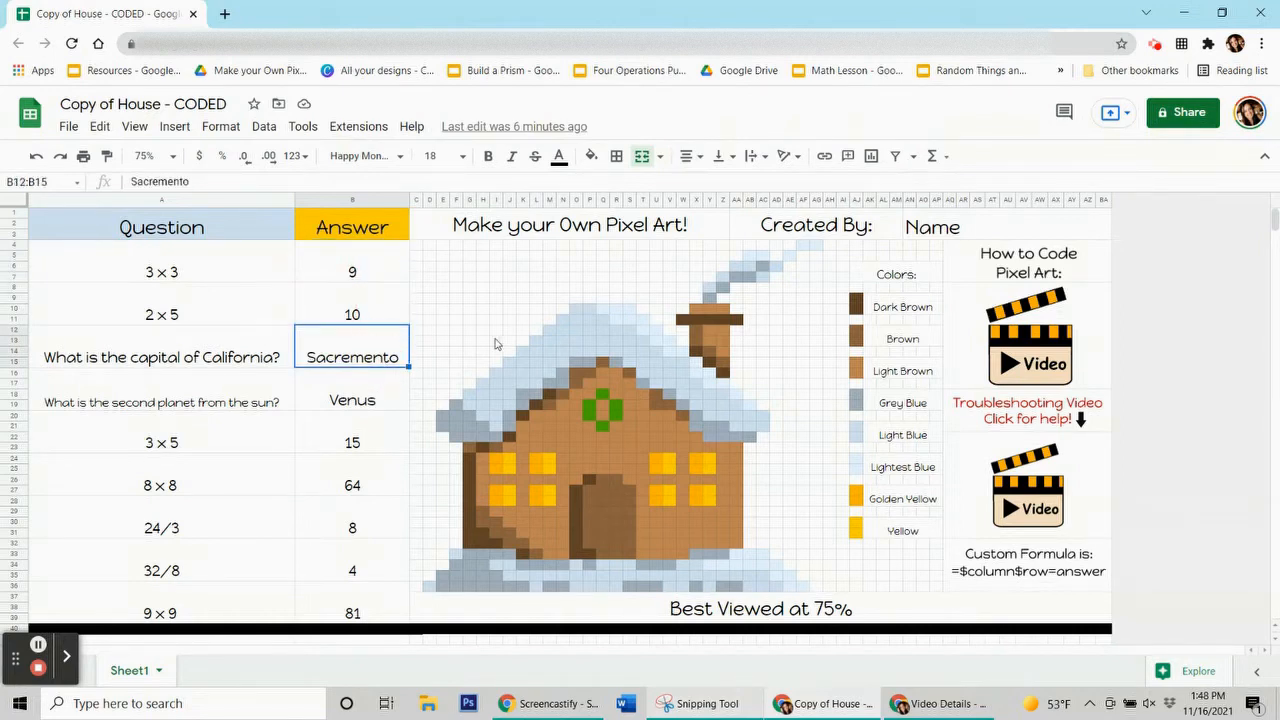
click(389, 276)
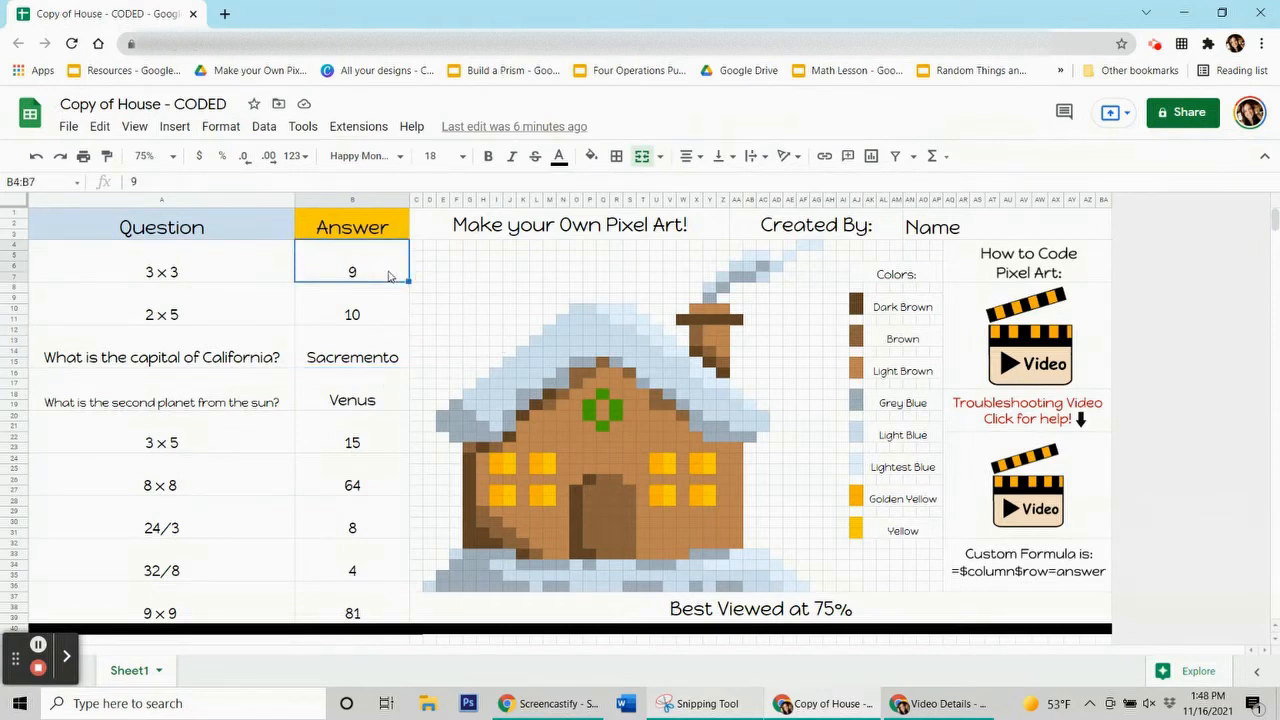
click(1073, 571)
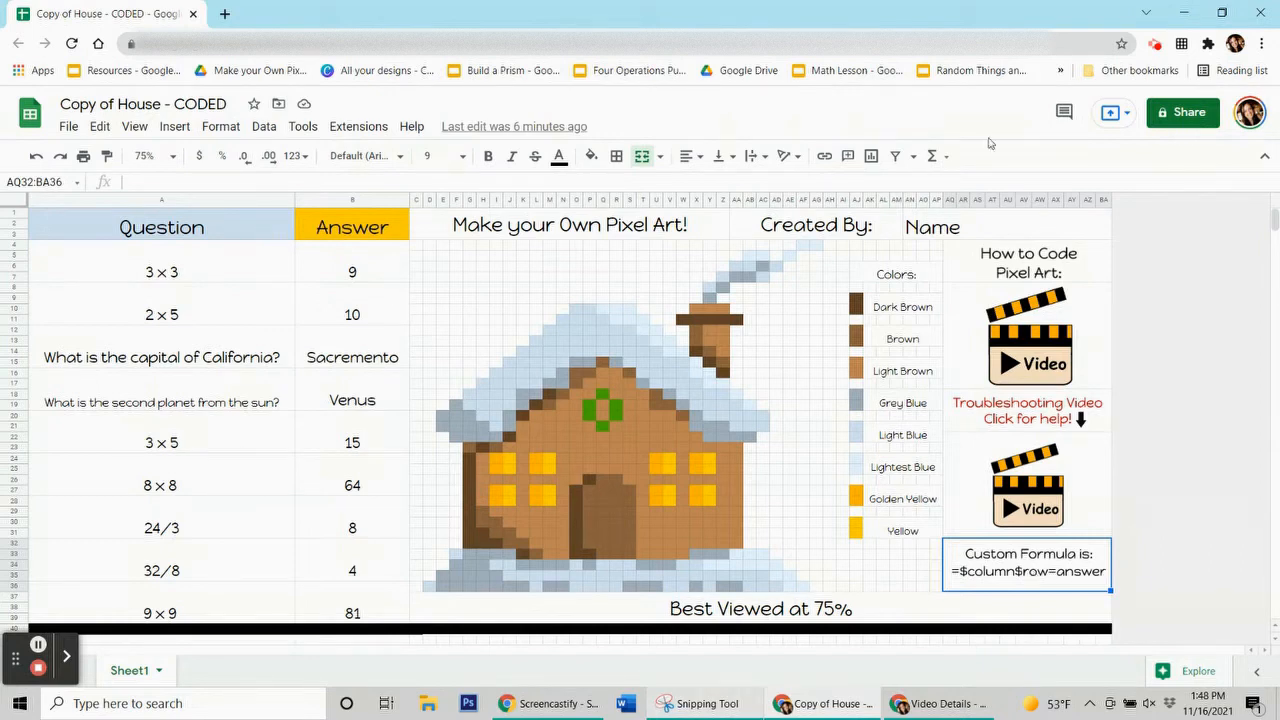
click(316, 257)
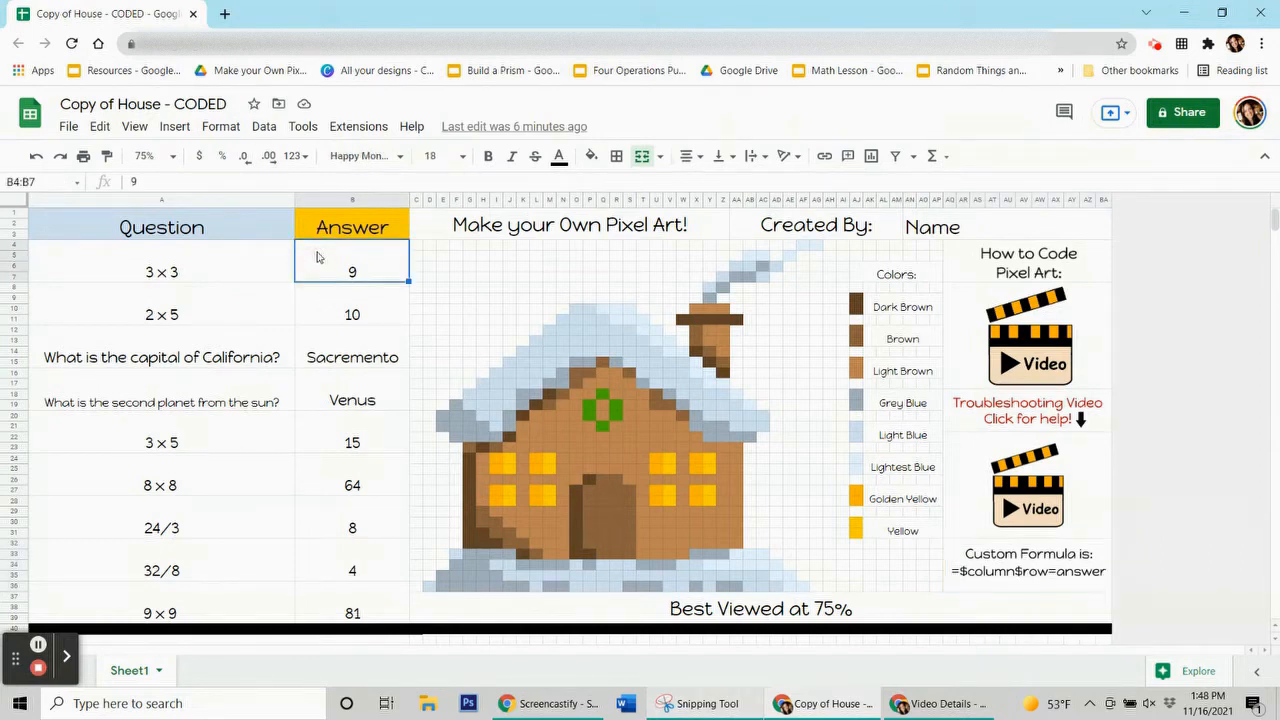
click(352, 200)
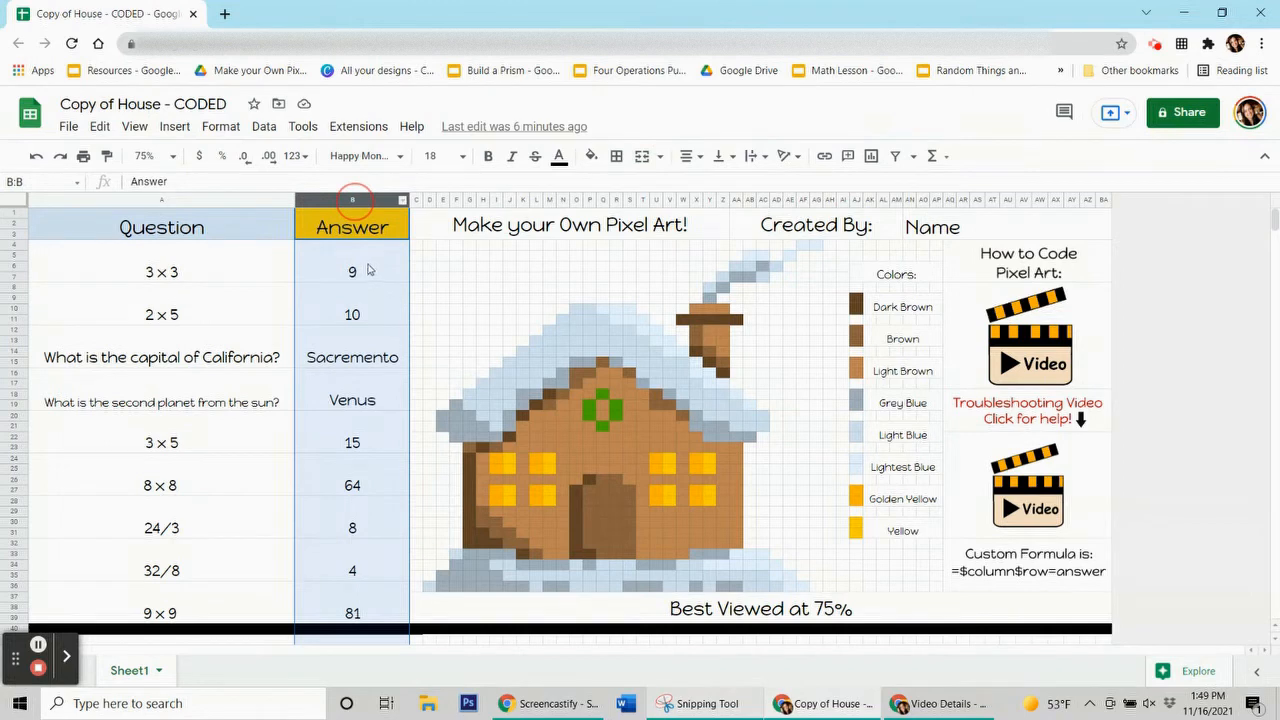
click(368, 268)
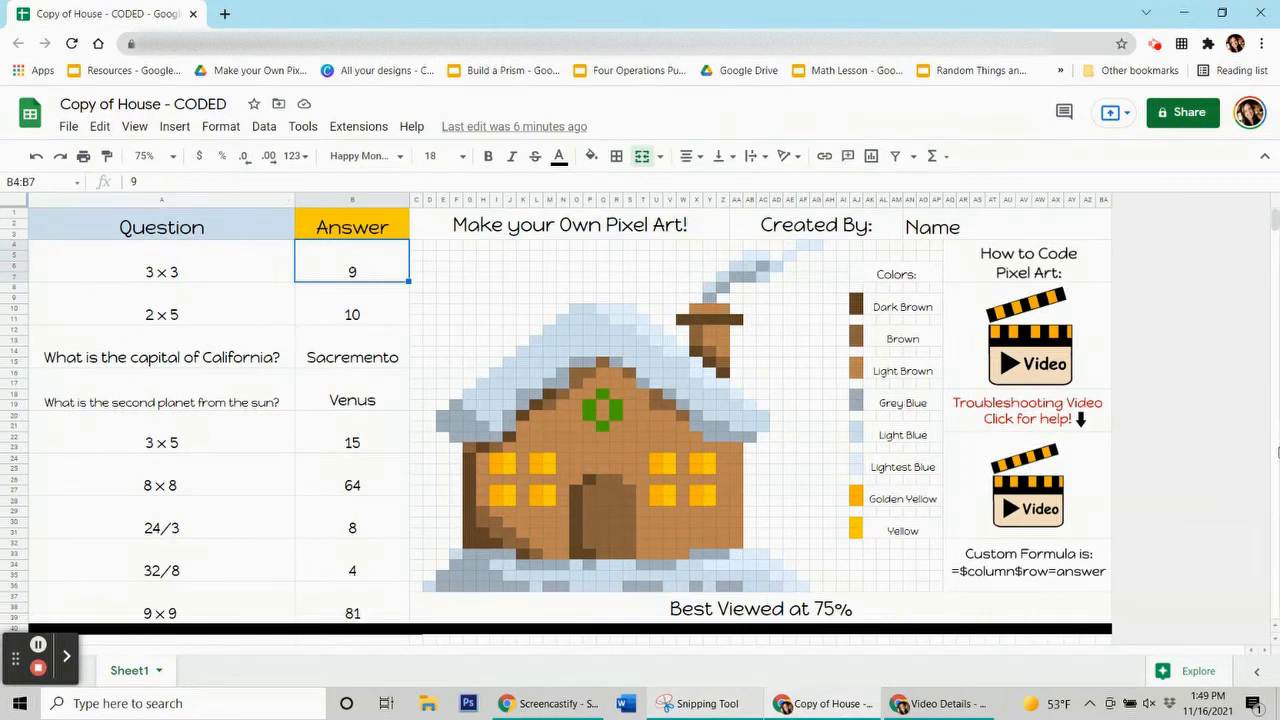
click(993, 575)
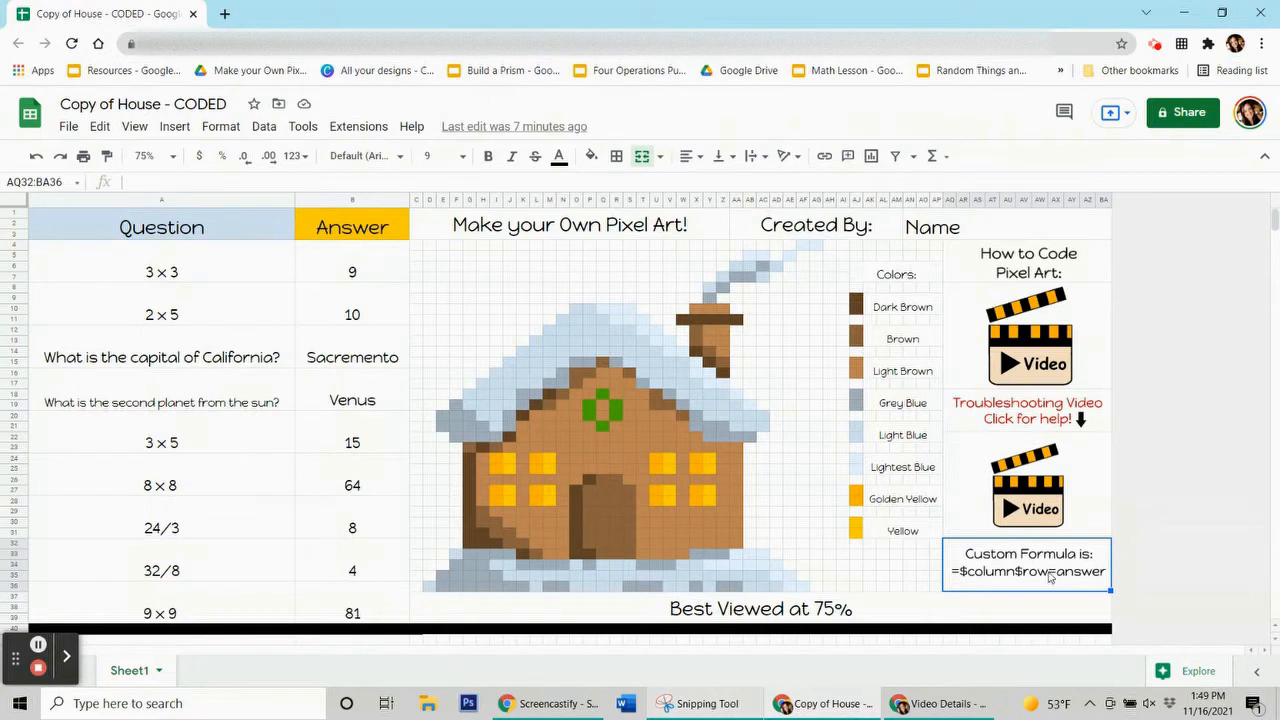
click(333, 271)
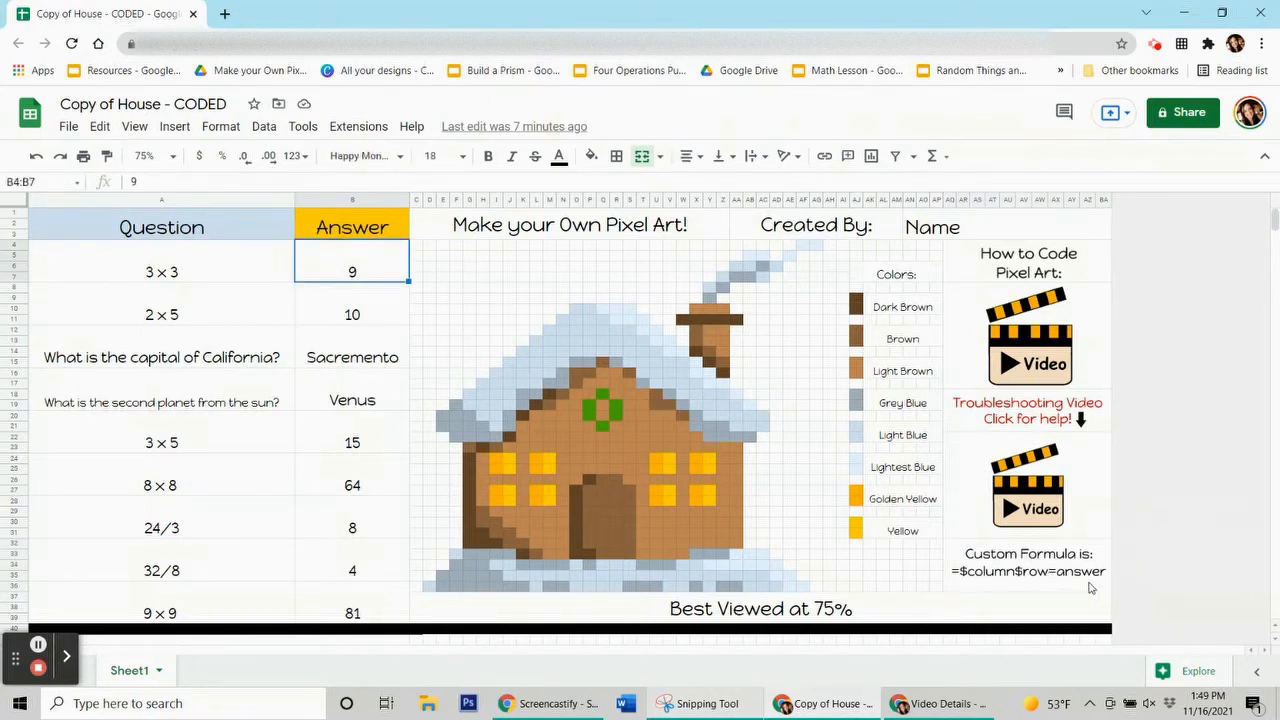
click(368, 311)
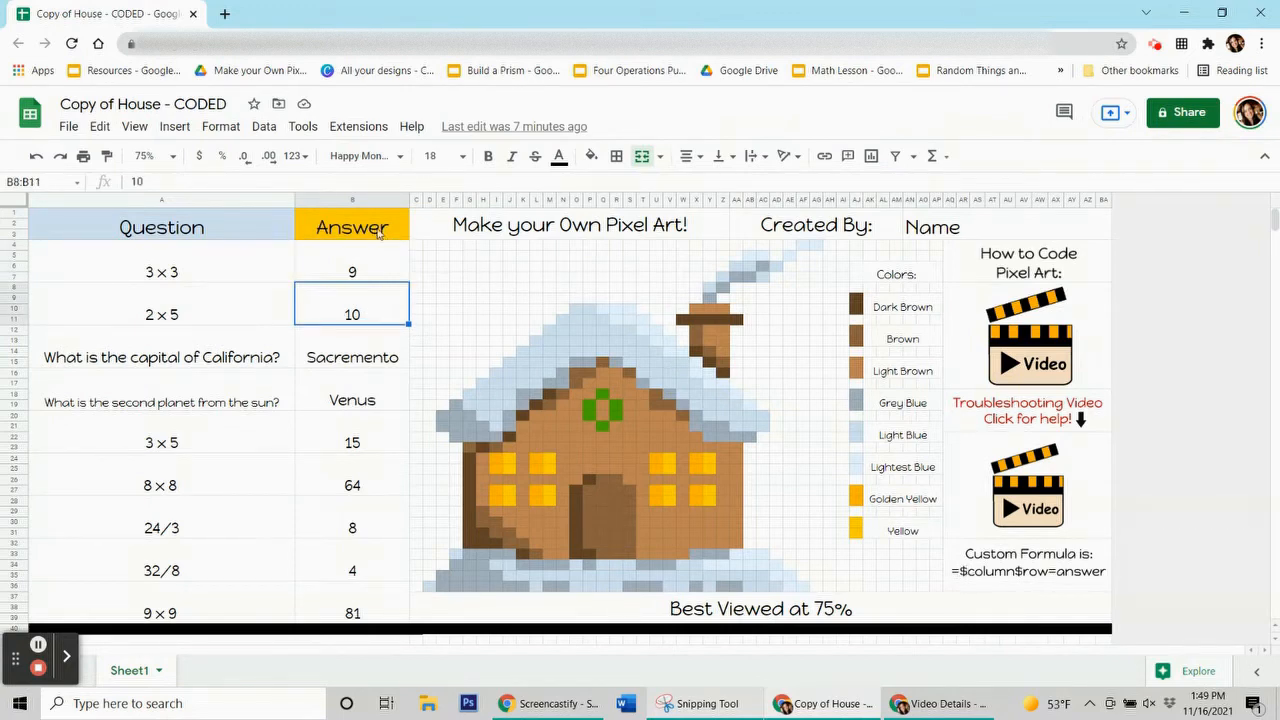
click(366, 318)
click(360, 308)
click(362, 364)
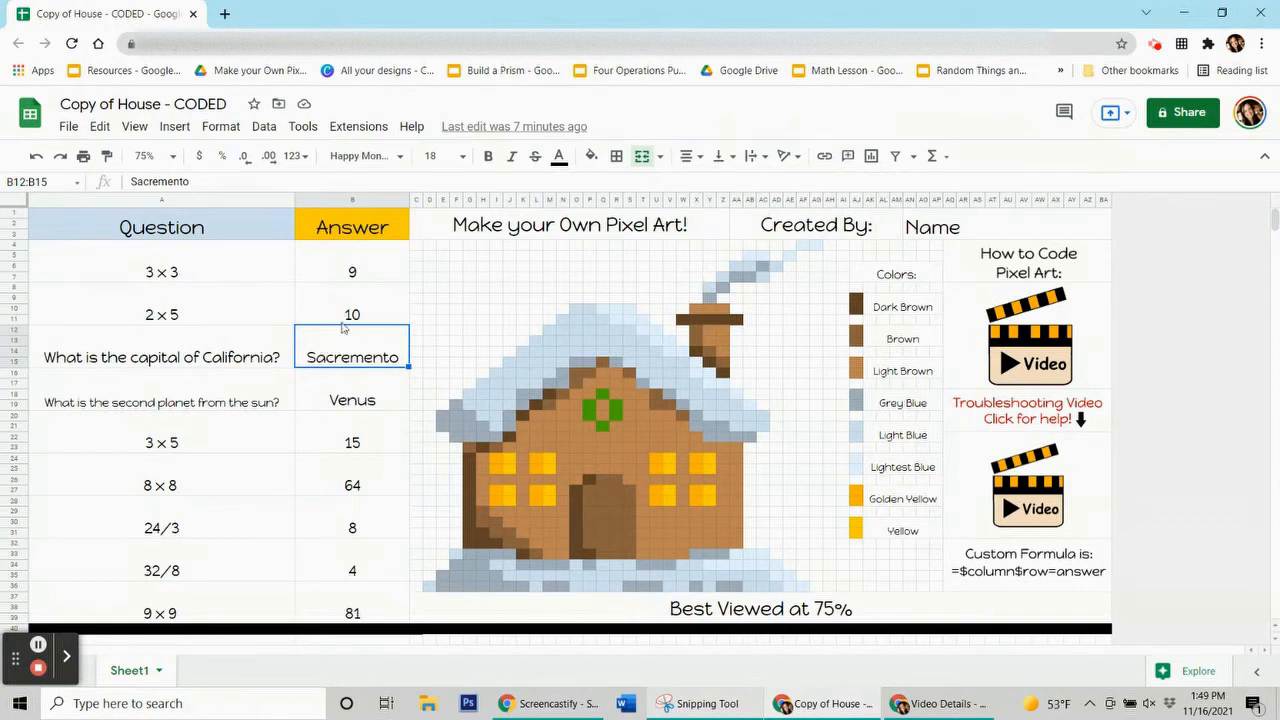
click(364, 273)
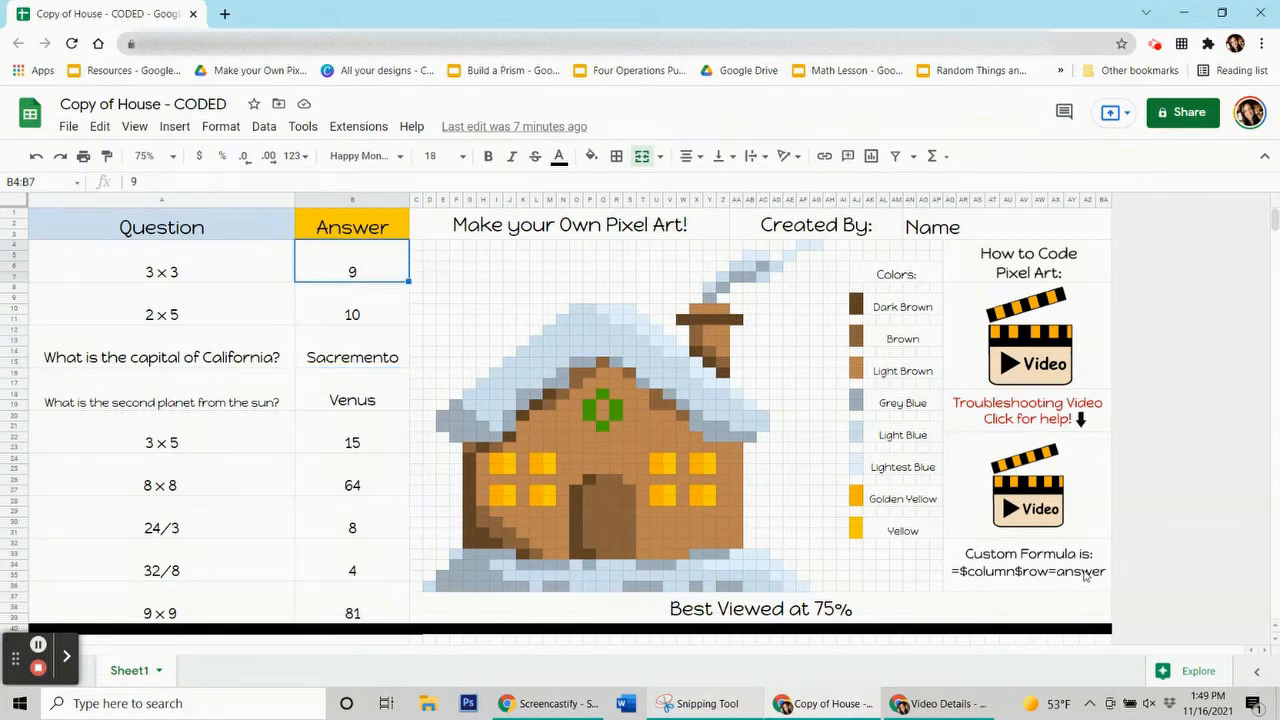
click(355, 361)
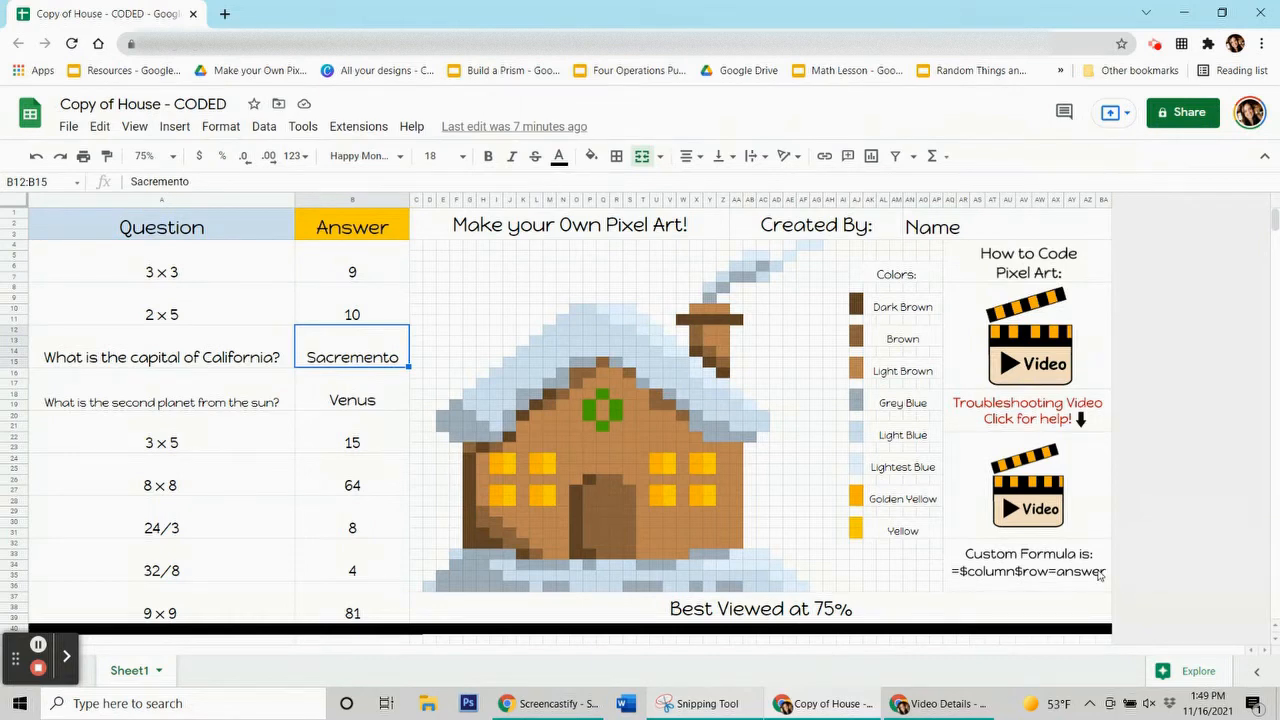
click(310, 272)
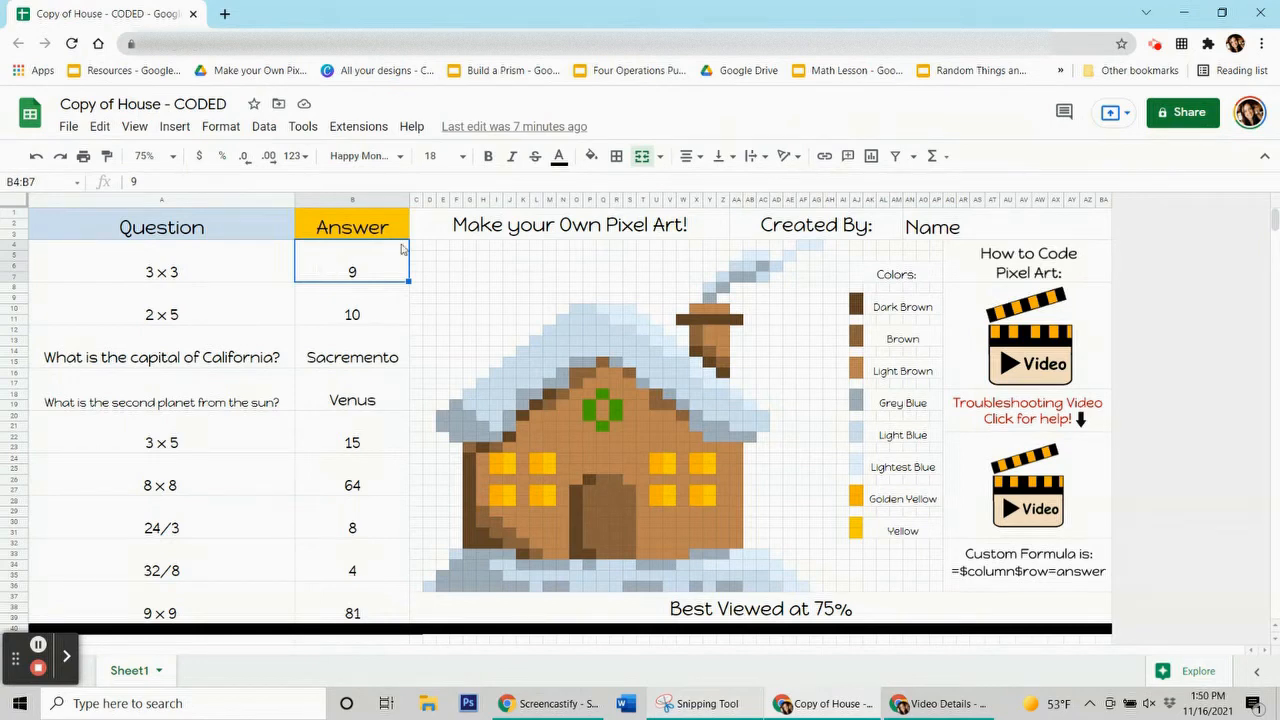
click(493, 462)
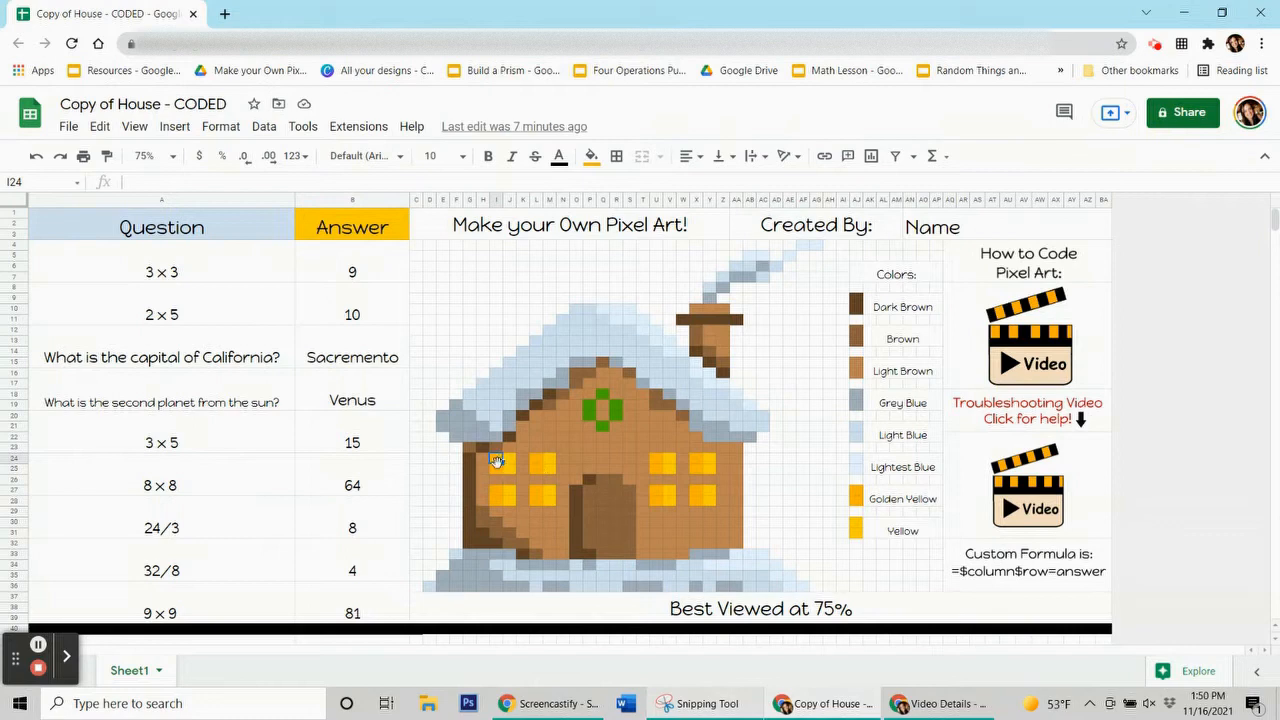
click(592, 156)
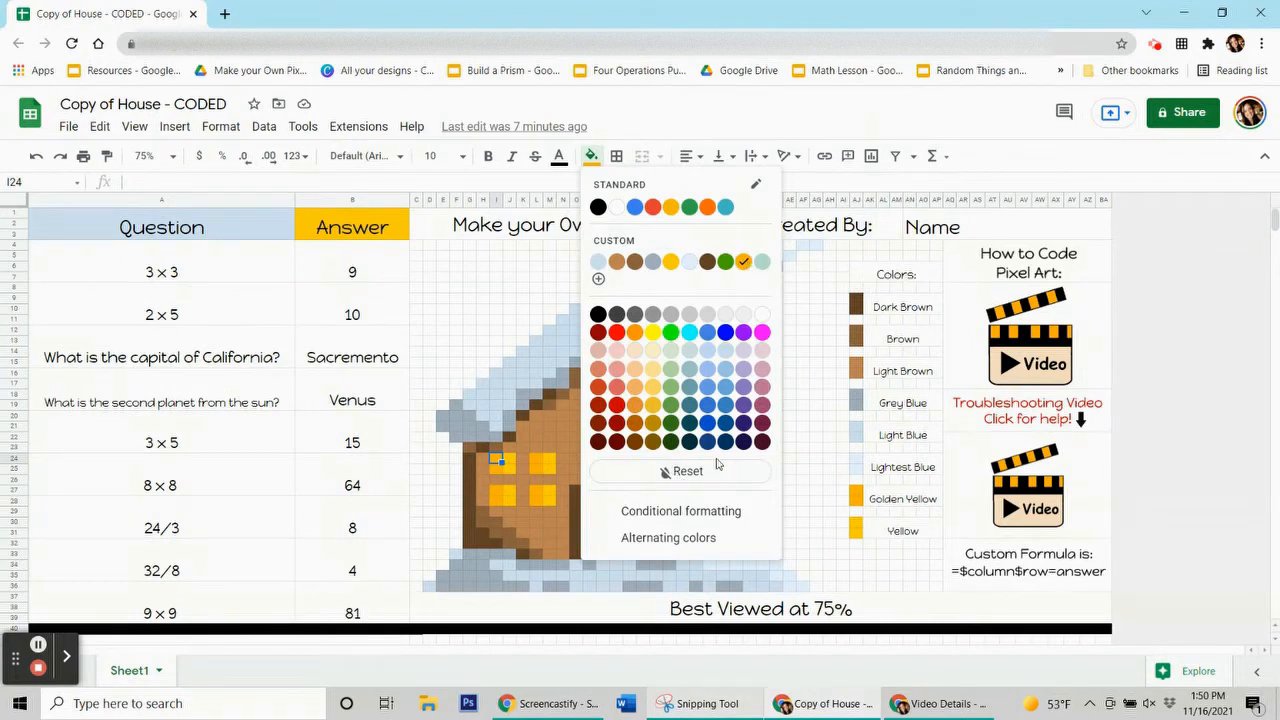
click(390, 273)
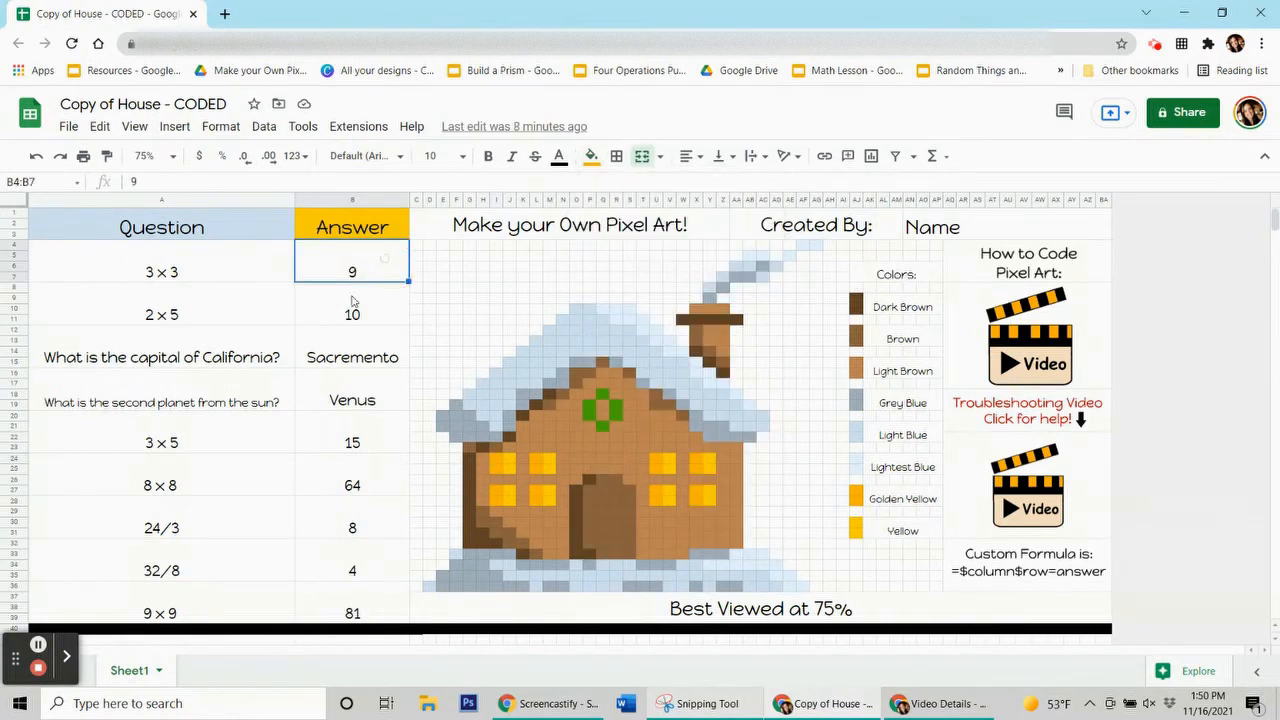
click(495, 500)
click(362, 275)
Start a conditional formatting rule on B4:B7 with a golden orange fill
click(218, 127)
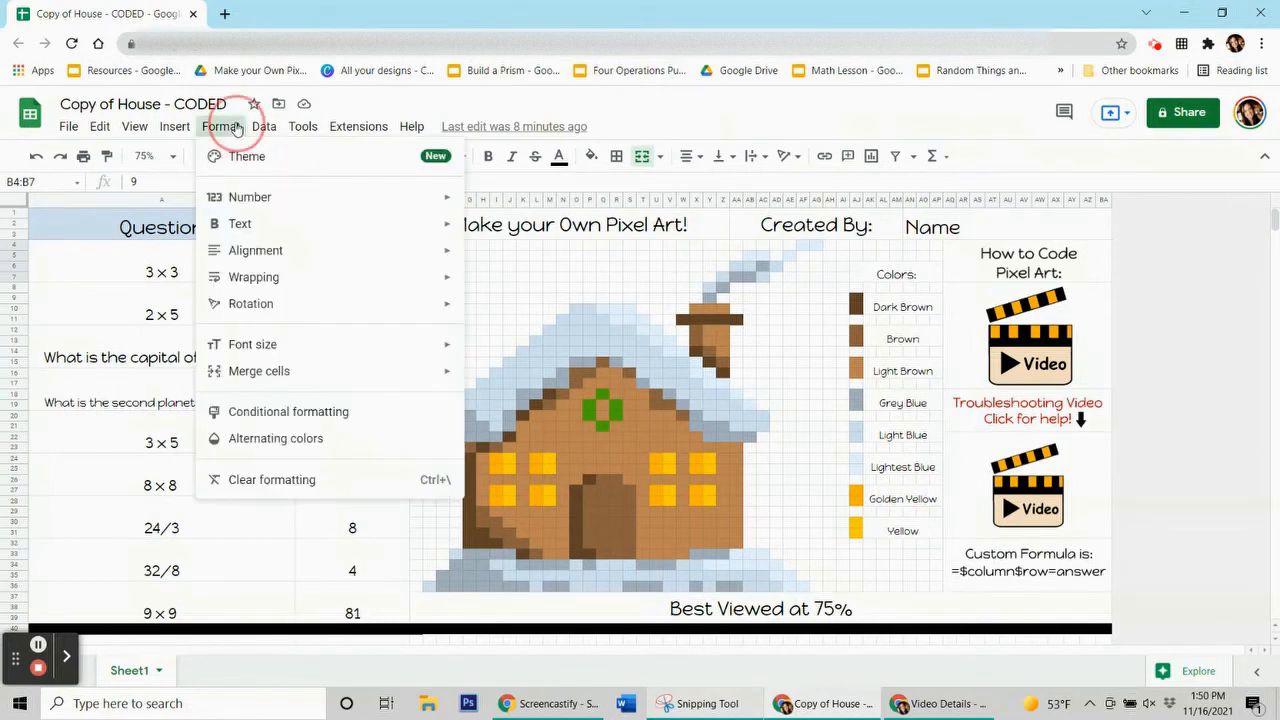
click(239, 413)
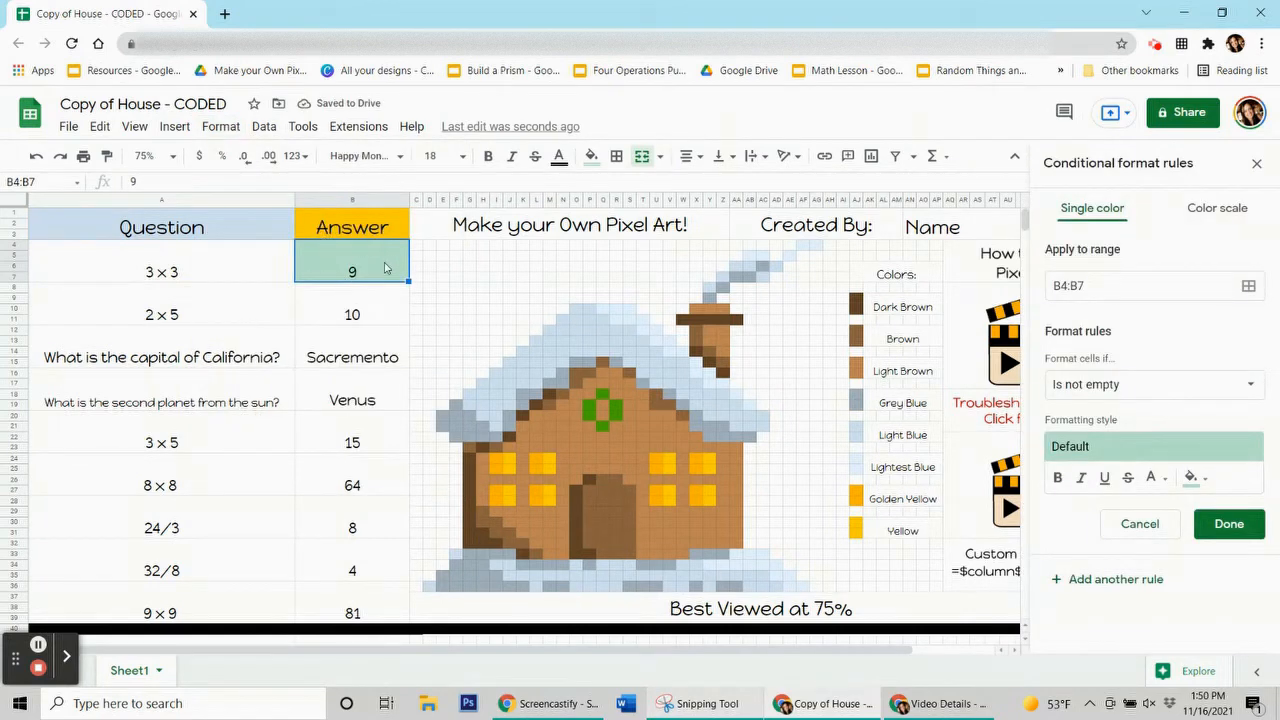
click(1205, 478)
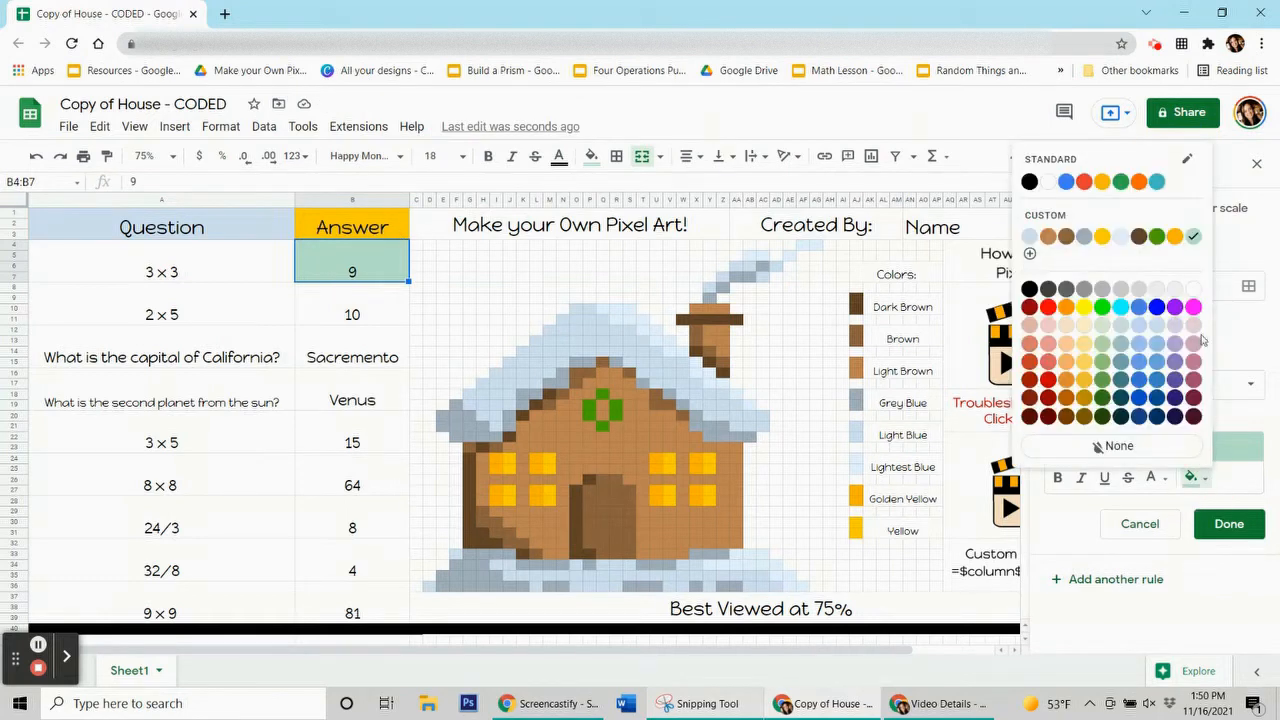
click(1169, 238)
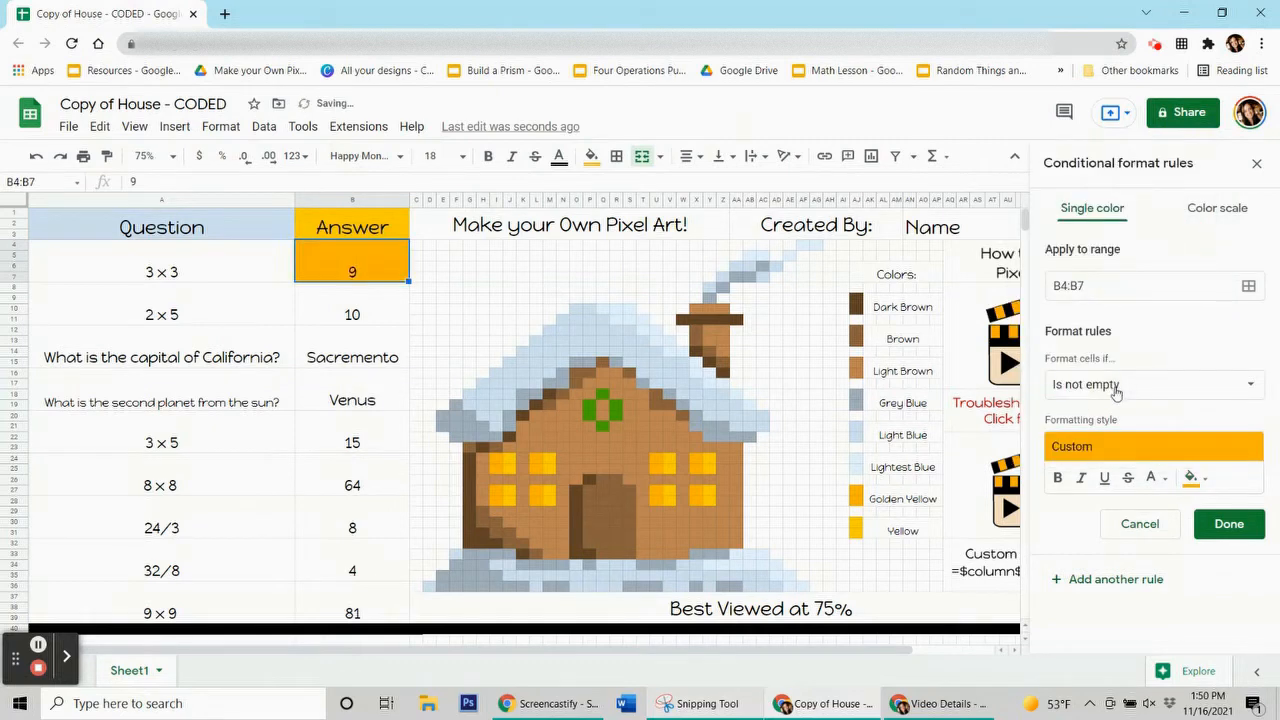
click(1114, 384)
scroll(1120, 450, down, 5)
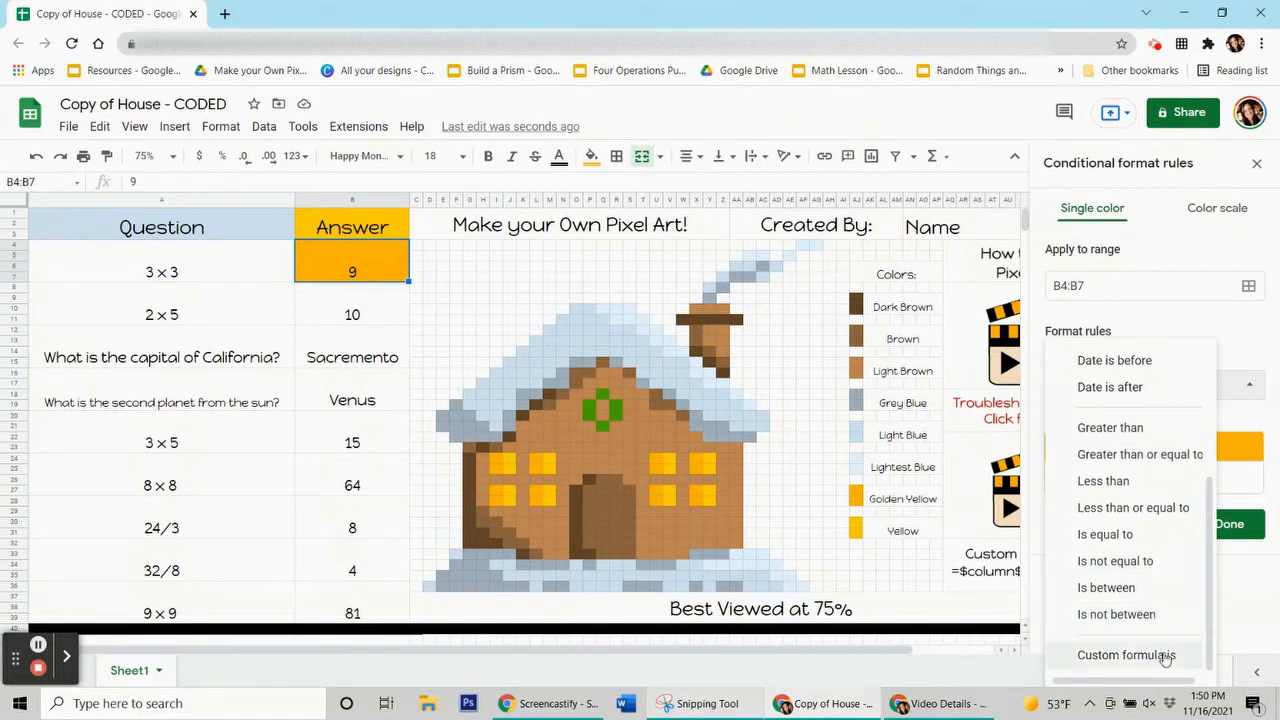
Set the rule's condition to Custom formula is =$b$4=9
click(1165, 655)
click(1093, 421)
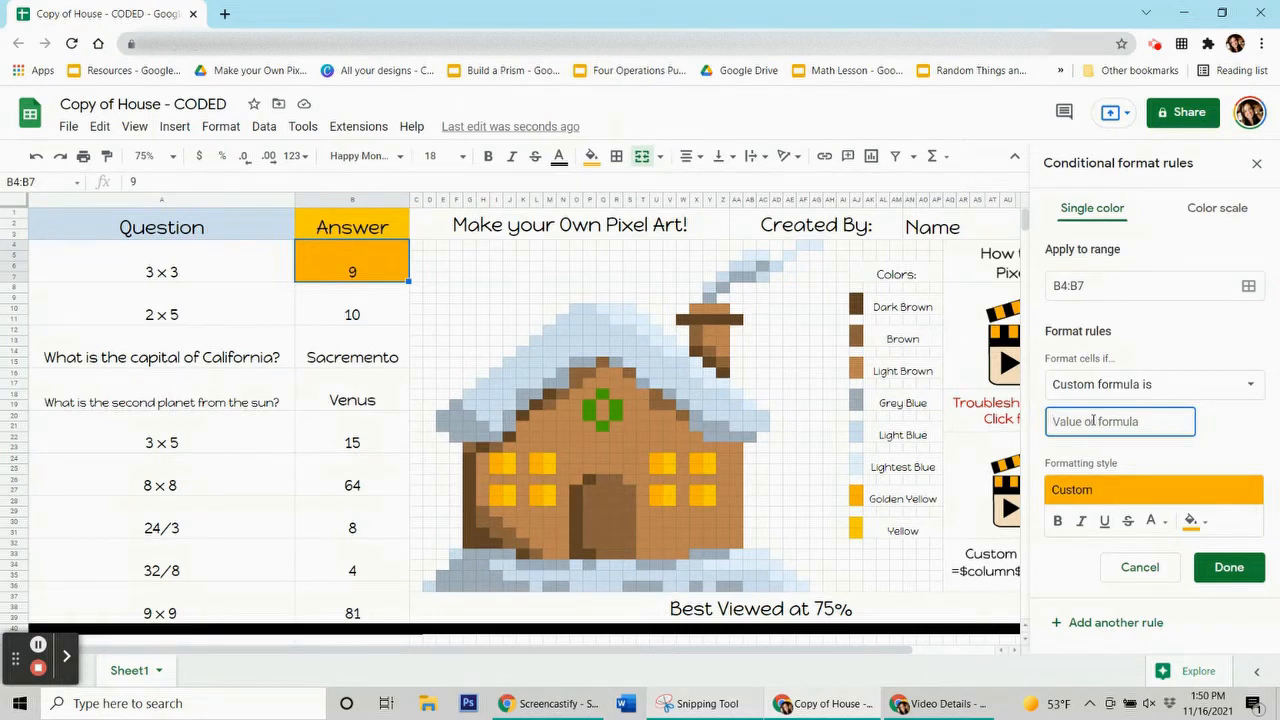
text(=$b$4=9)
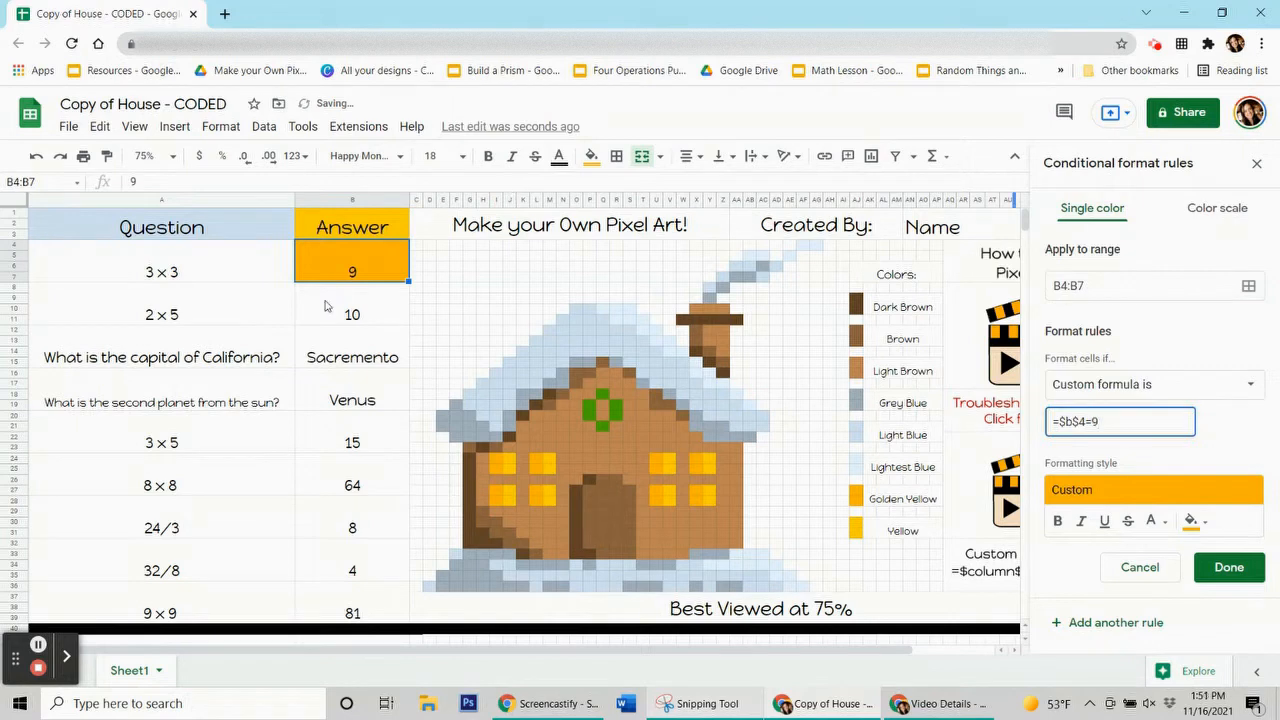
click(305, 280)
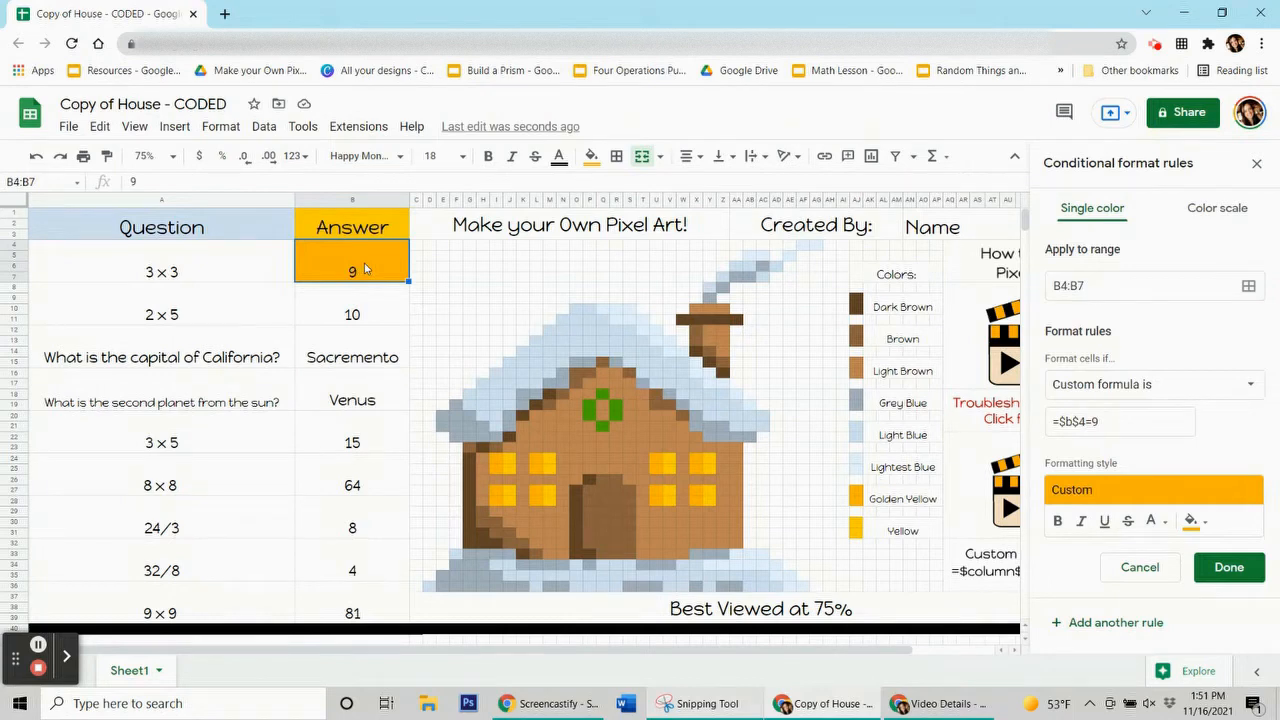
click(1160, 420)
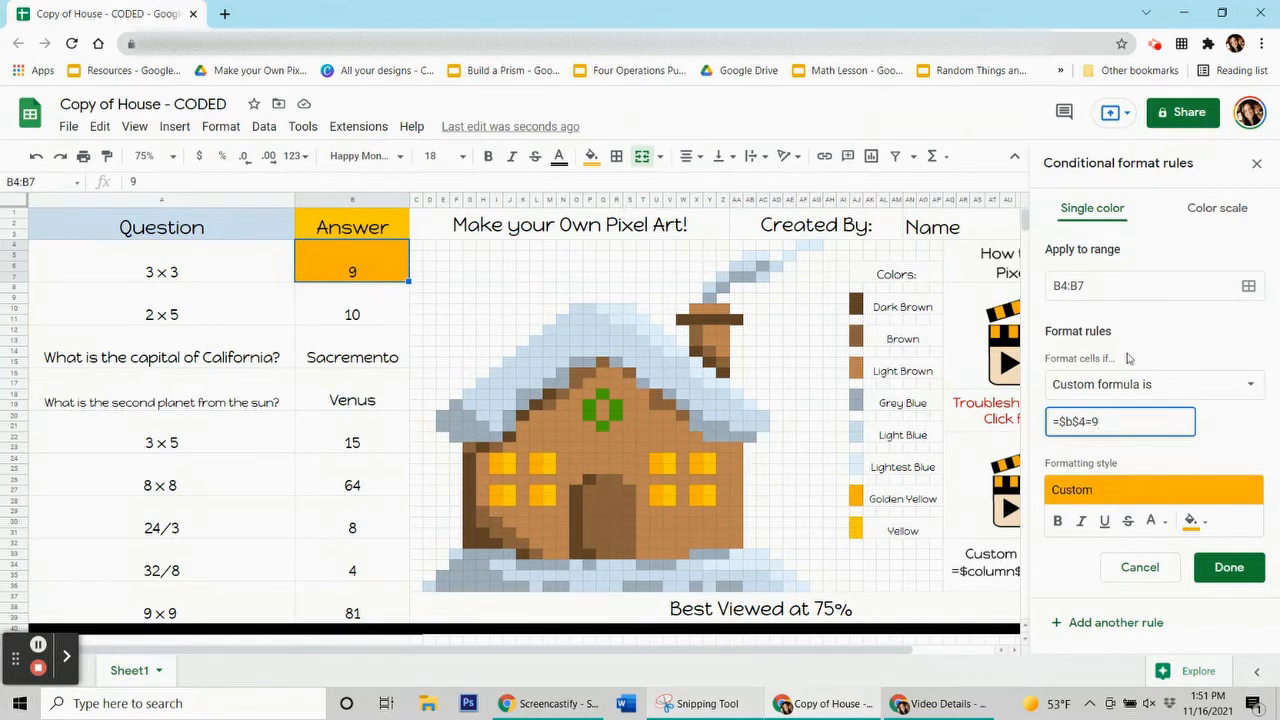
click(1252, 292)
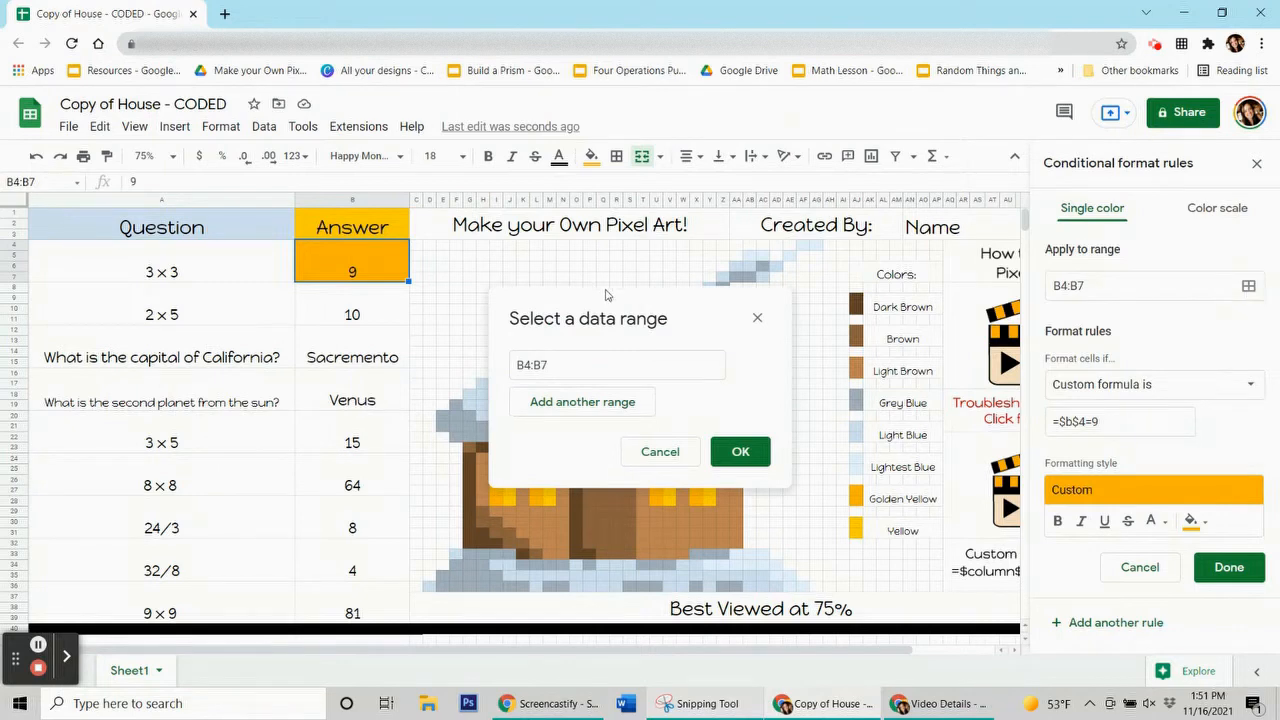
Add window ranges I24:I25, I27:I28, L24:L25 and L27:L28 to the rule
drag(608, 312, 117, 303)
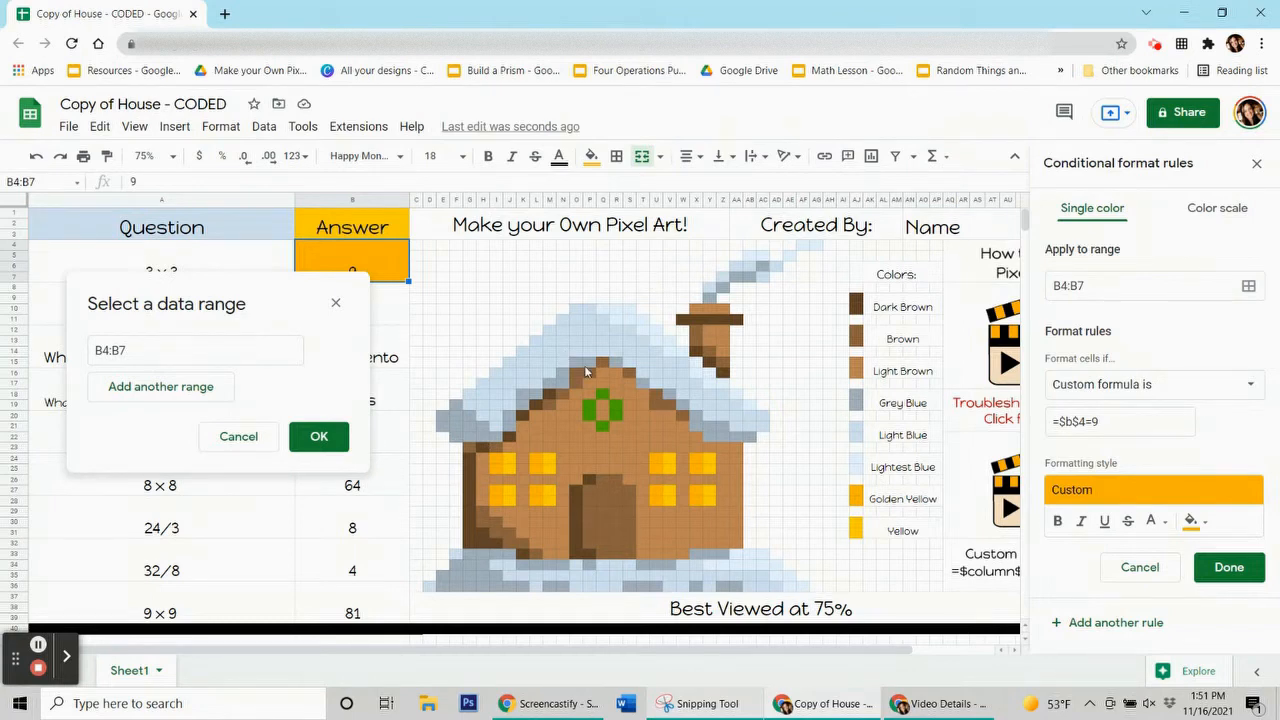
drag(240, 289, 229, 309)
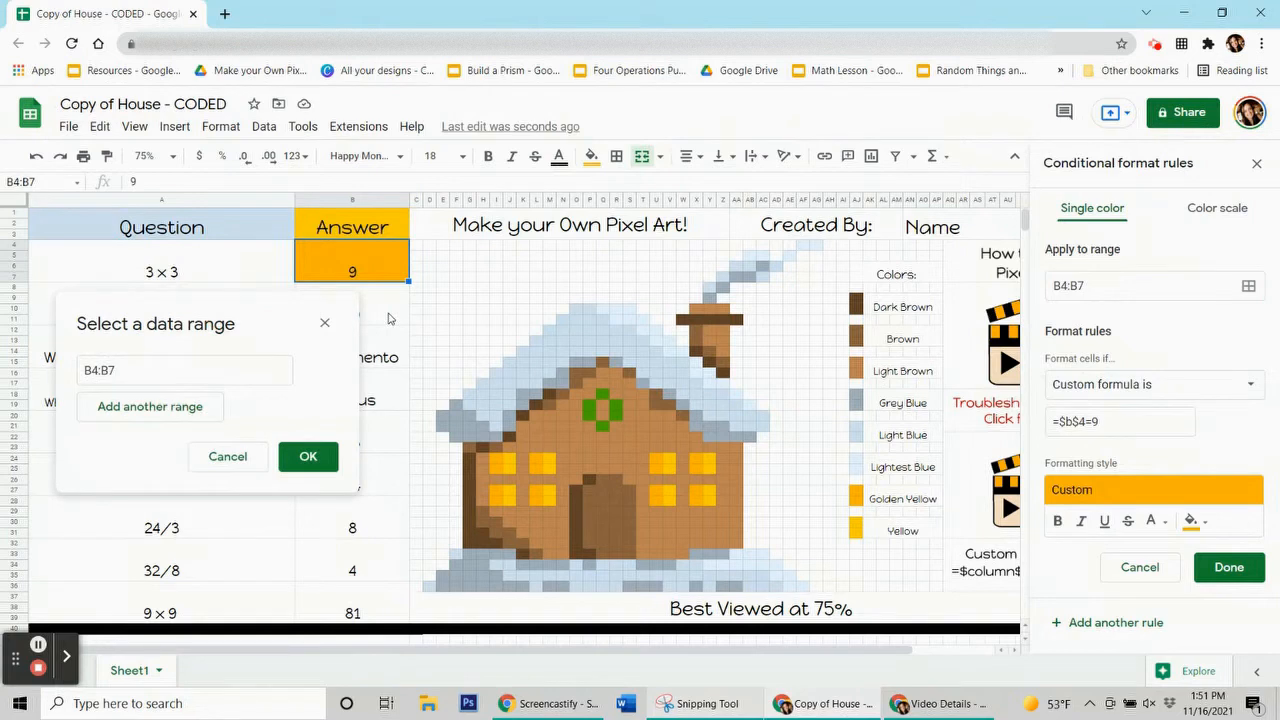
ctrl+click(496, 466)
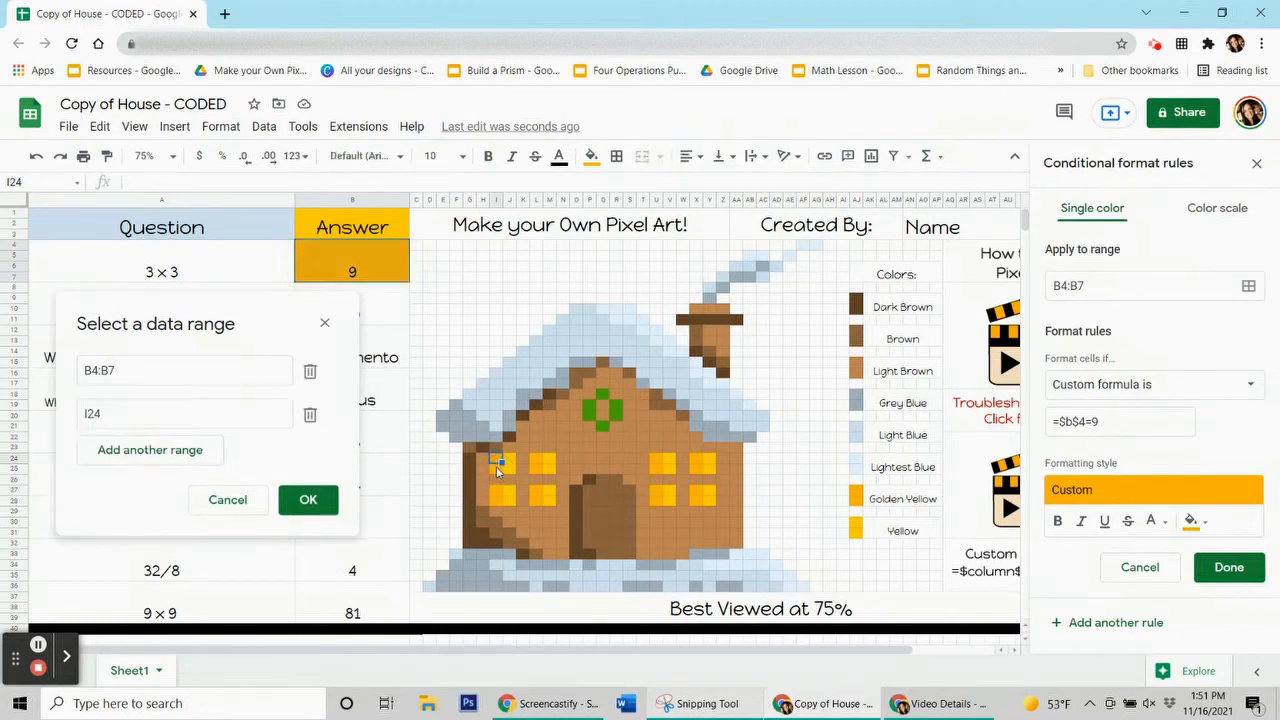
drag(497, 468, 496, 501)
ctrl+click(497, 492)
drag(537, 461, 540, 500)
ctrl+click(540, 491)
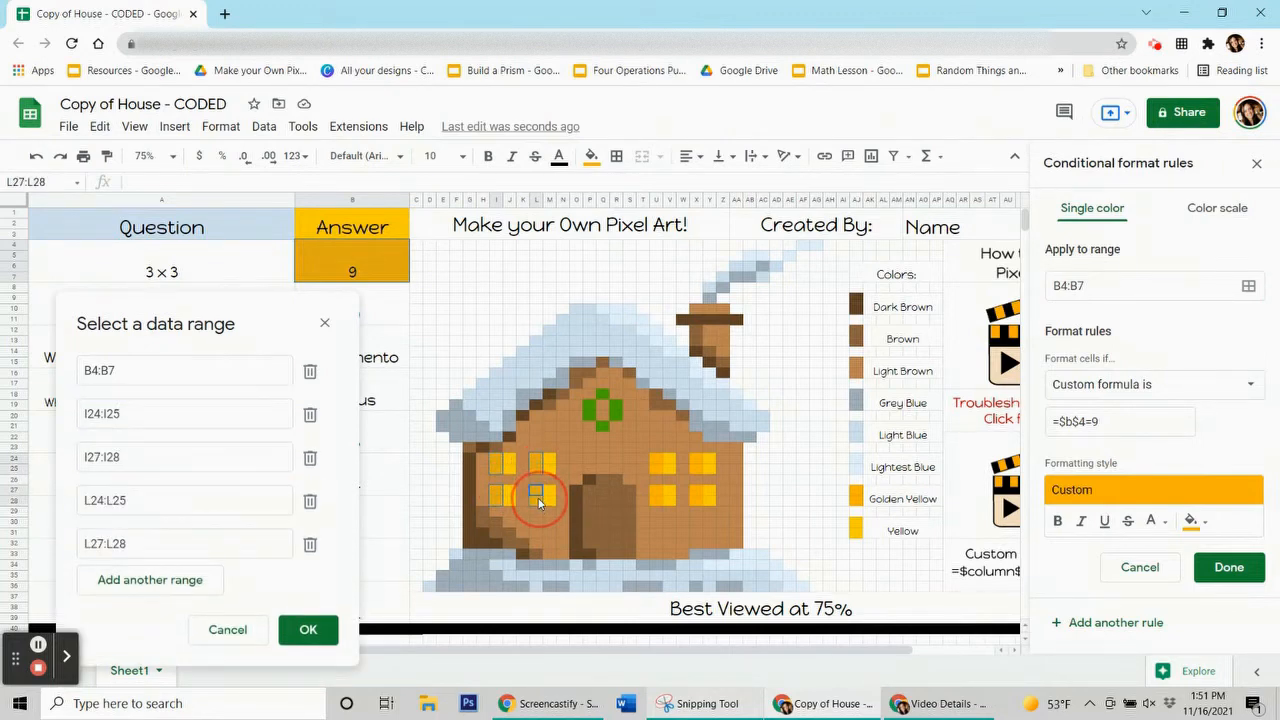
Add window ranges U24:U25, U27:U28, X24:X25 and X27:X28, and confirm the range list
ctrl+click(655, 466)
drag(655, 466, 655, 474)
ctrl+click(655, 495)
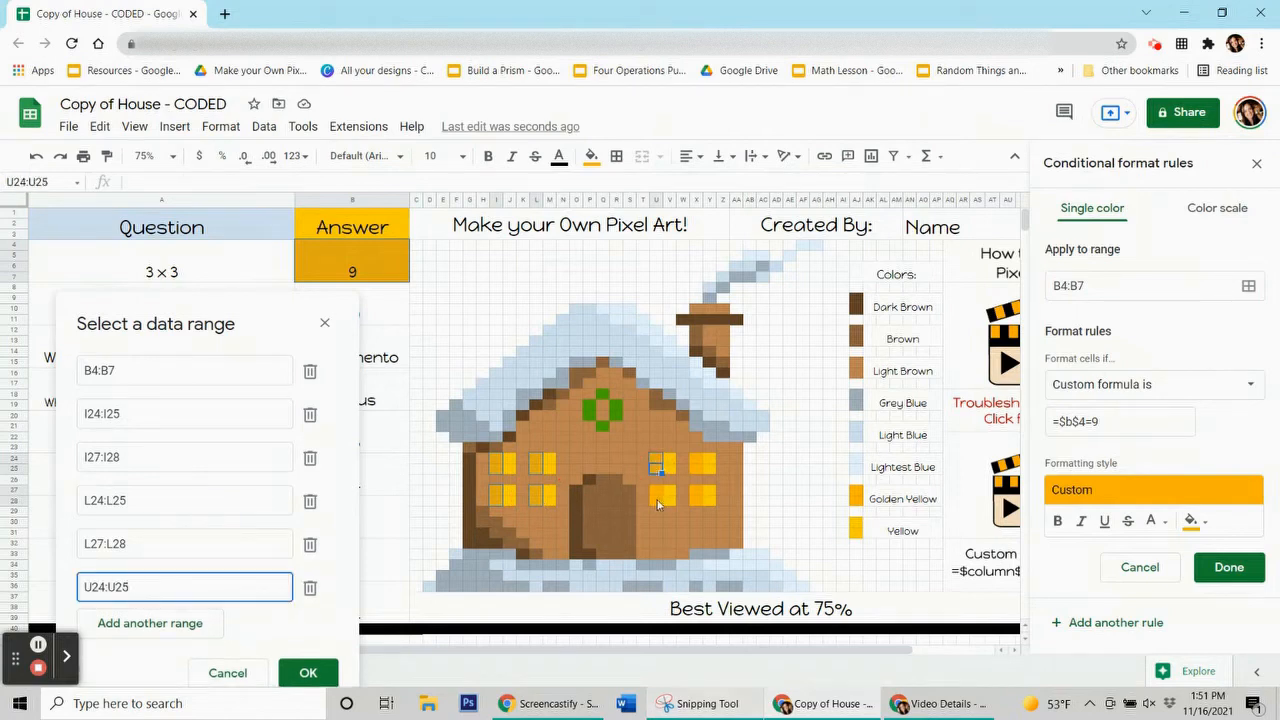
key(shift+Down)
ctrl+click(670, 428)
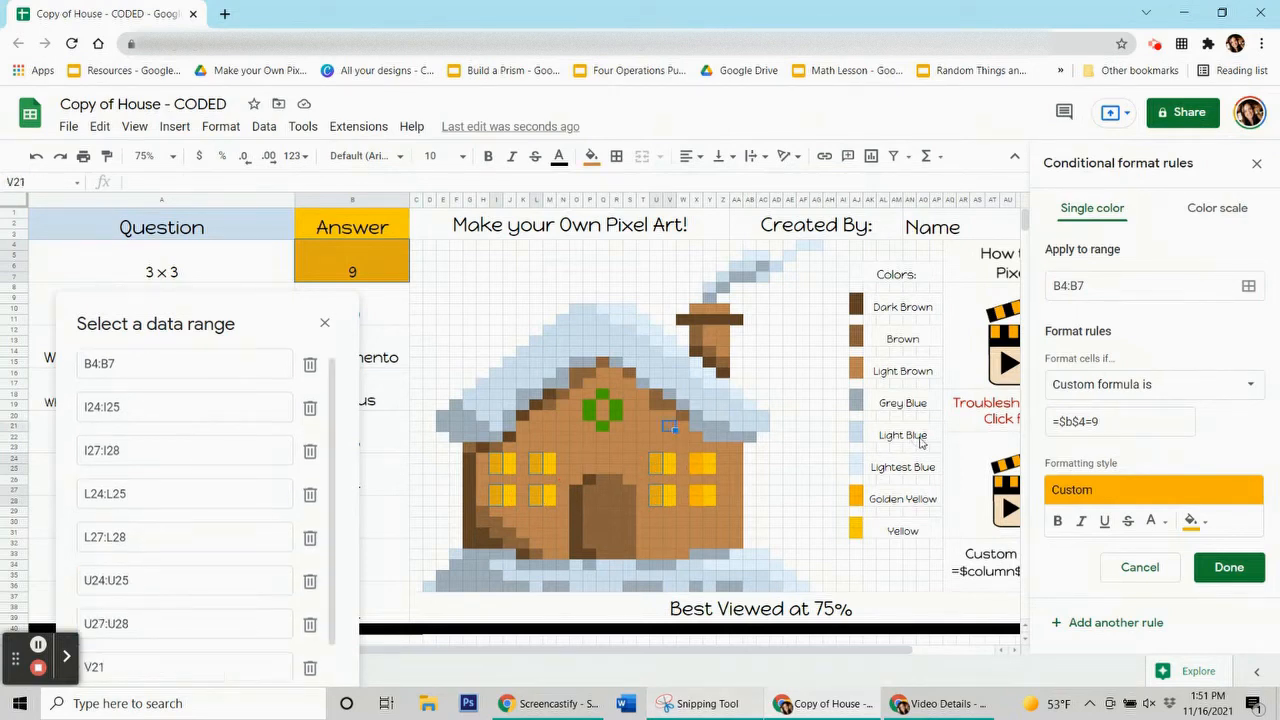
ctrl+click(670, 428)
ctrl+click(696, 465)
key(shift+Down)
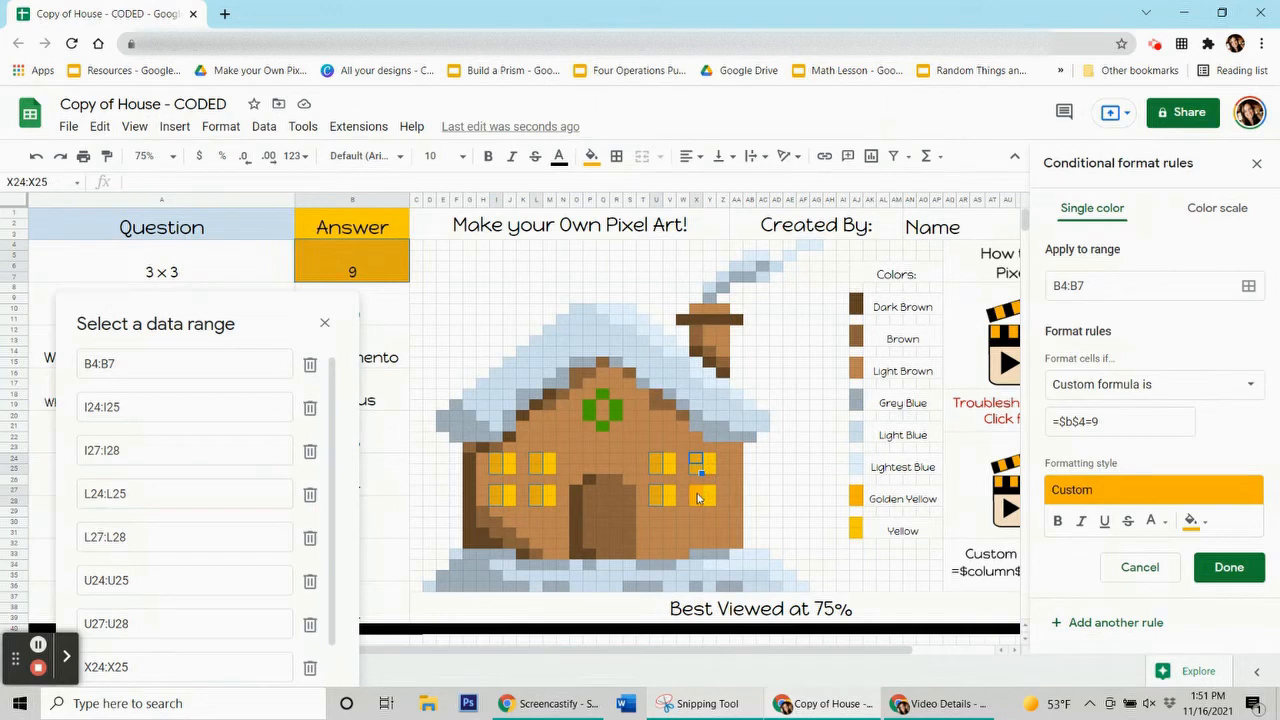
ctrl+click(698, 498)
key(shift+Down)
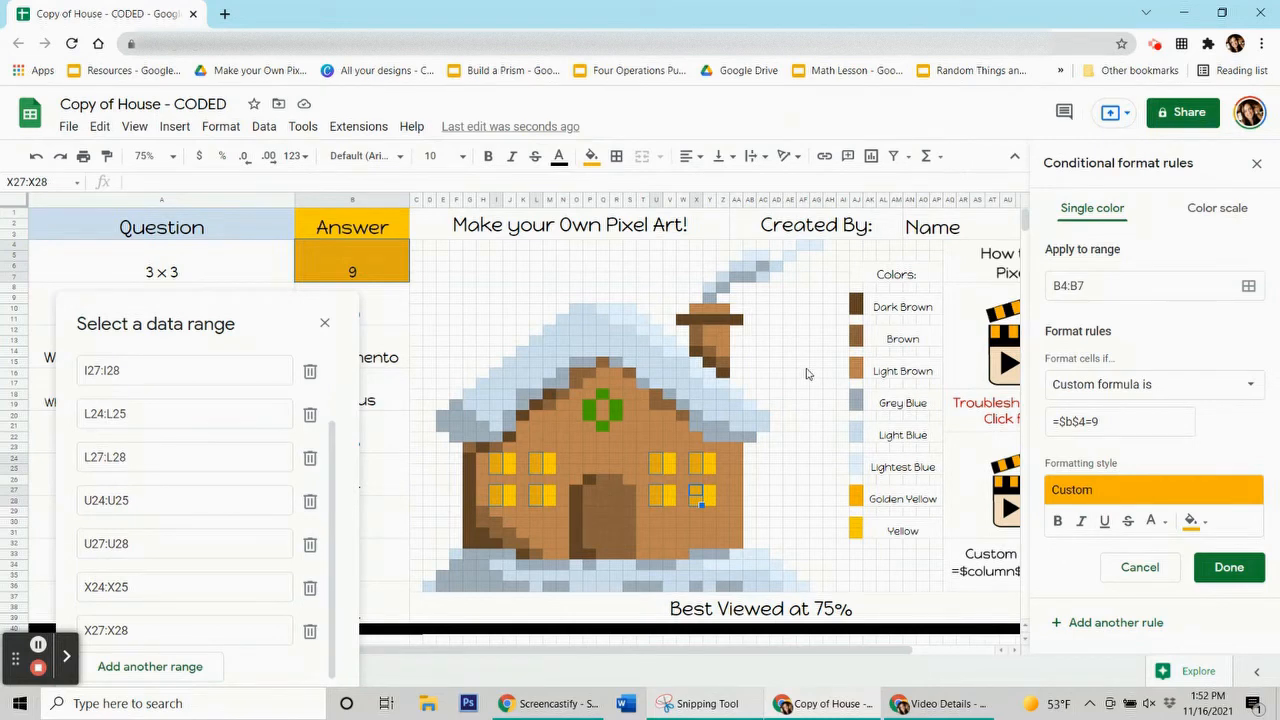
drag(251, 324, 233, 180)
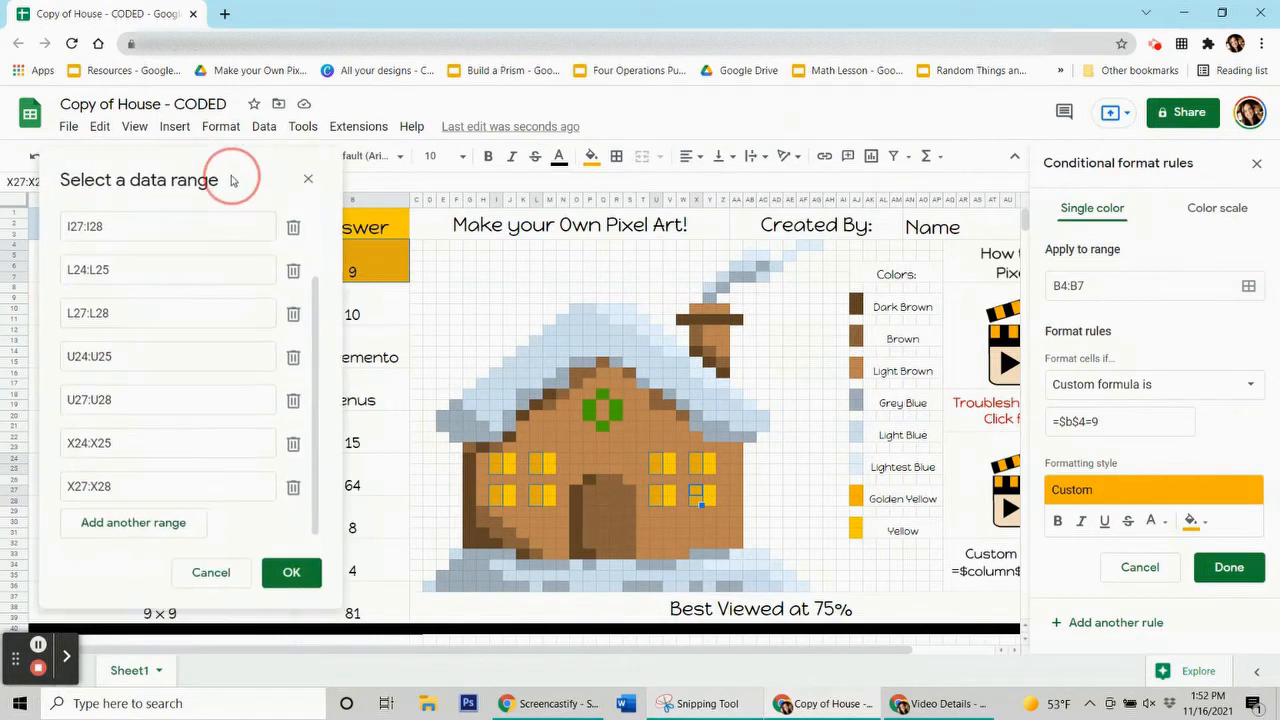
click(291, 574)
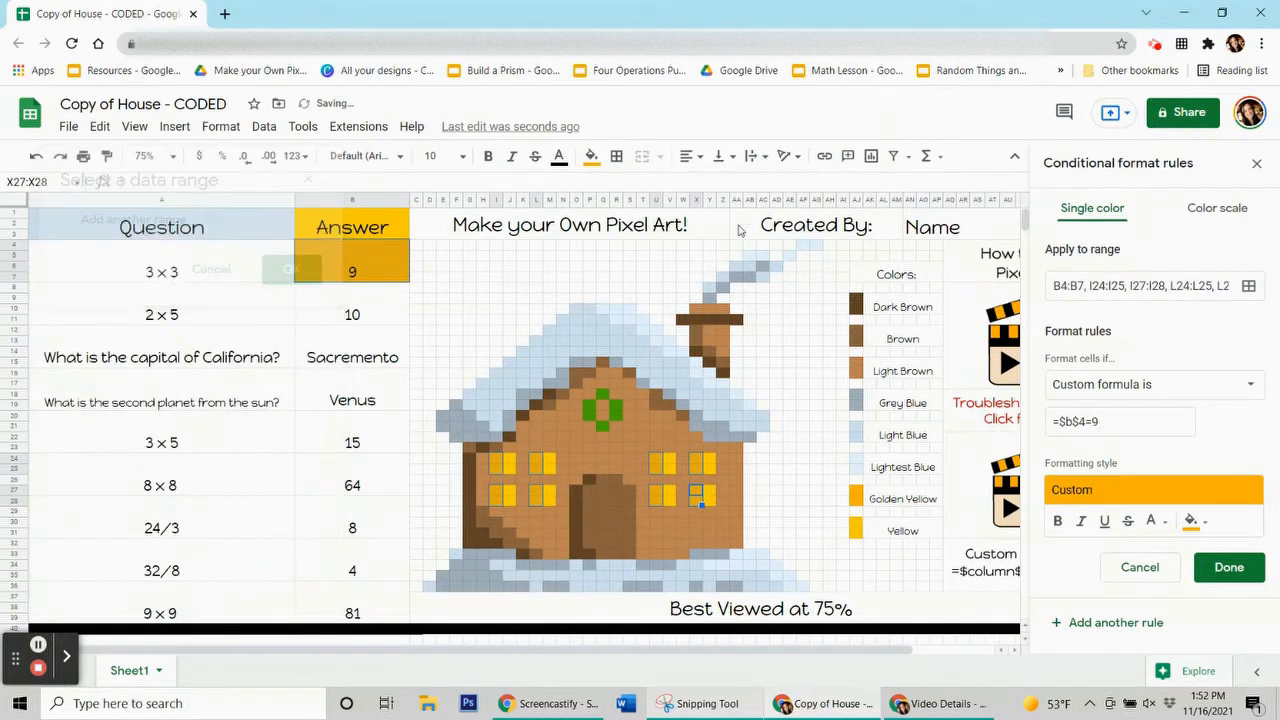
Save the answer-9 rule and reset the manual fill on the window pixels
click(1230, 567)
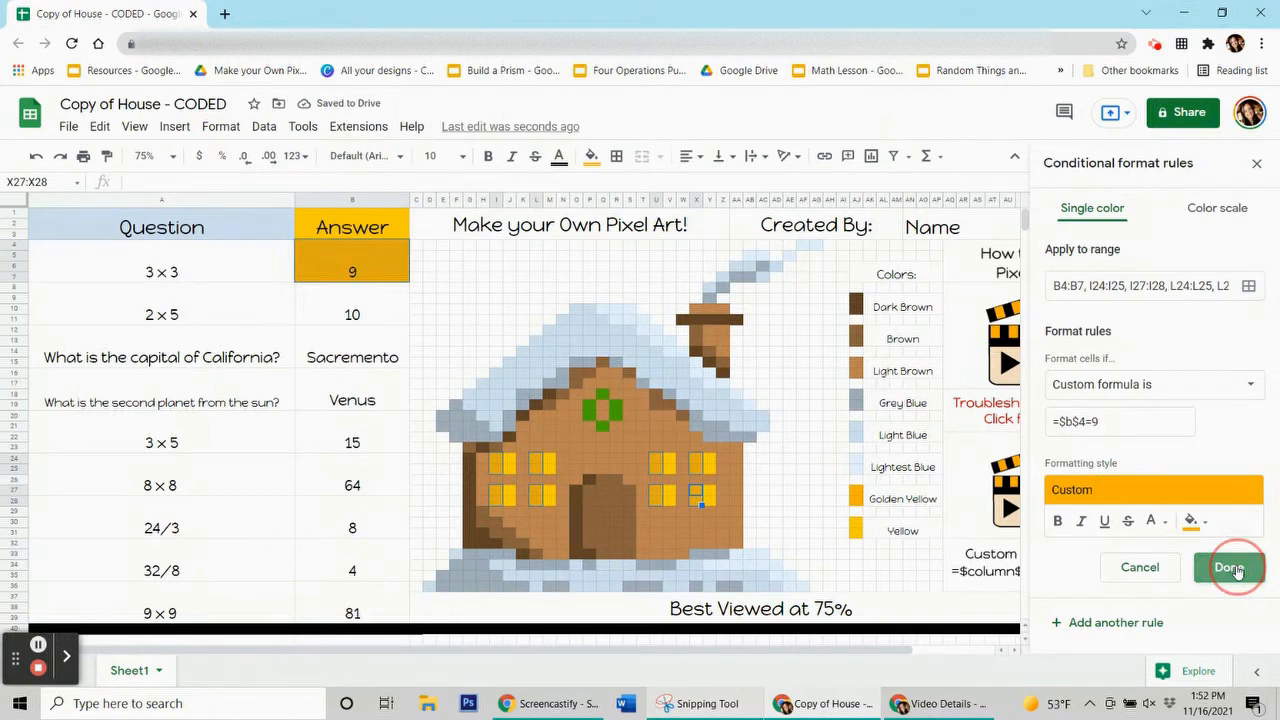
click(593, 158)
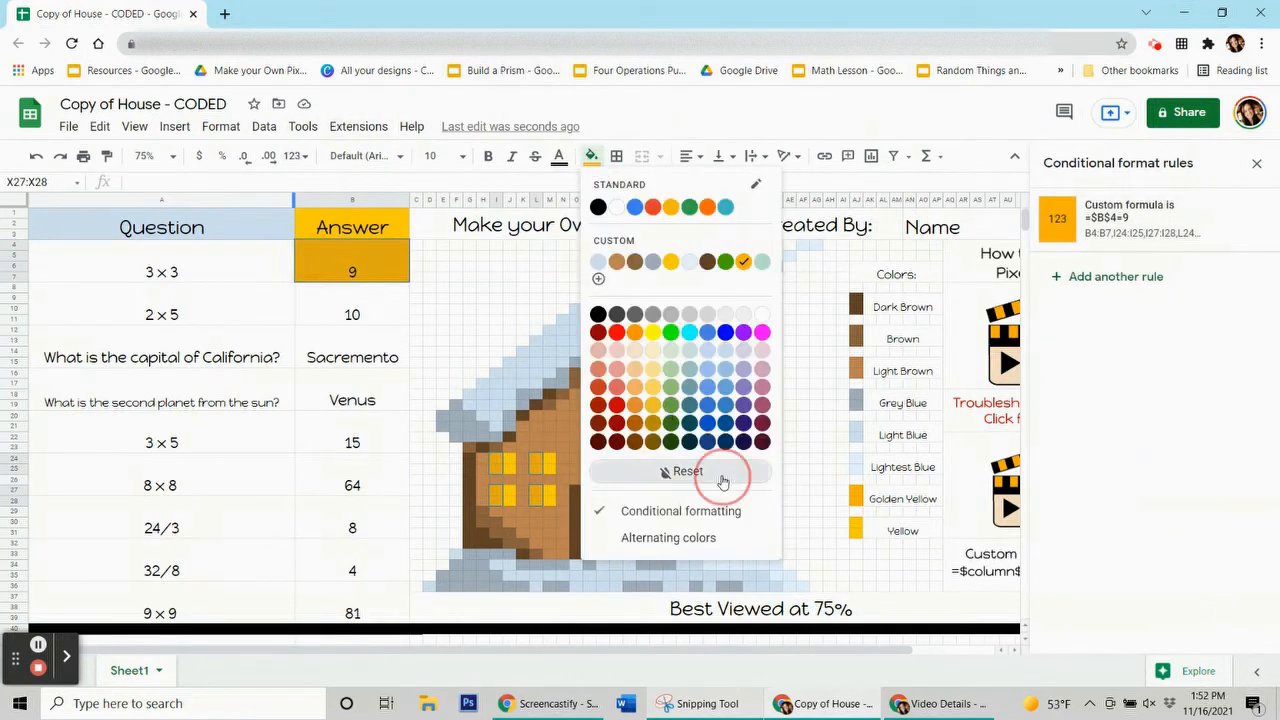
click(722, 476)
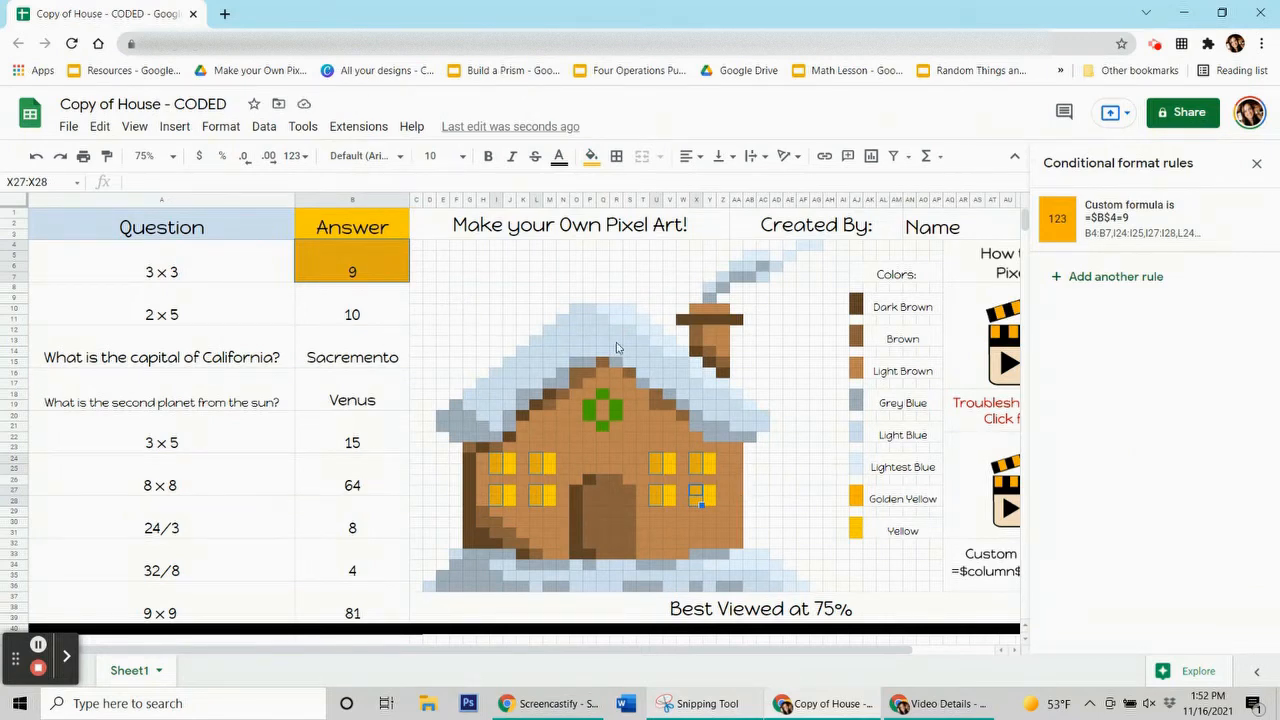
click(549, 288)
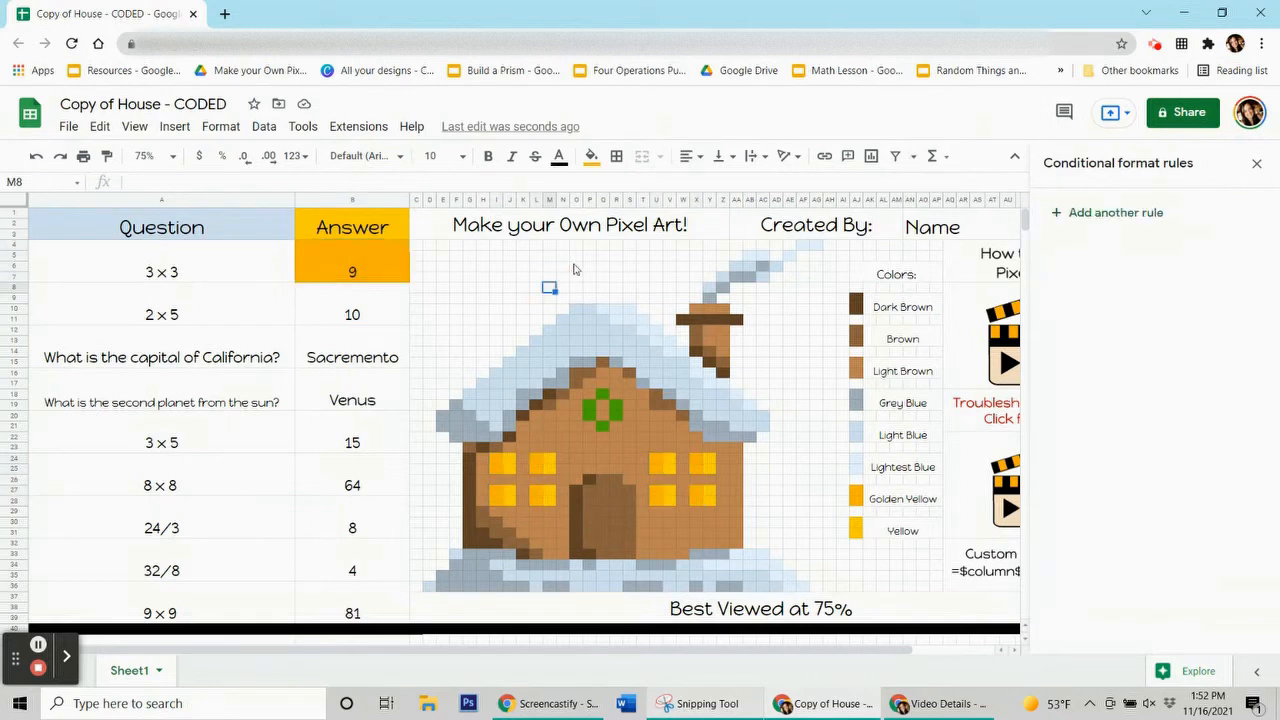
Enter 9 in the 3 × 3 answer cell to see the windows light up, then clear it
click(320, 278)
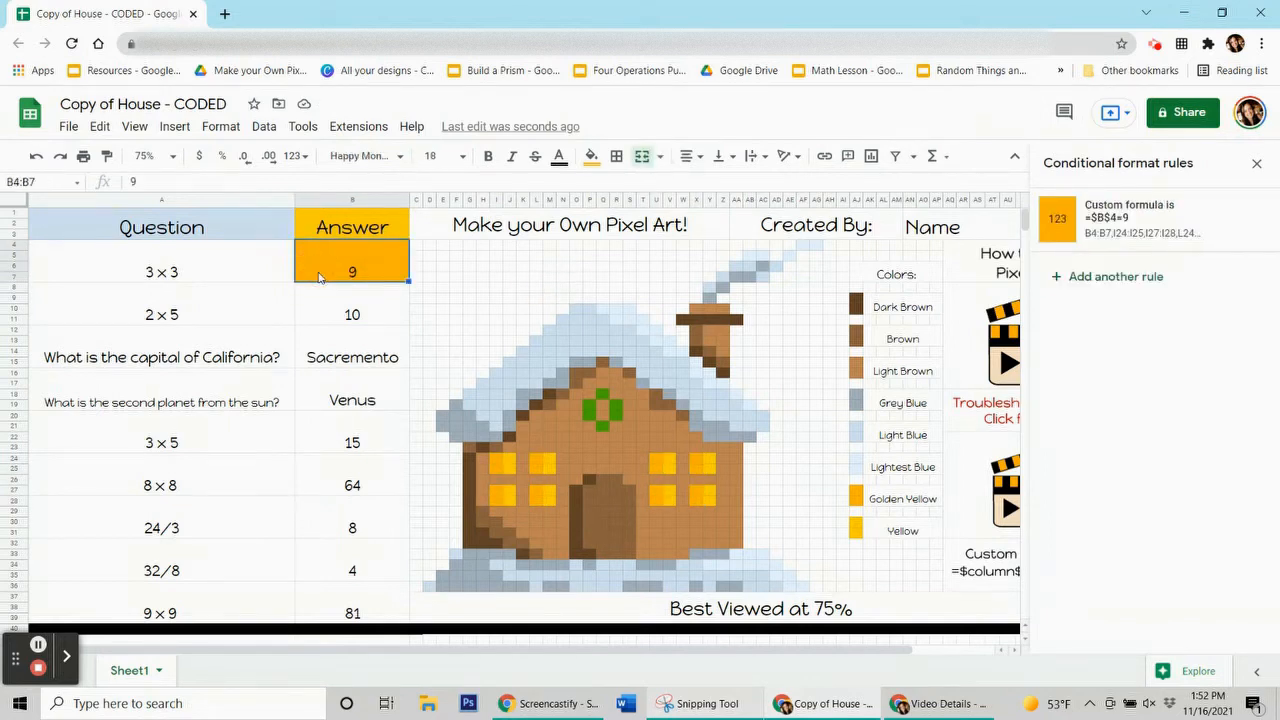
key(Delete)
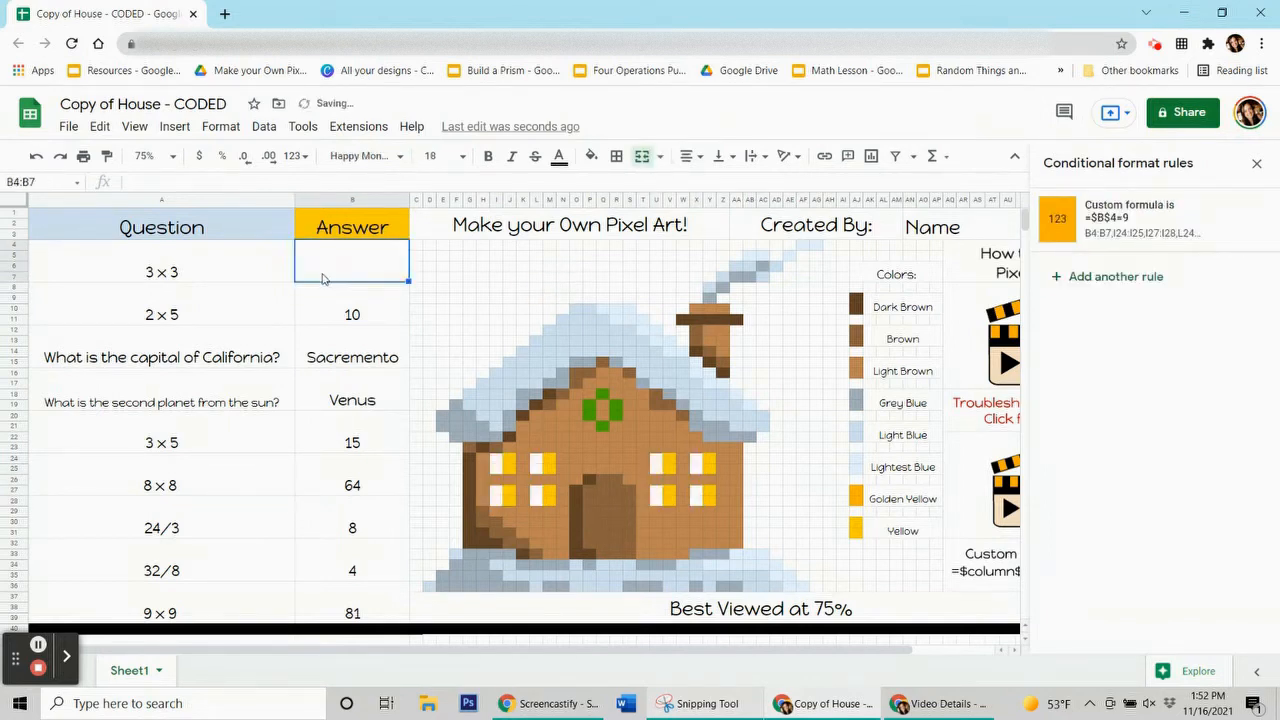
click(576, 300)
click(380, 272)
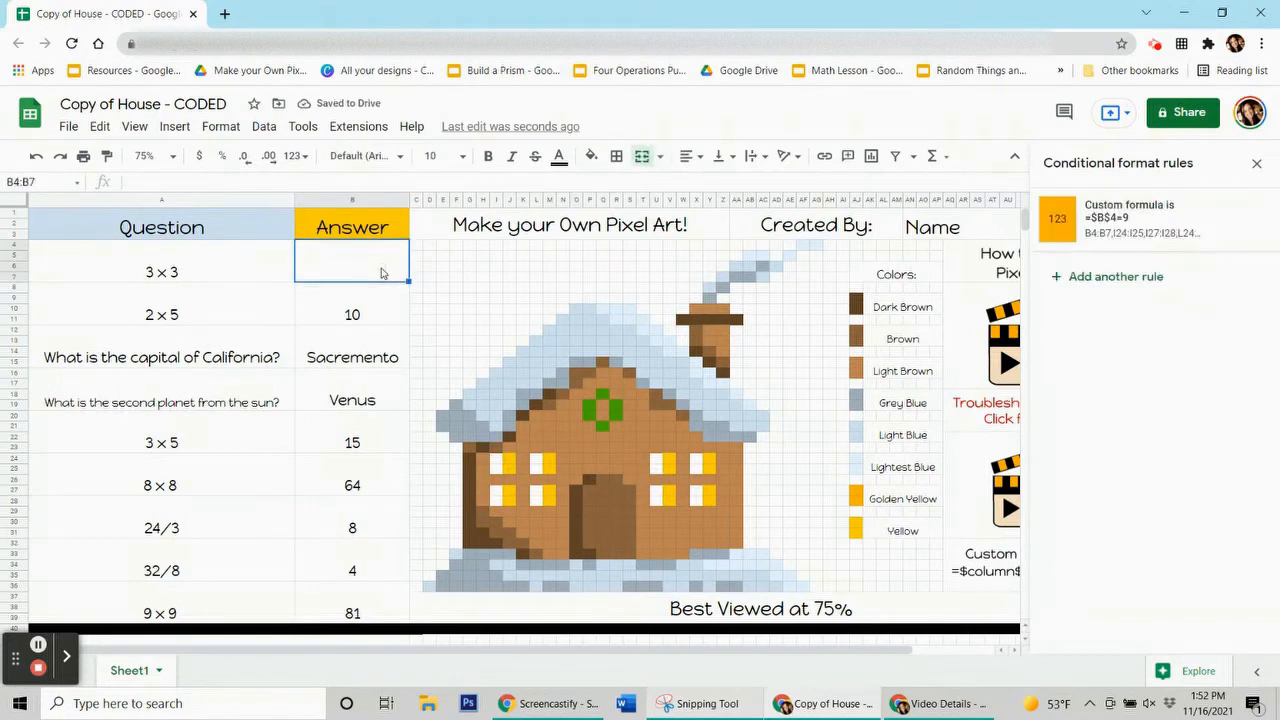
text(9)
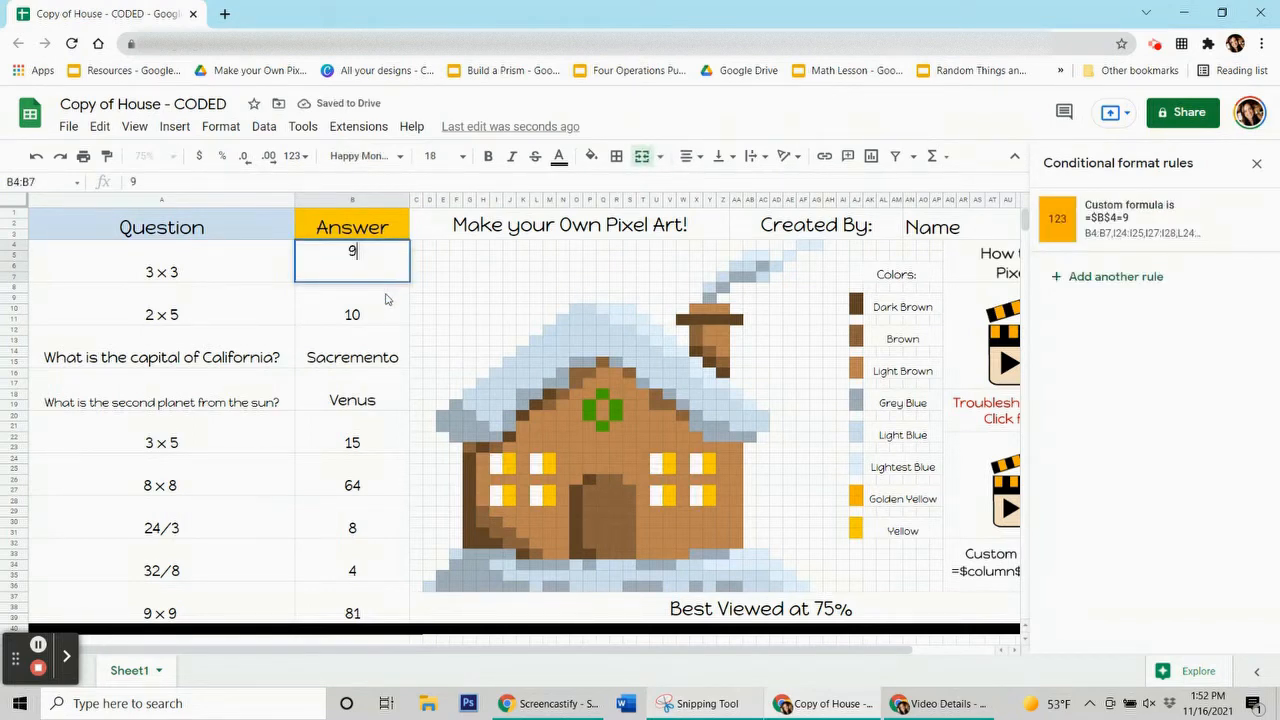
key(Return)
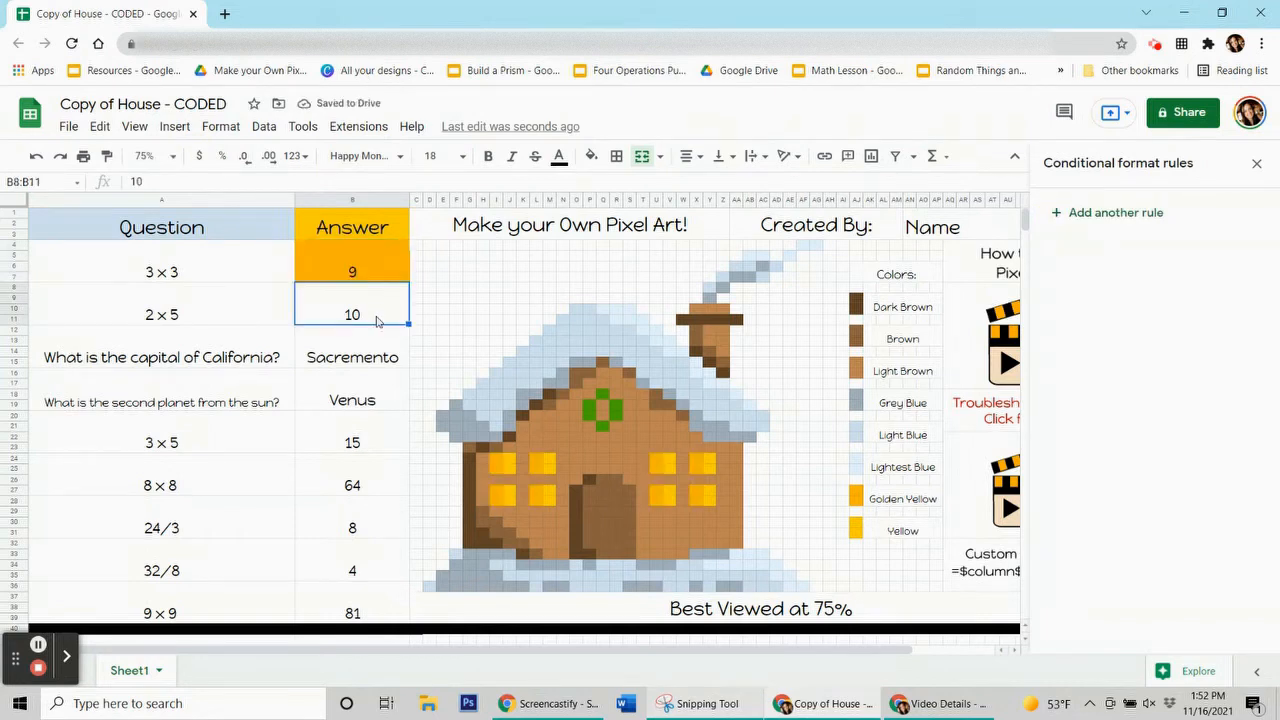
click(367, 273)
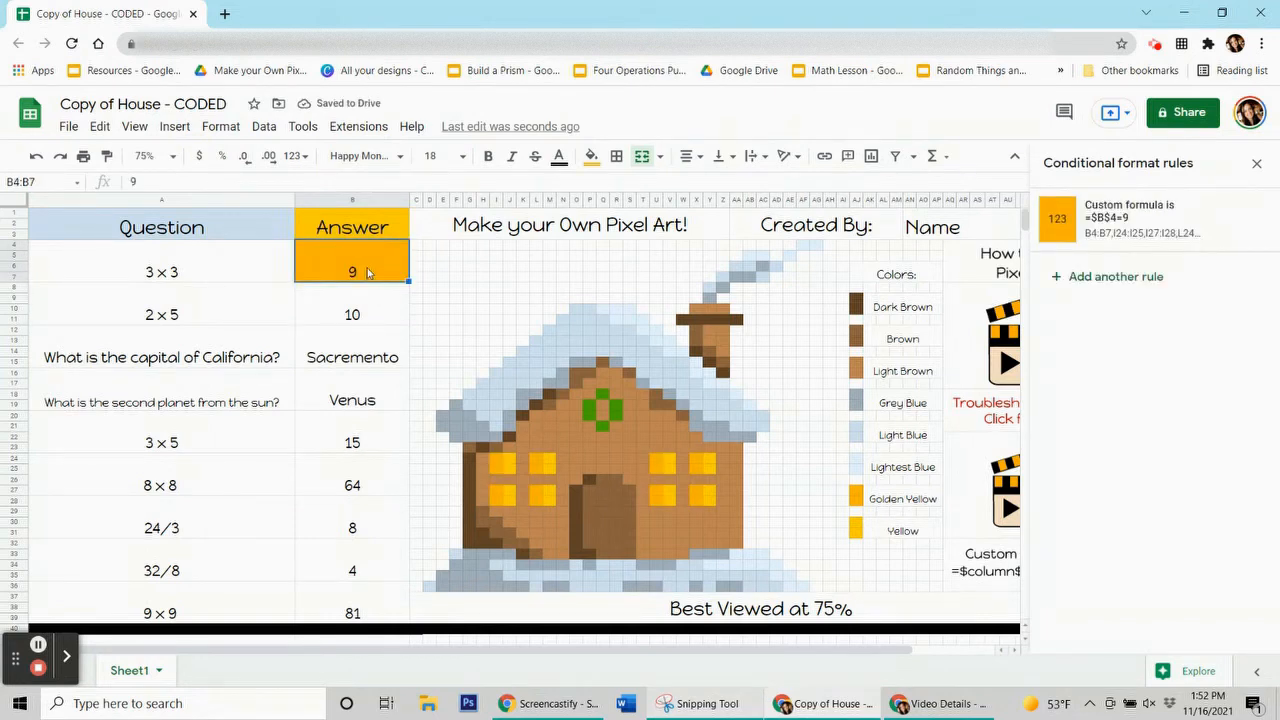
key(Delete)
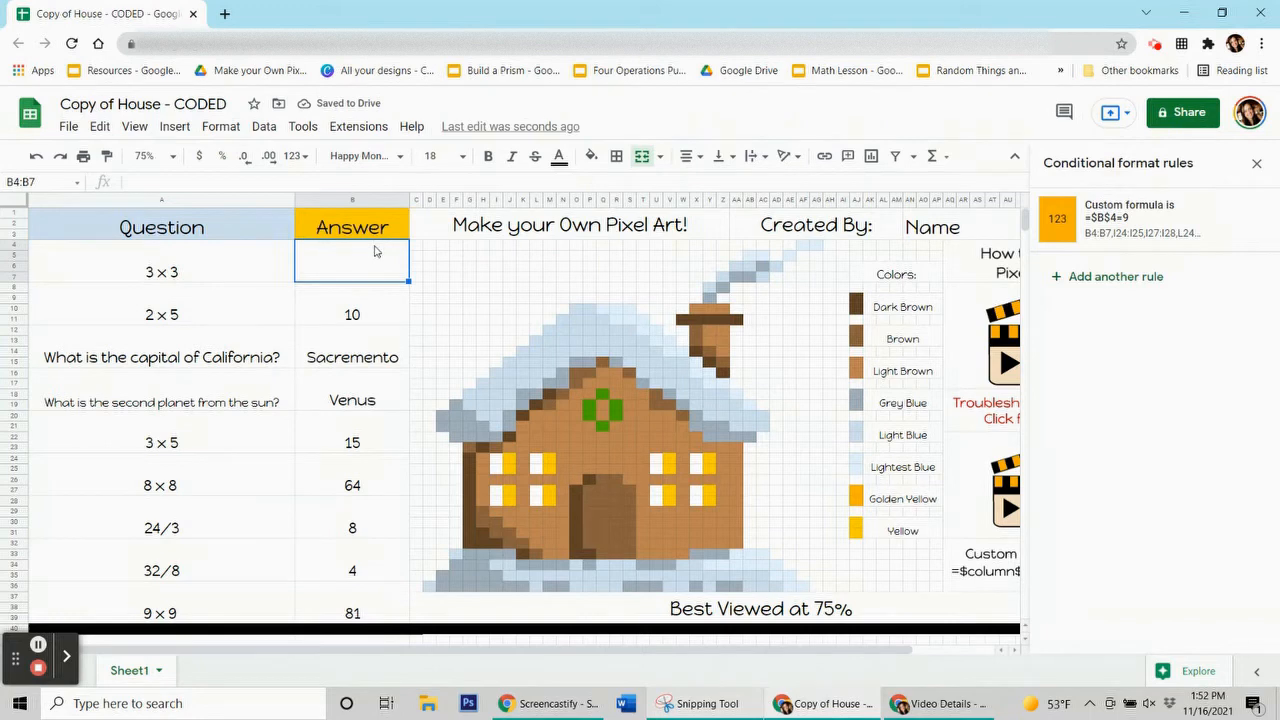
click(40, 644)
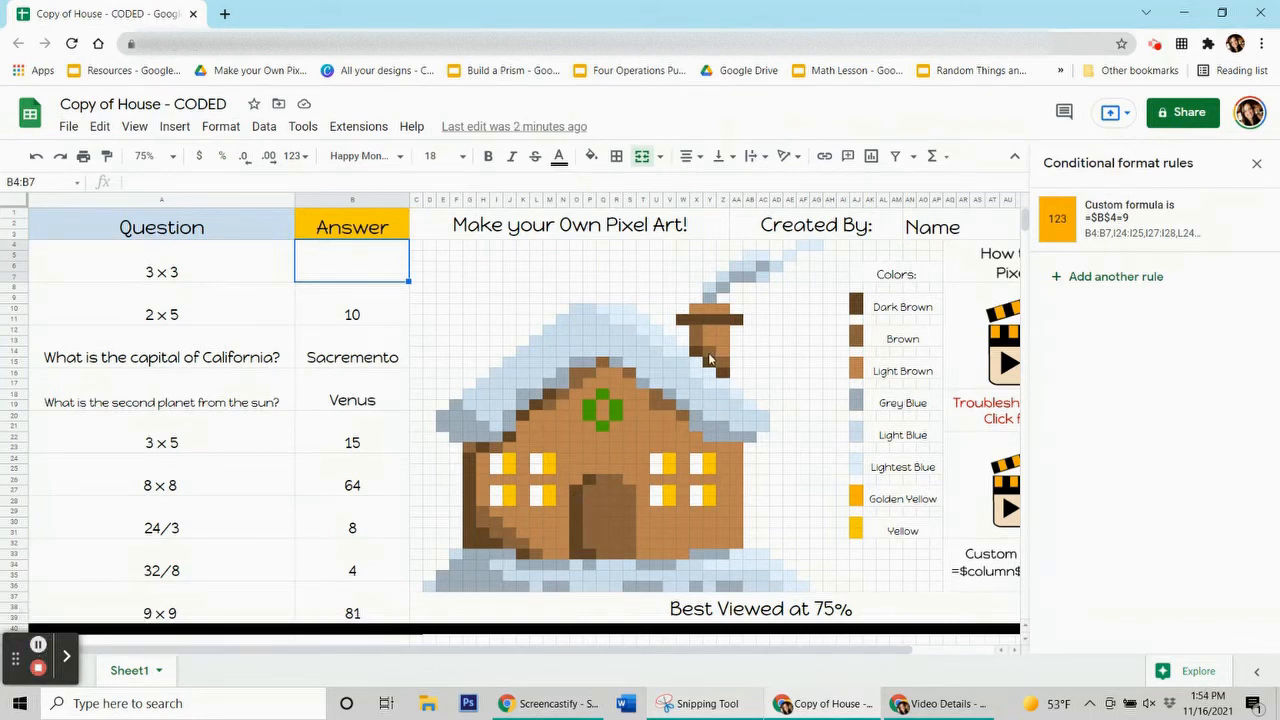
Check the wreath's green fill colour and select the 2 × 5 answer cell
click(390, 316)
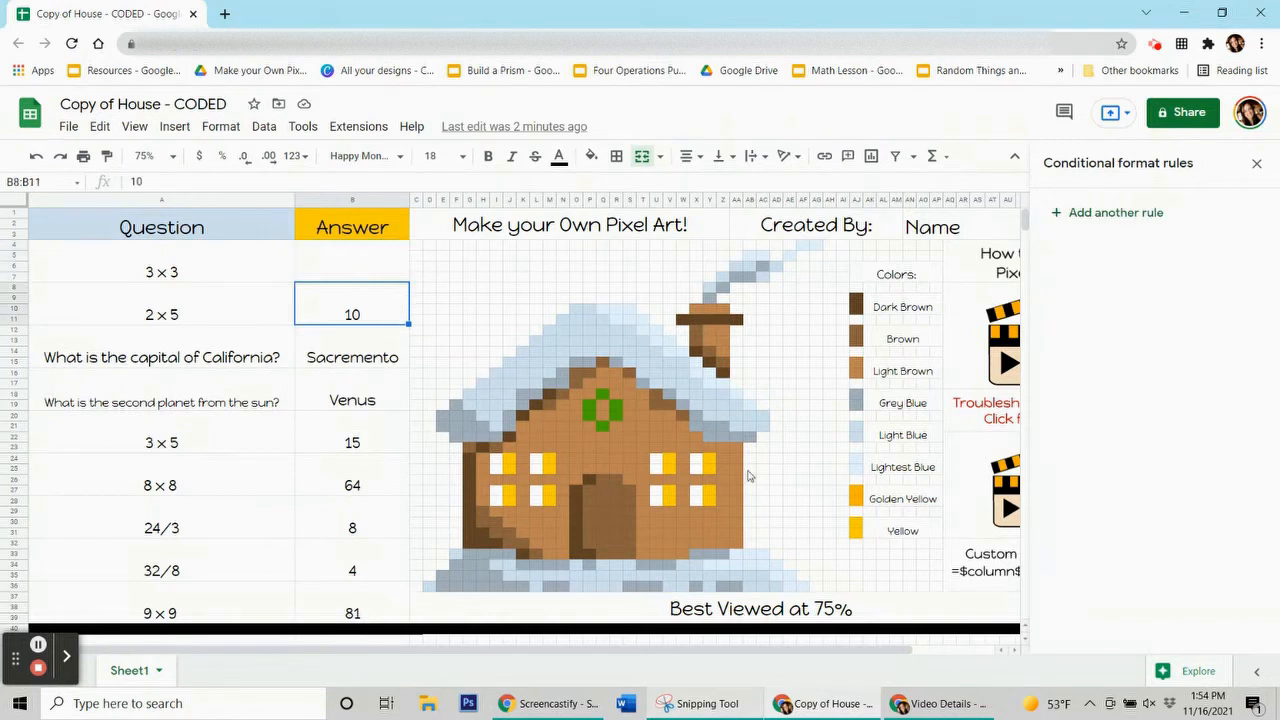
click(591, 409)
click(591, 155)
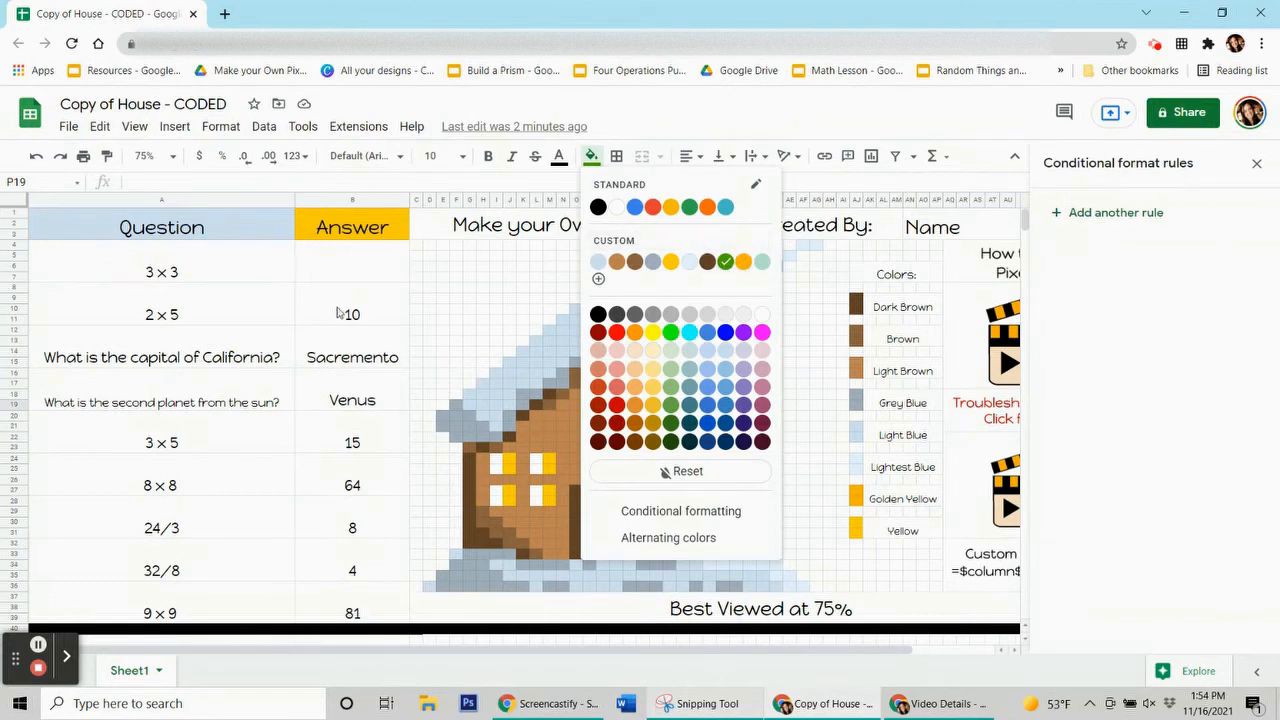
click(386, 316)
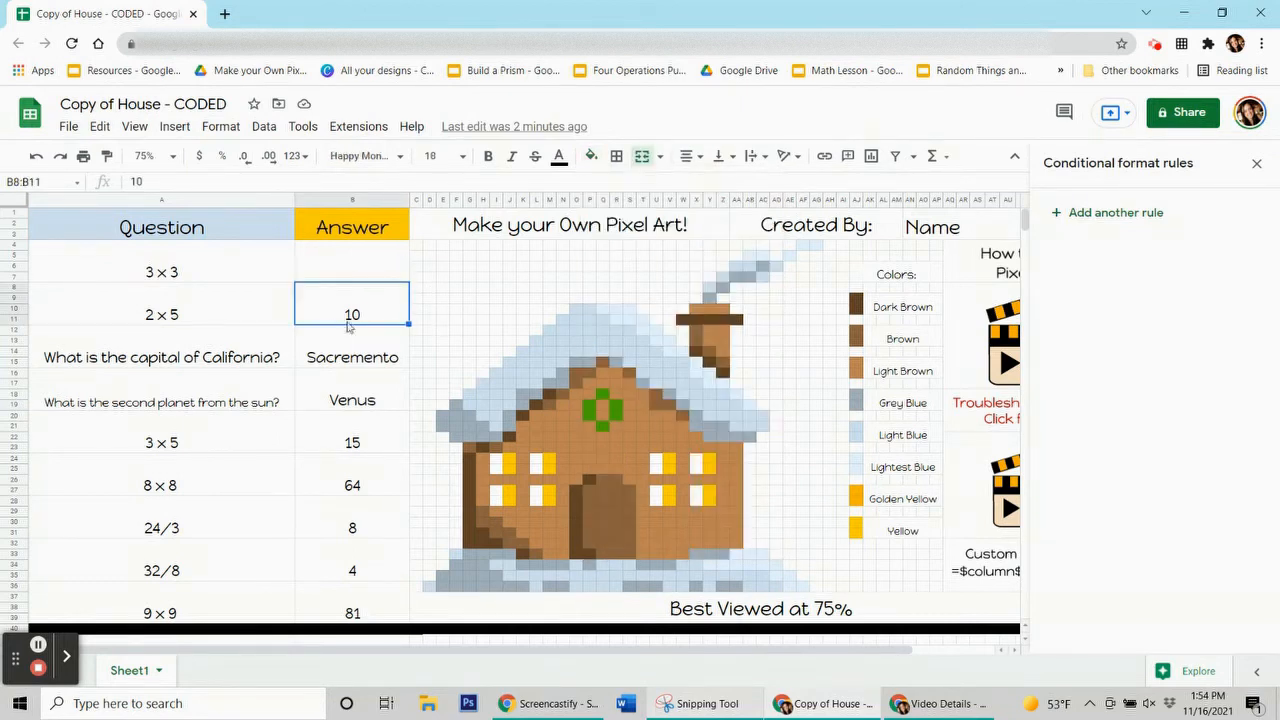
click(364, 316)
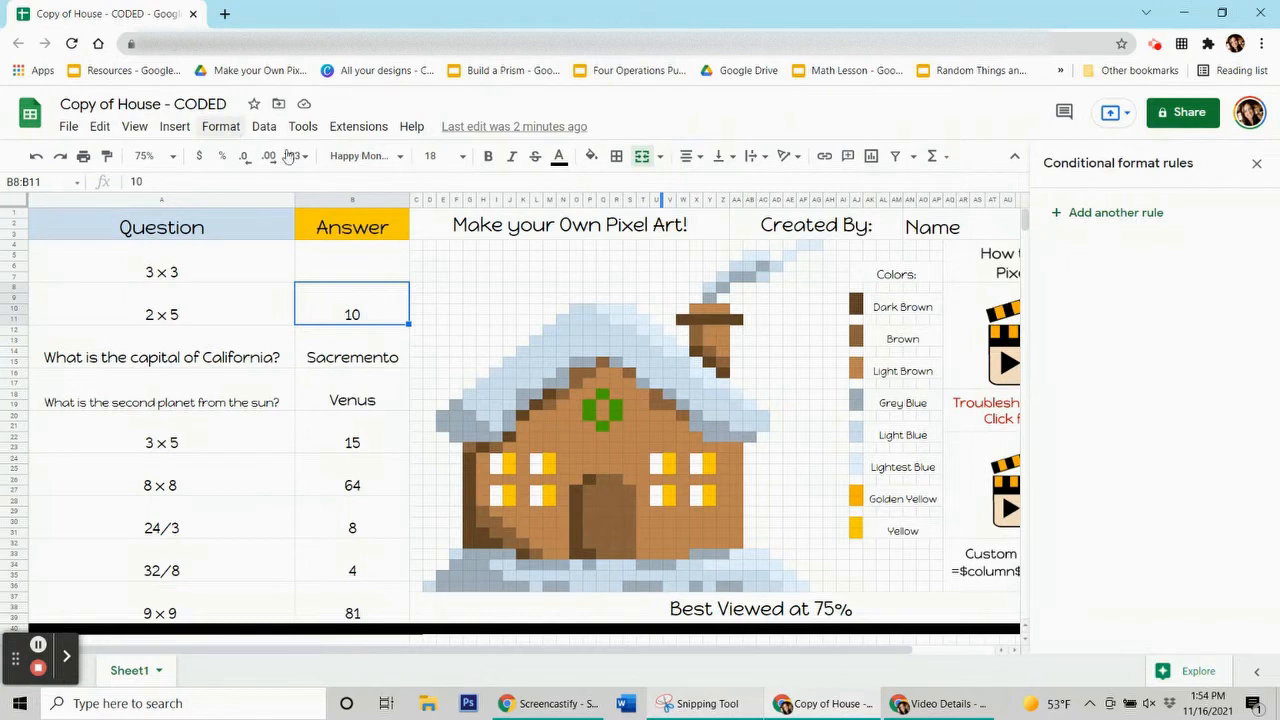
Add a rule with the wreath's green fill and custom formula =$b$8=10
click(1090, 218)
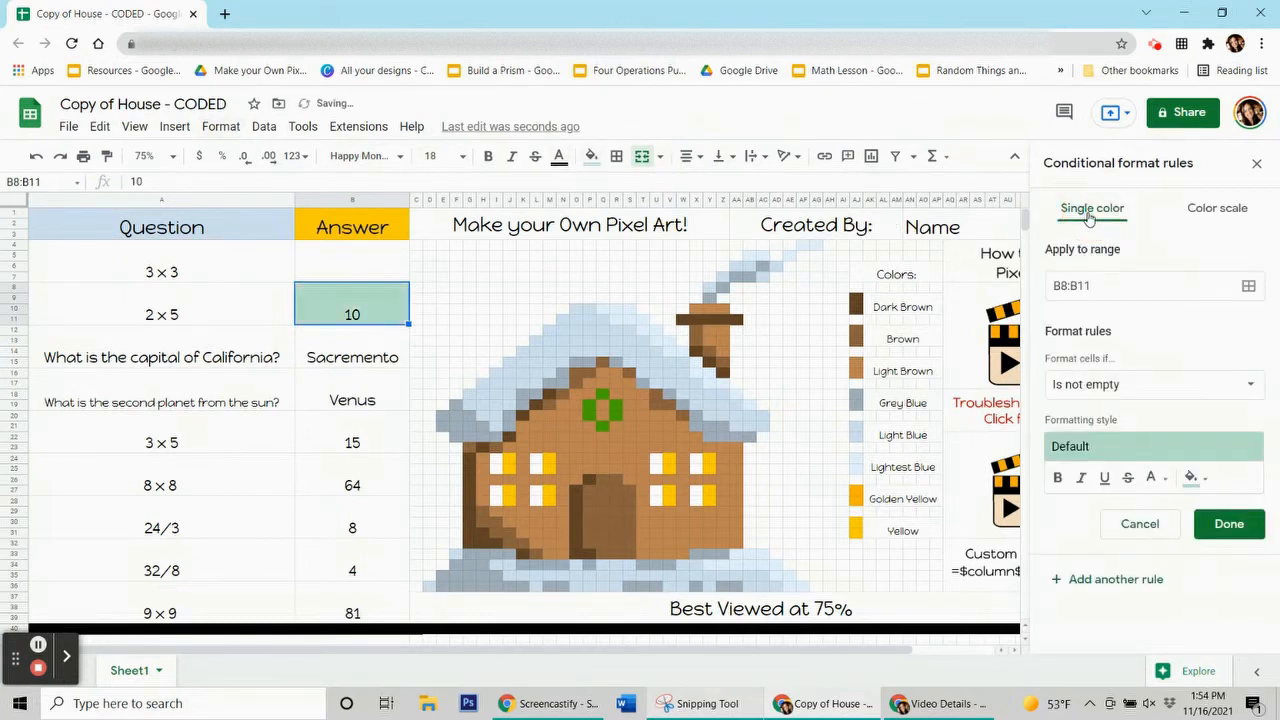
click(1207, 480)
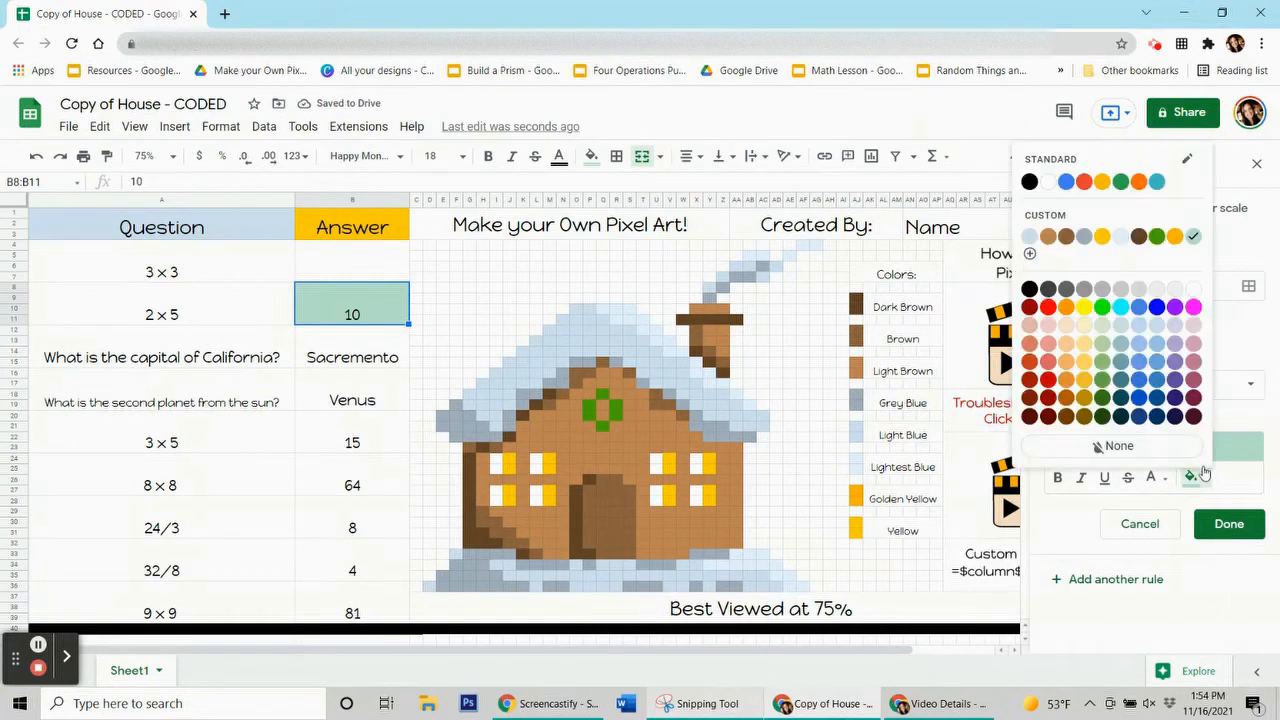
click(1155, 237)
click(1142, 385)
scroll(1137, 470, down, 2)
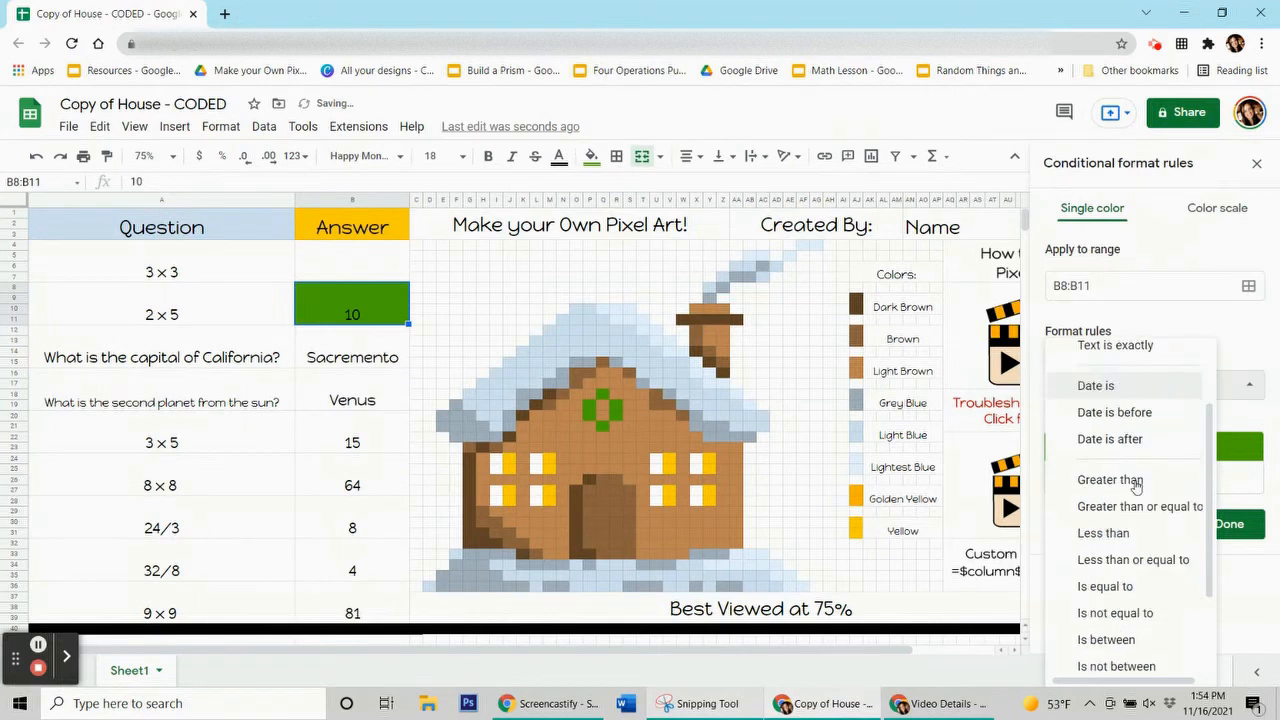
scroll(1137, 484, down, 1)
click(1127, 655)
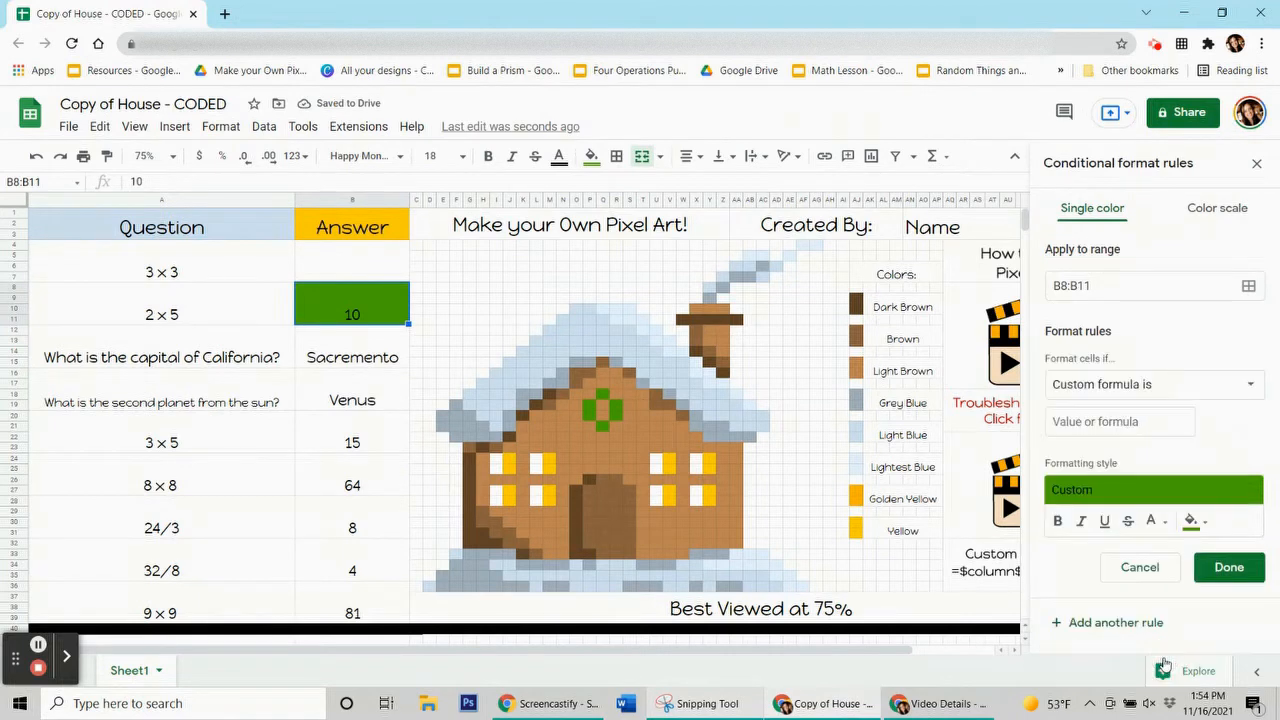
click(1076, 422)
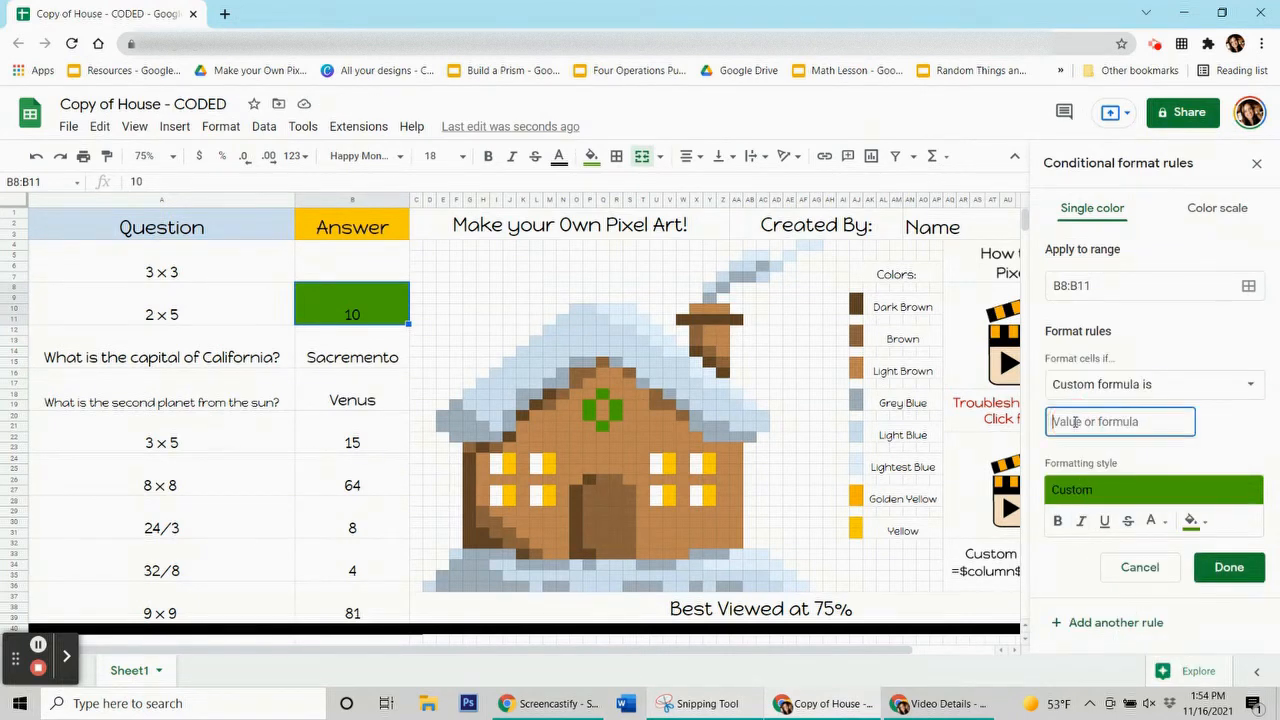
text(=$b$8=10)
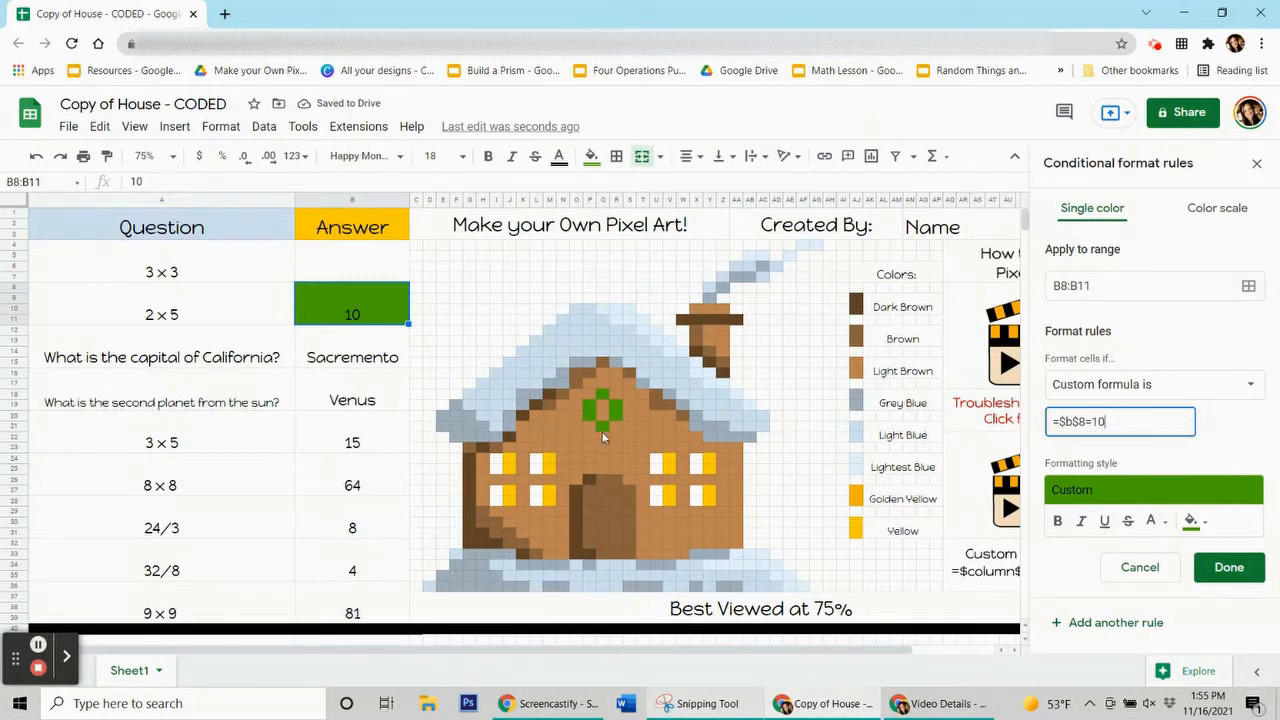
click(1248, 286)
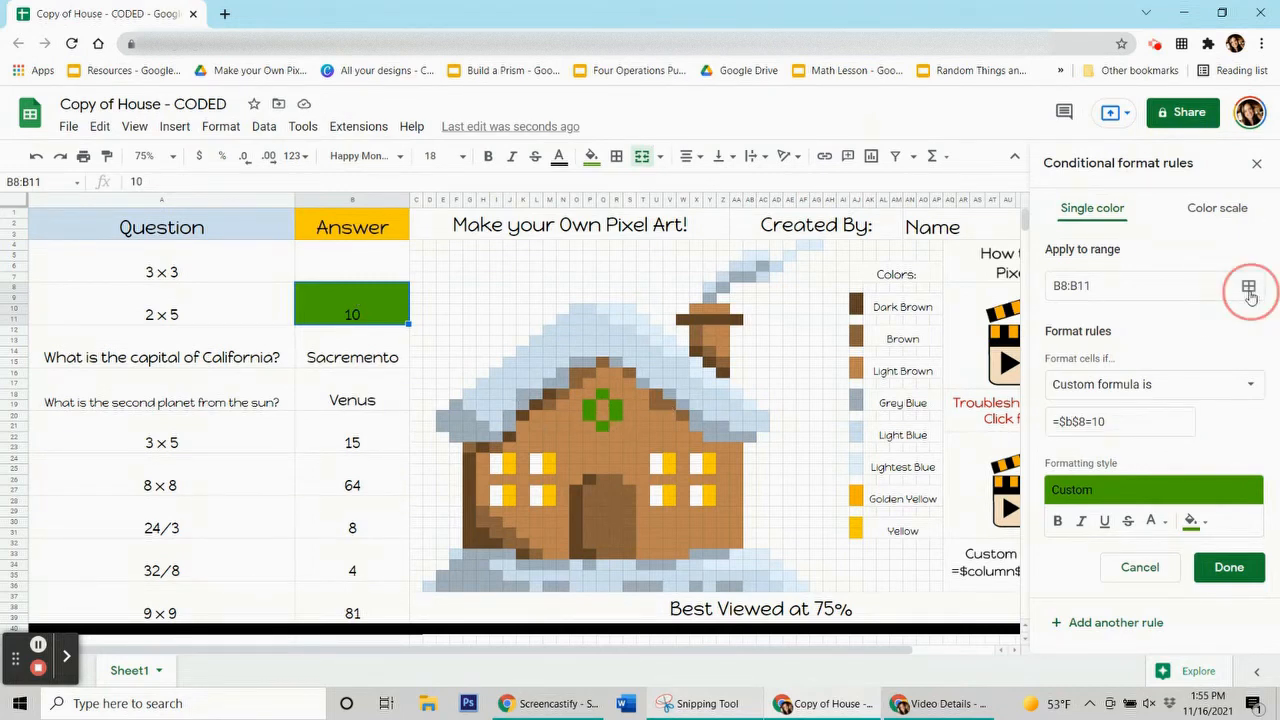
Add wreath pixels P19:P20, Q18, Q21 and R19:R20 to the green window rule and save it
drag(724, 298, 289, 280)
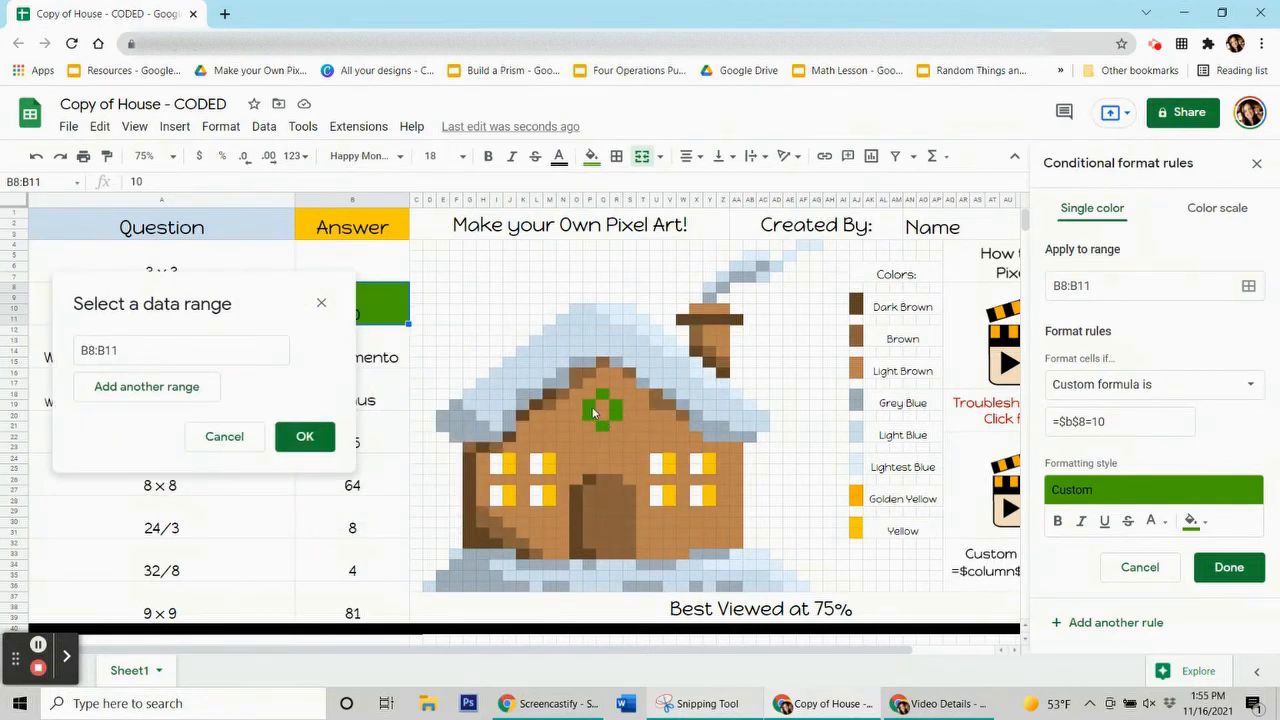
drag(589, 404, 590, 415)
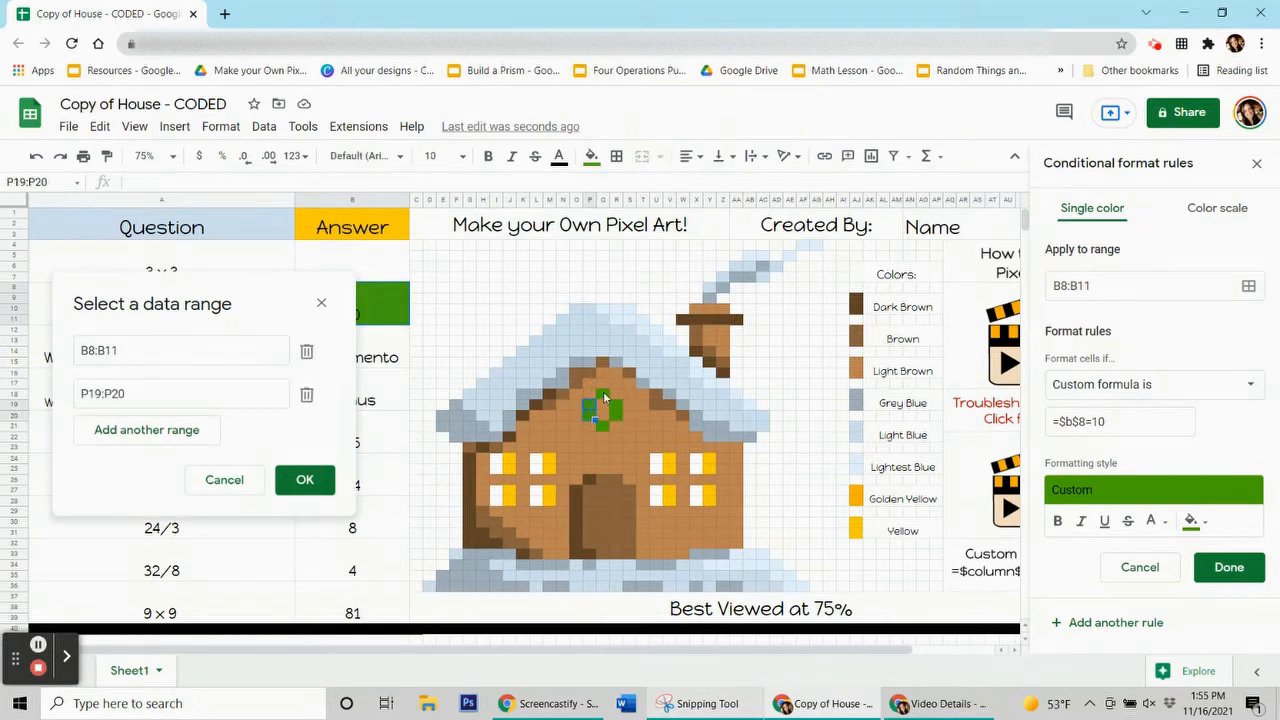
click(603, 393)
click(603, 424)
drag(616, 414, 616, 404)
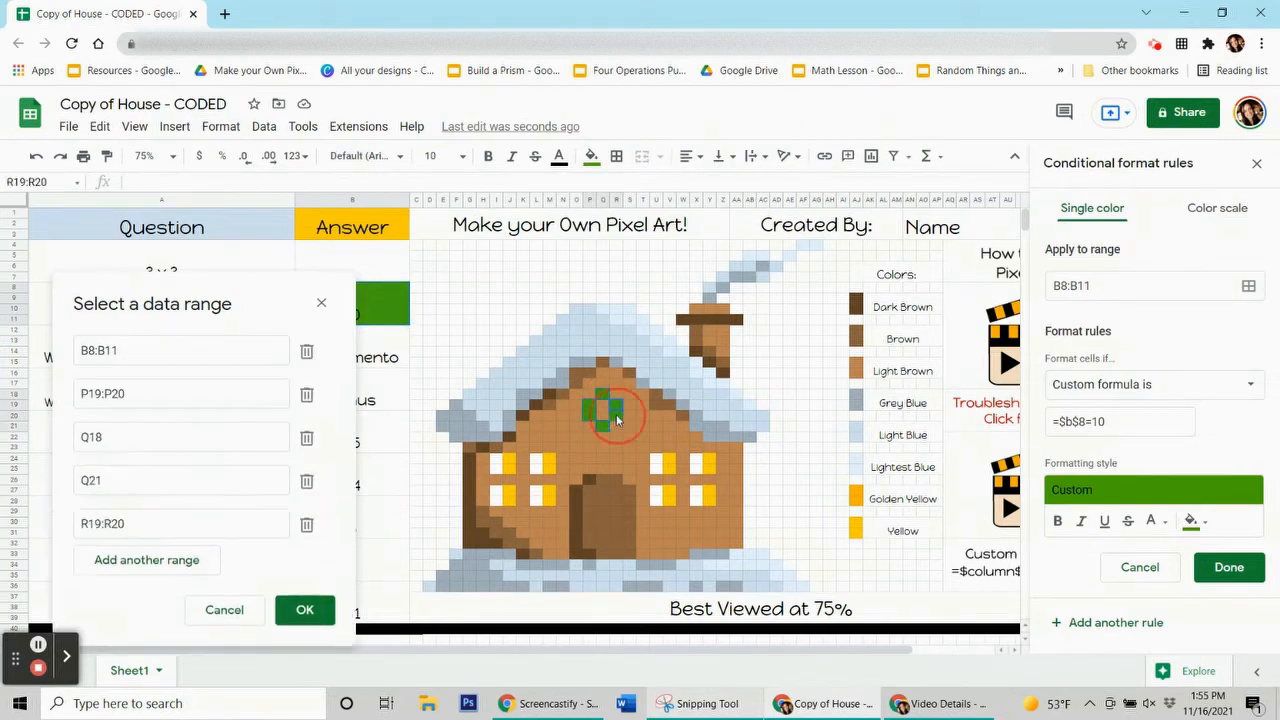
drag(251, 294, 228, 328)
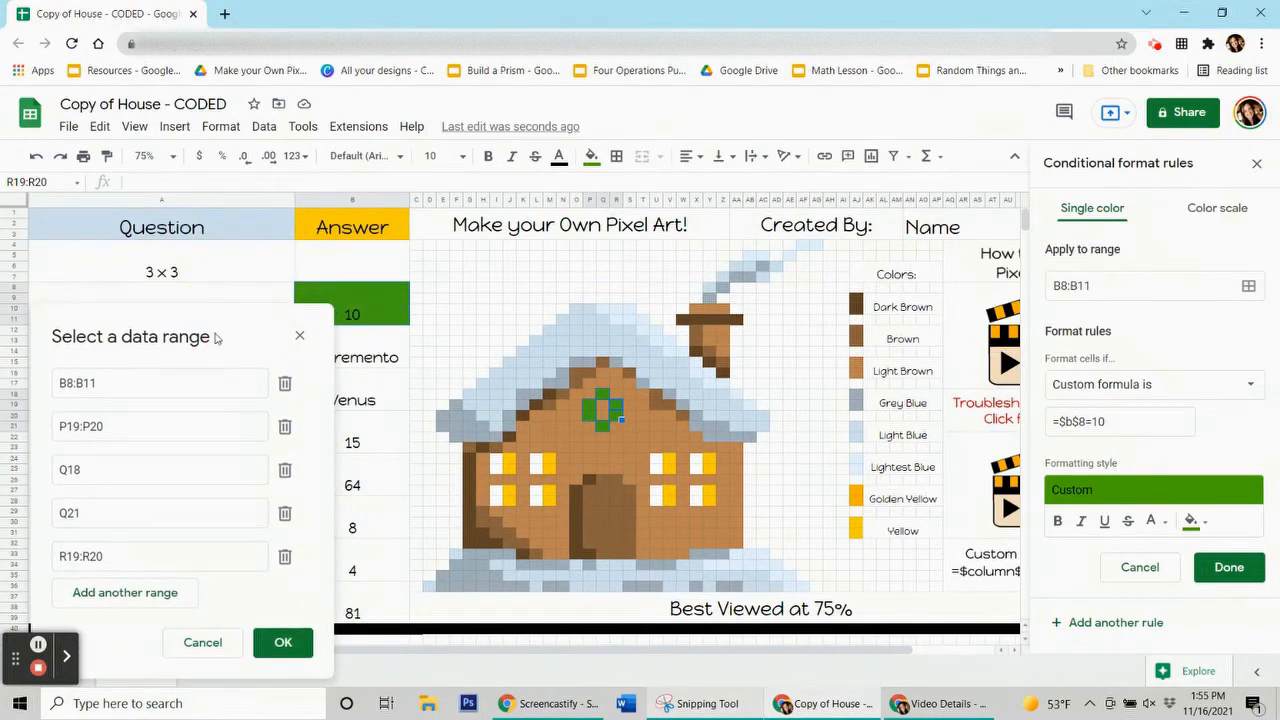
drag(216, 338, 232, 220)
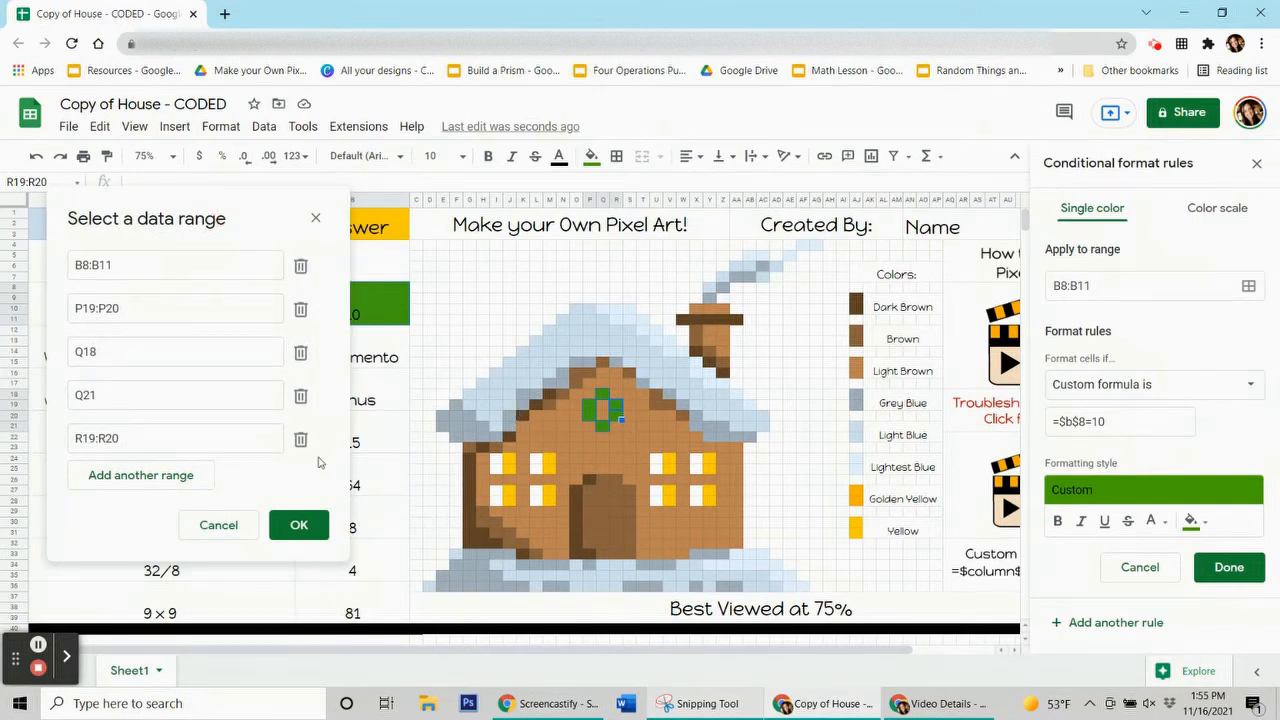
click(308, 541)
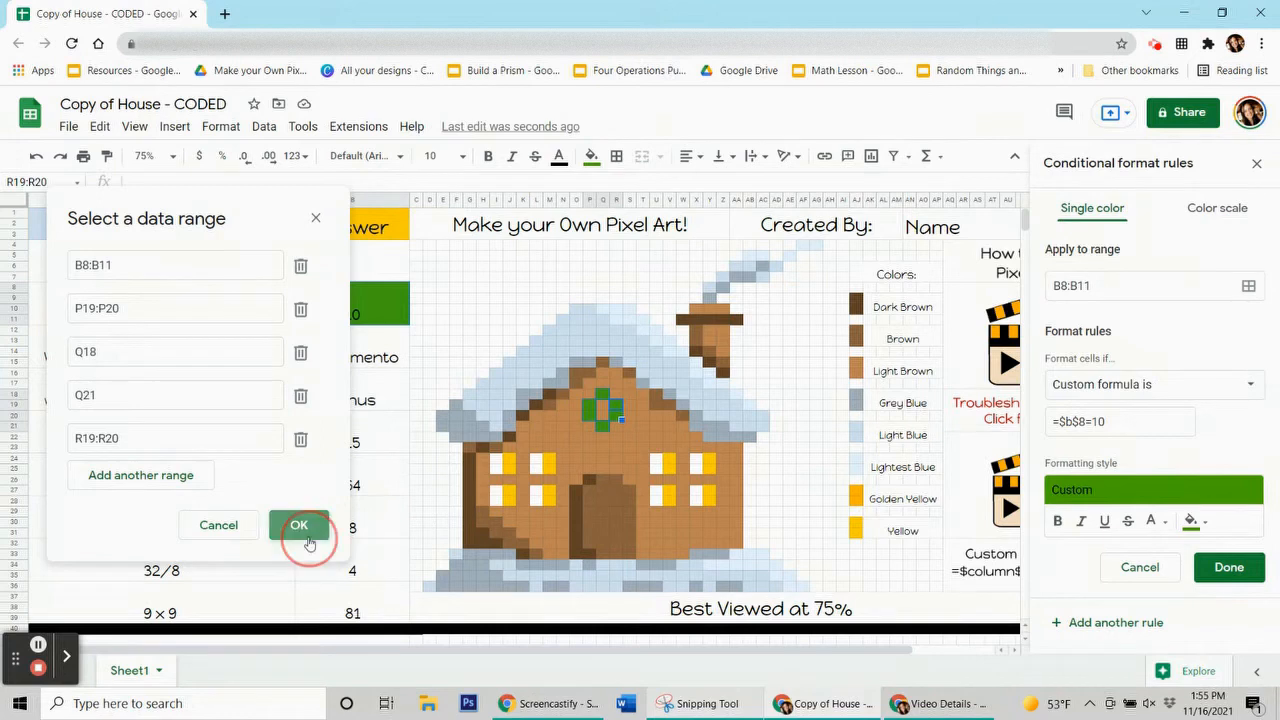
click(1229, 567)
Clear the existing 10 answer from the 2 × 5 cell B8
click(592, 156)
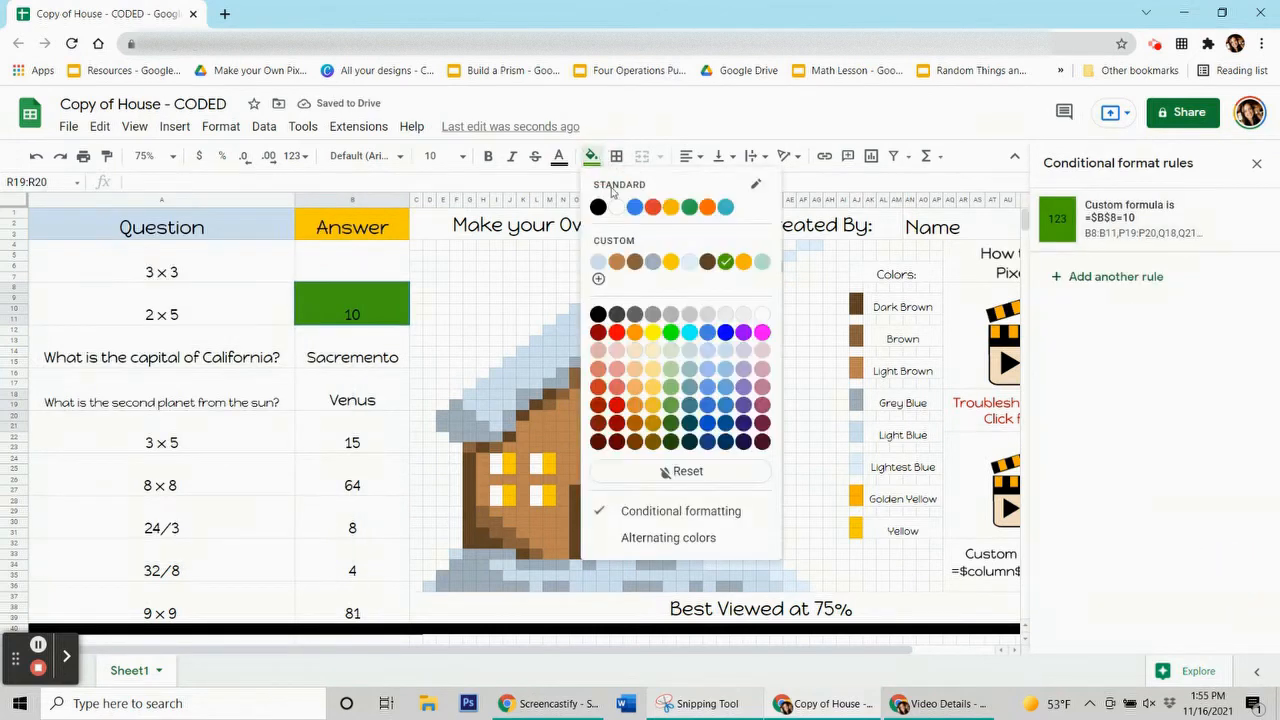
click(710, 470)
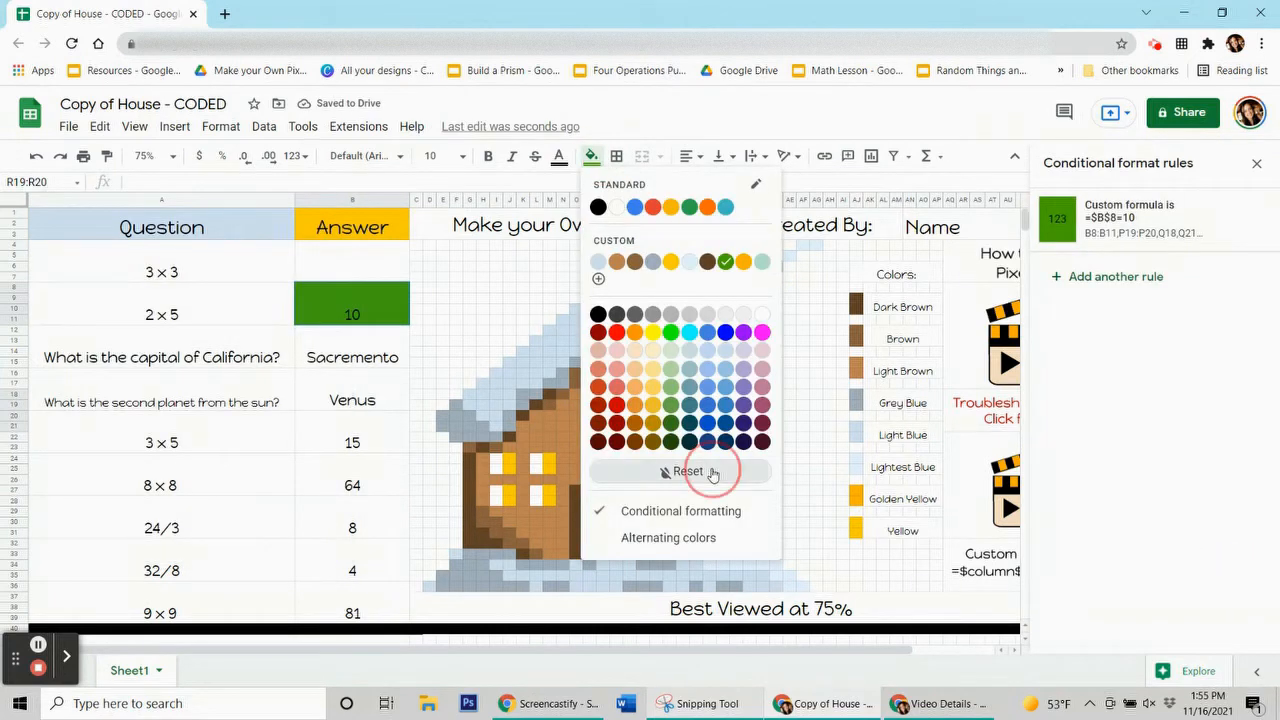
click(323, 363)
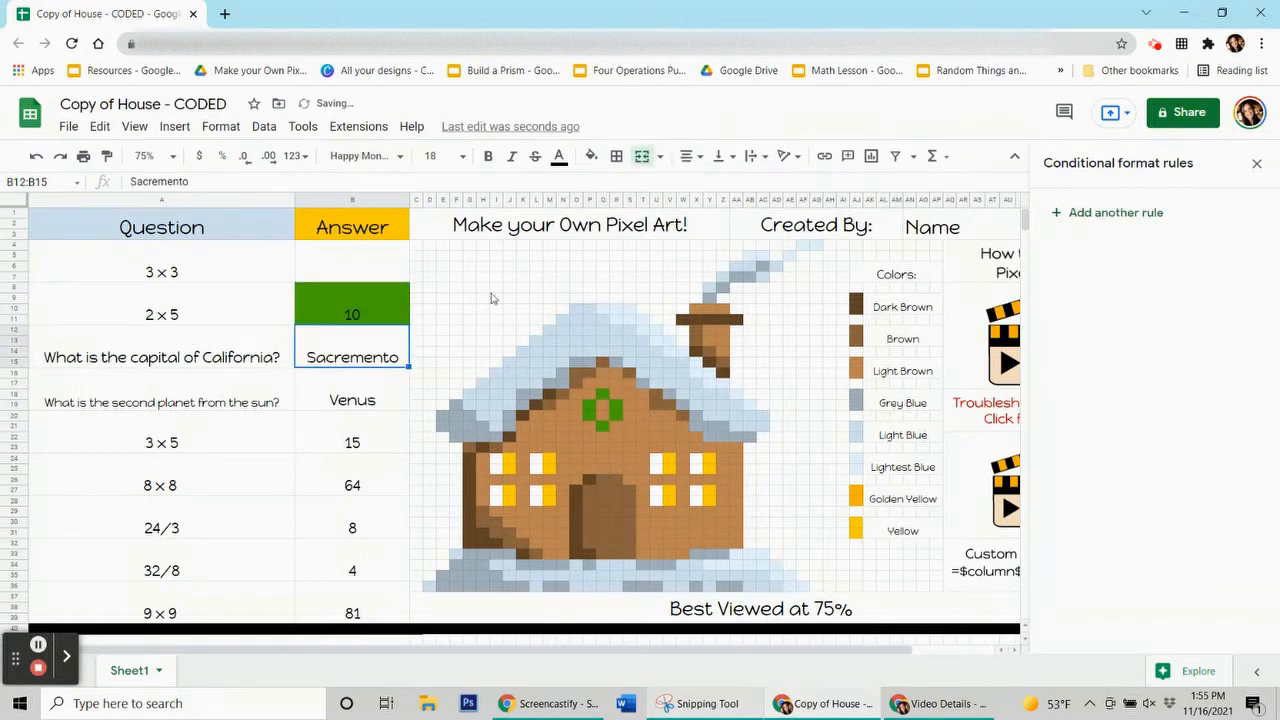
click(378, 320)
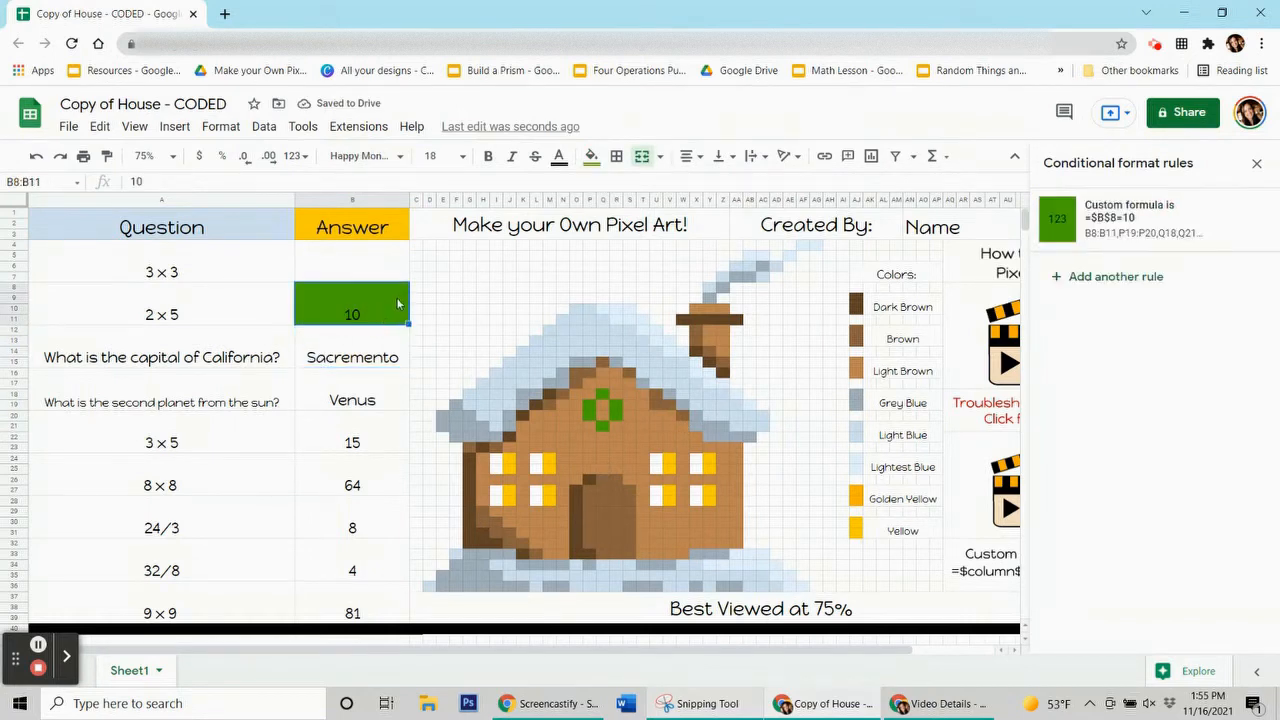
key(Delete)
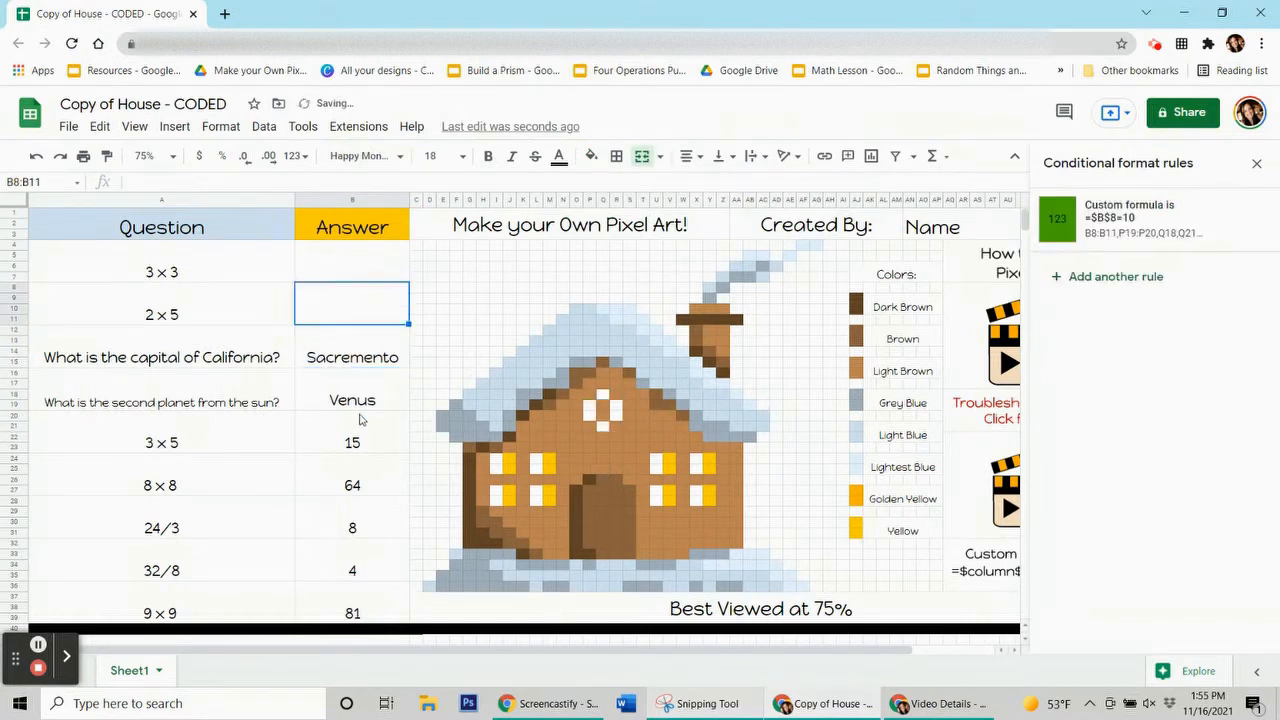
Enter 9 in B4 and 10 in B8 to make the green window pixels appear
click(340, 279)
text(9)
click(343, 313)
text(10)
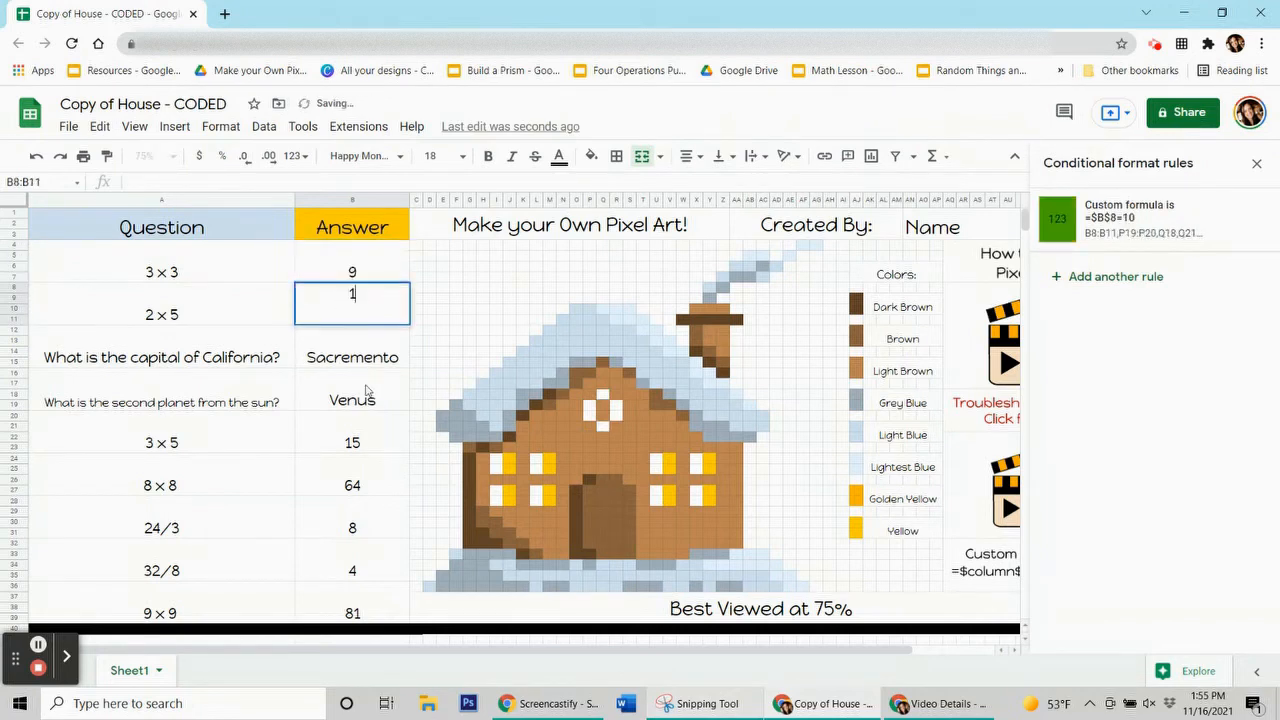
click(368, 395)
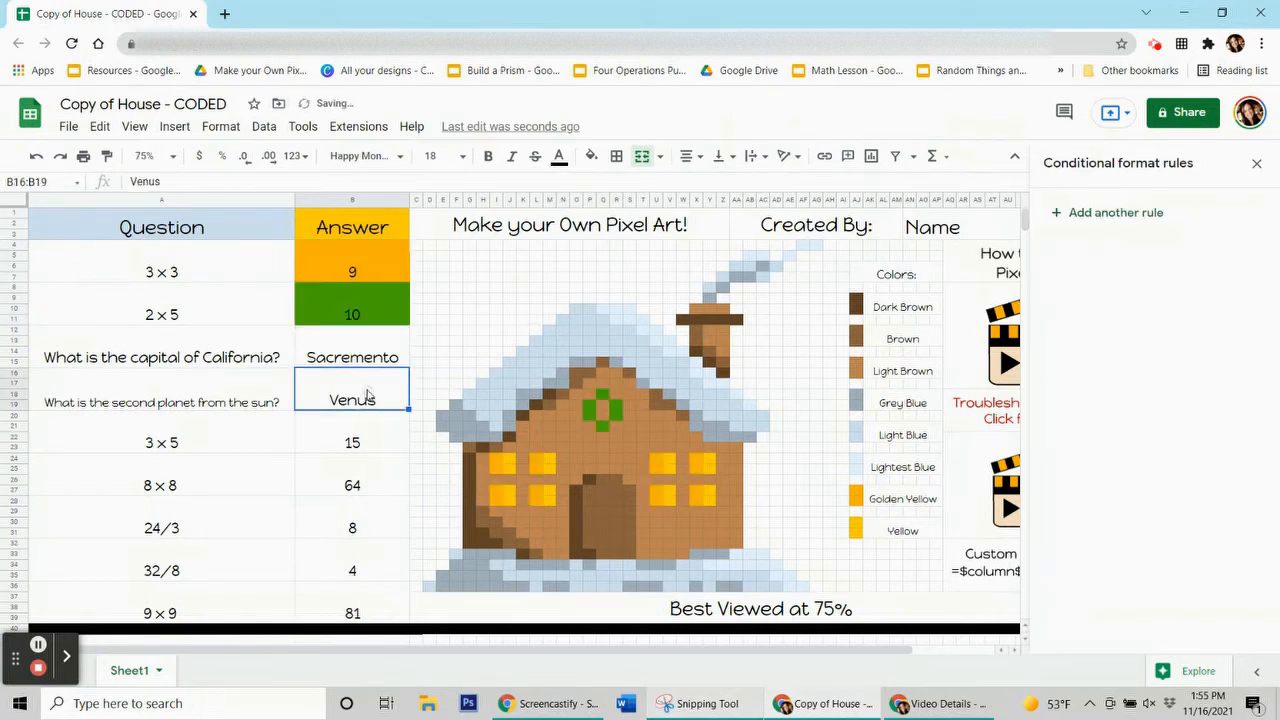
Delete the 10 and 9 answers so the window pixels turn white again
click(351, 313)
key(Delete)
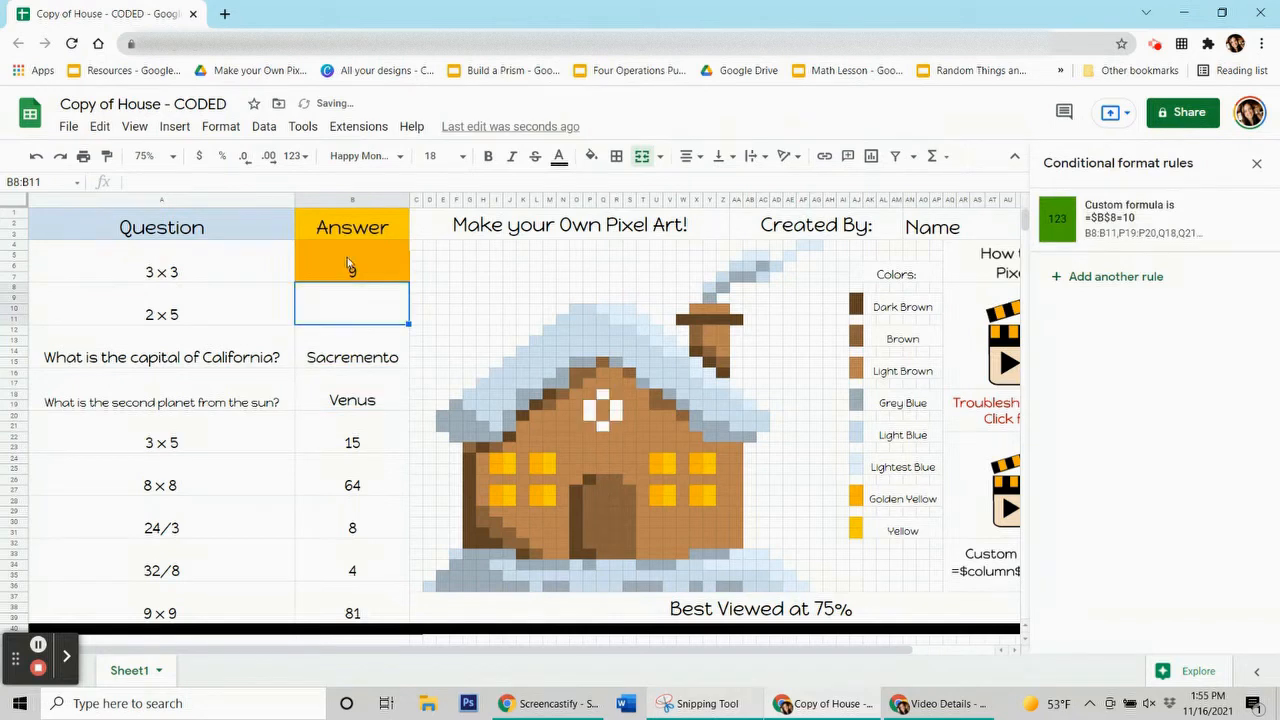
click(345, 266)
key(Delete)
click(350, 354)
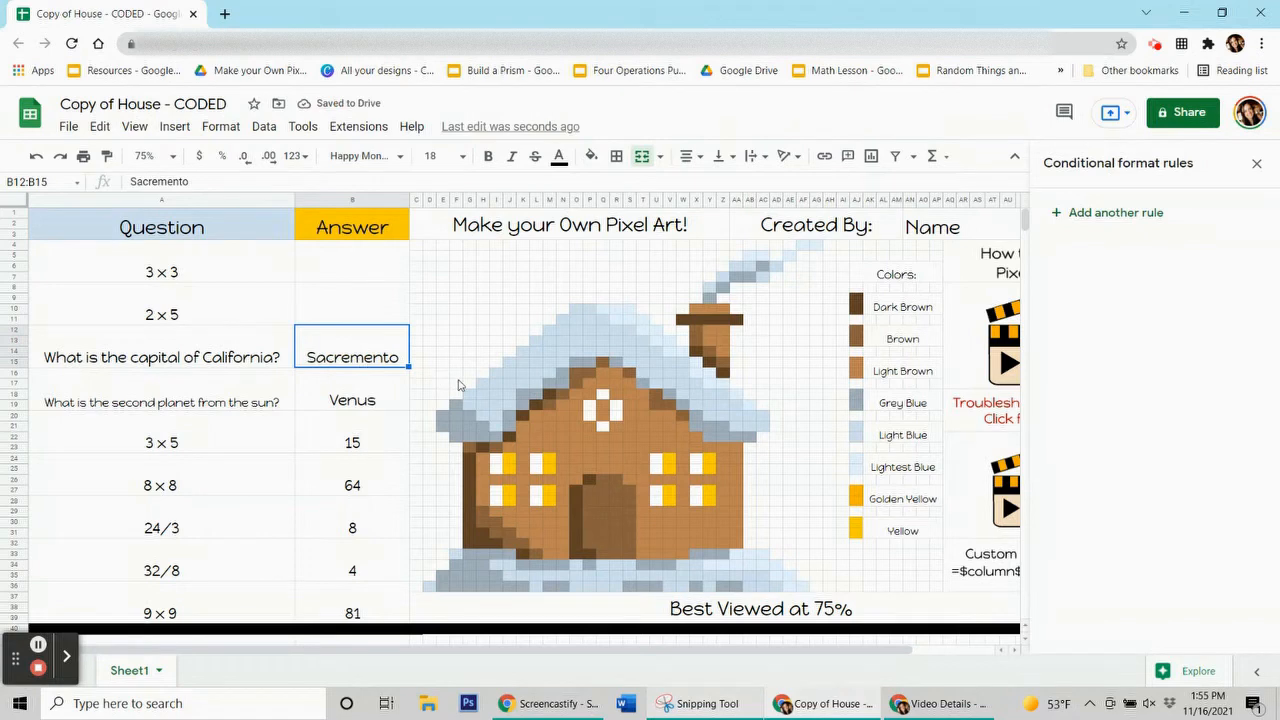
click(615, 309)
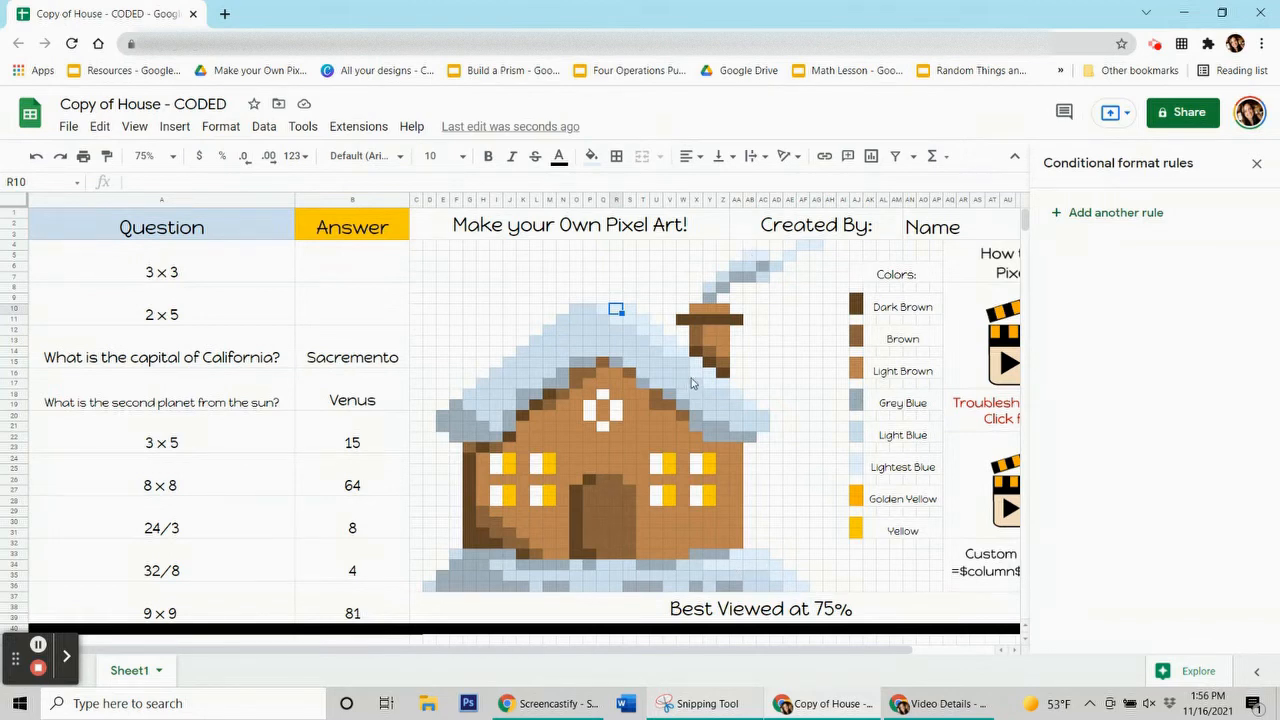
click(593, 155)
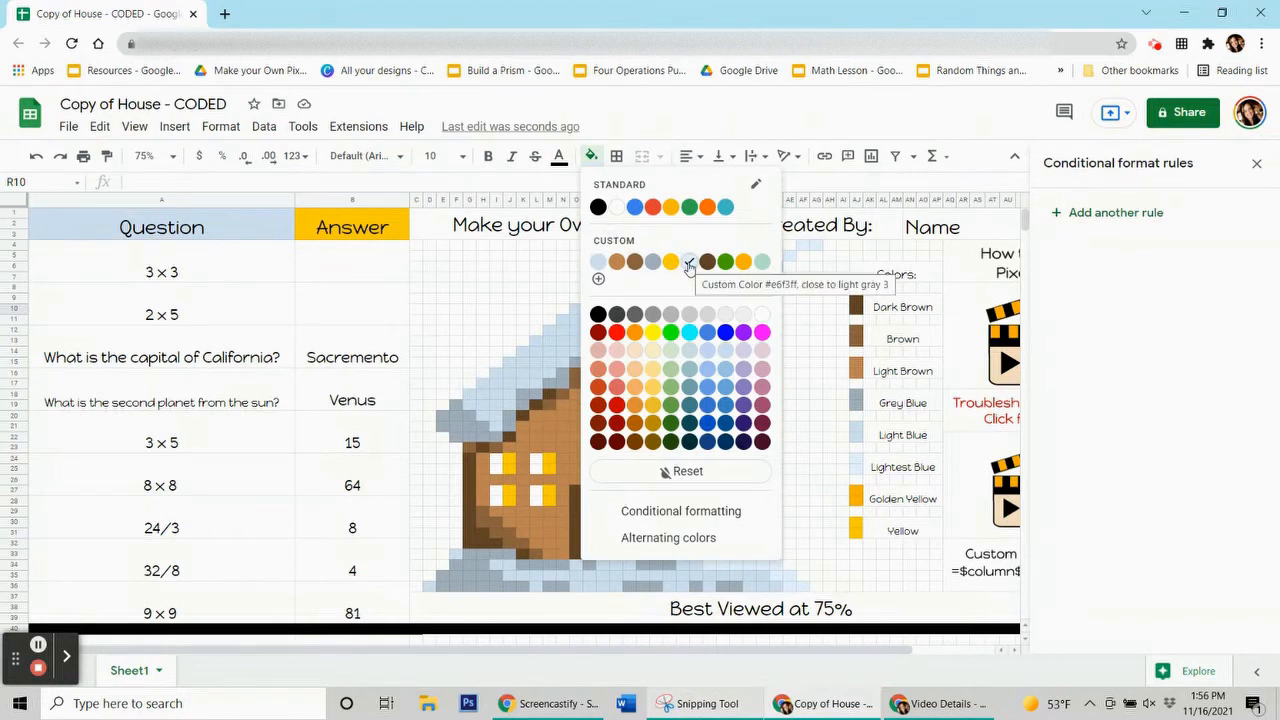
click(801, 247)
click(593, 155)
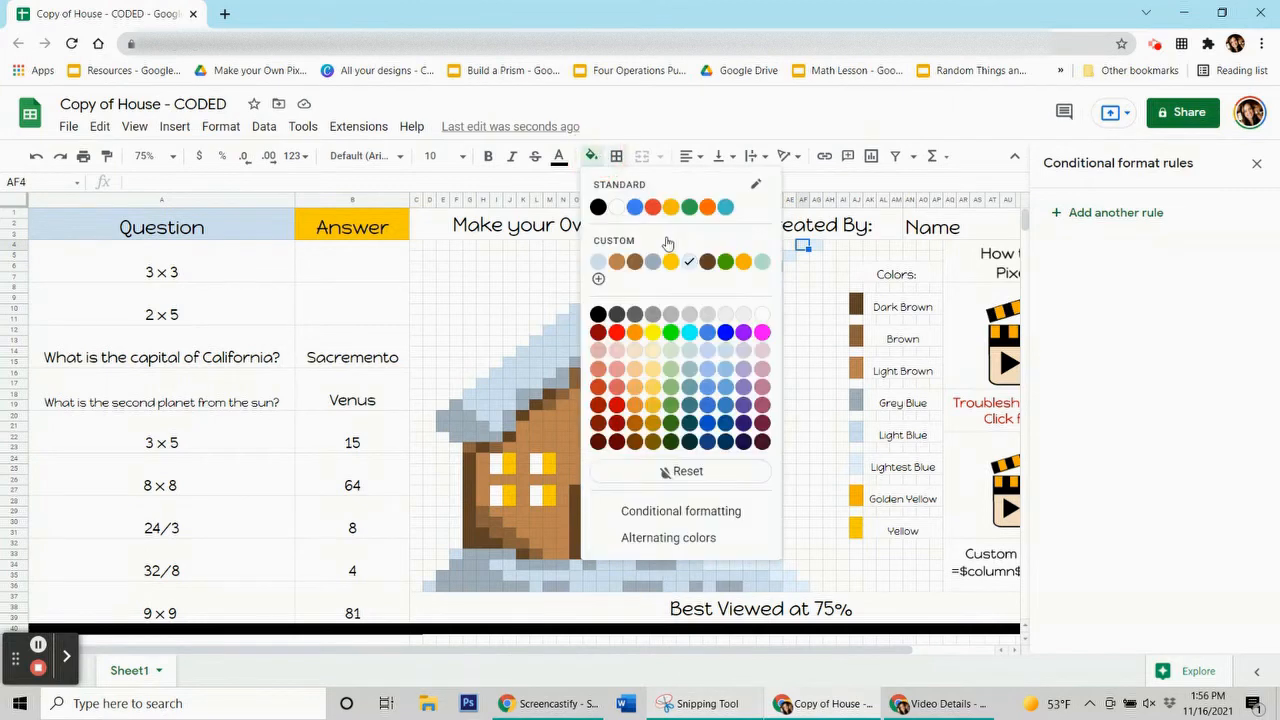
click(603, 158)
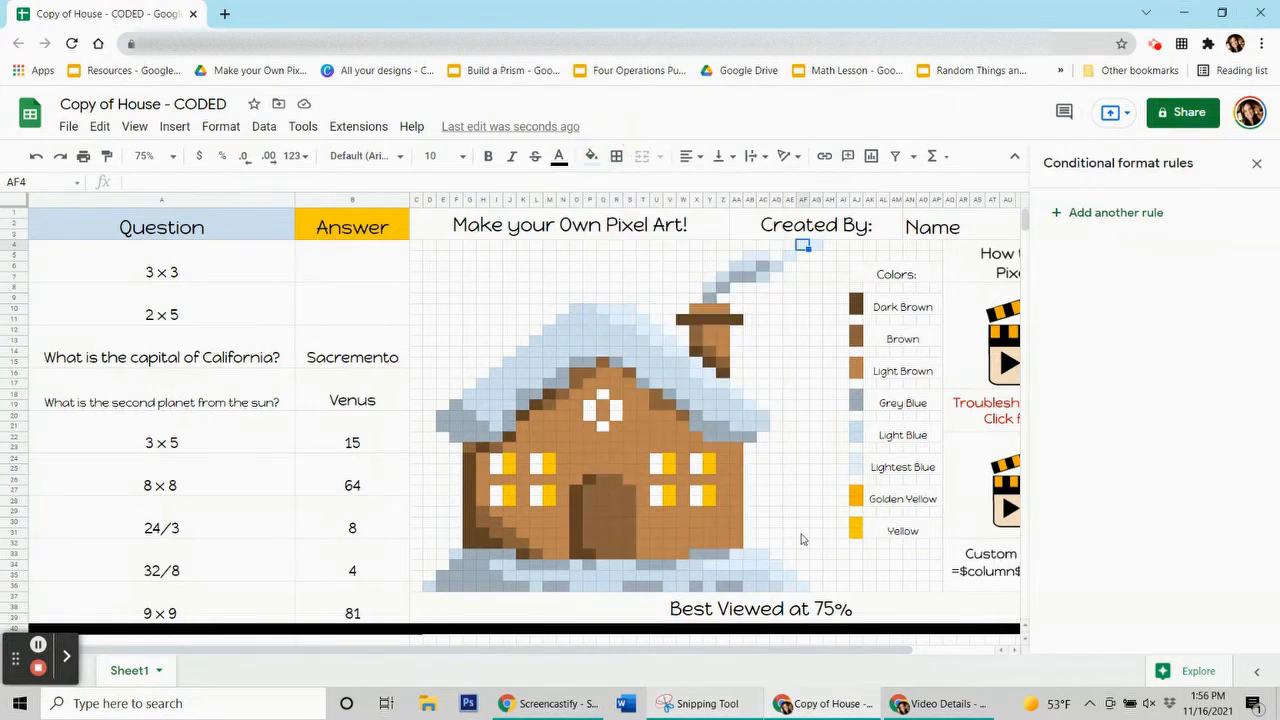
click(747, 541)
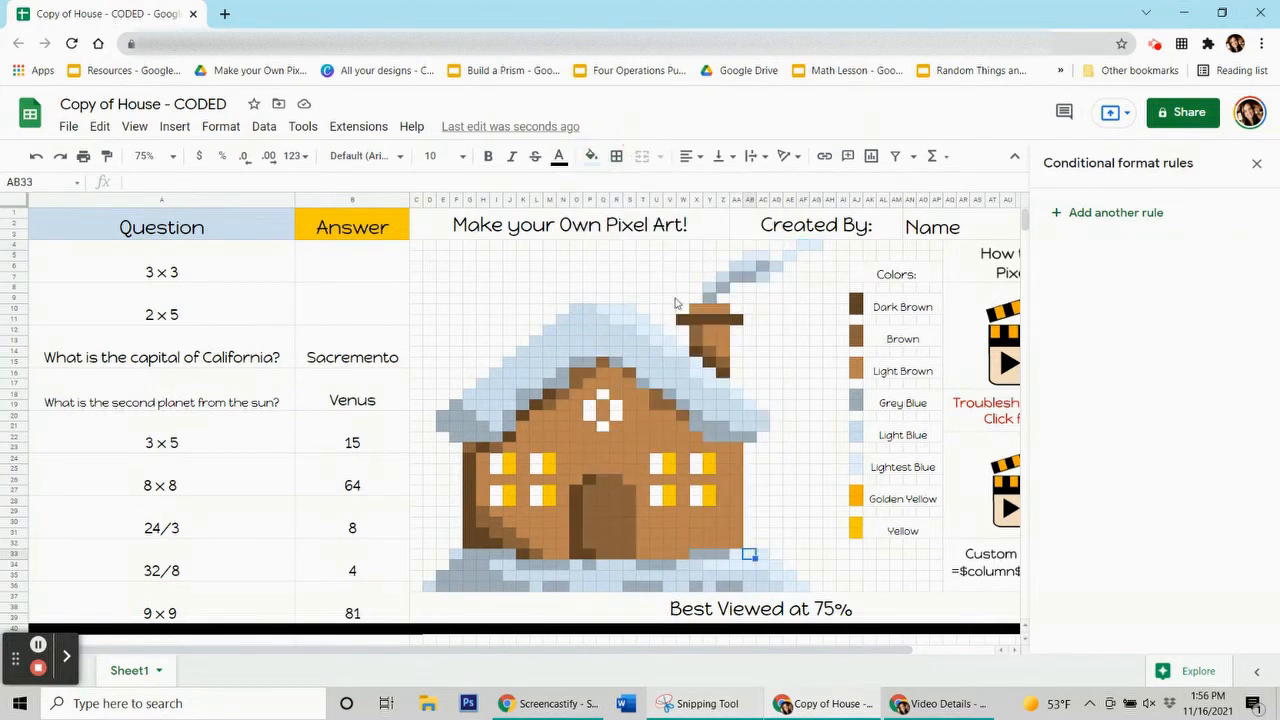
click(591, 158)
click(591, 158)
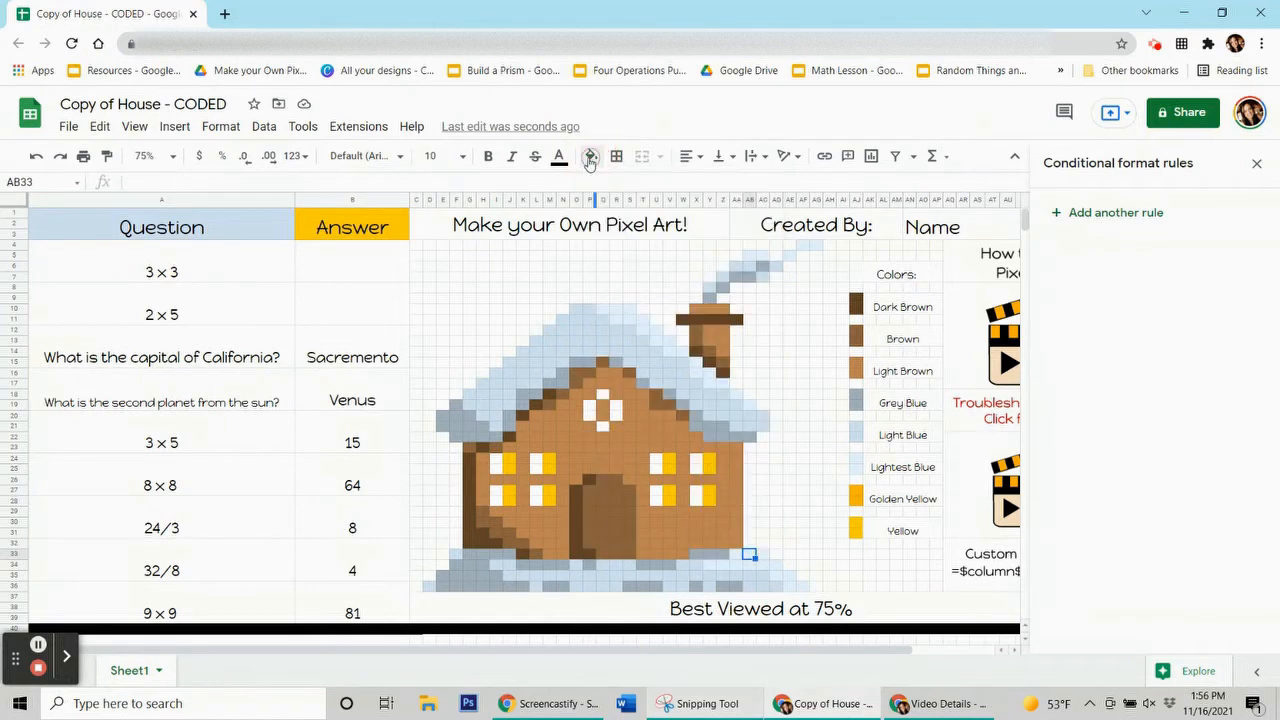
click(384, 345)
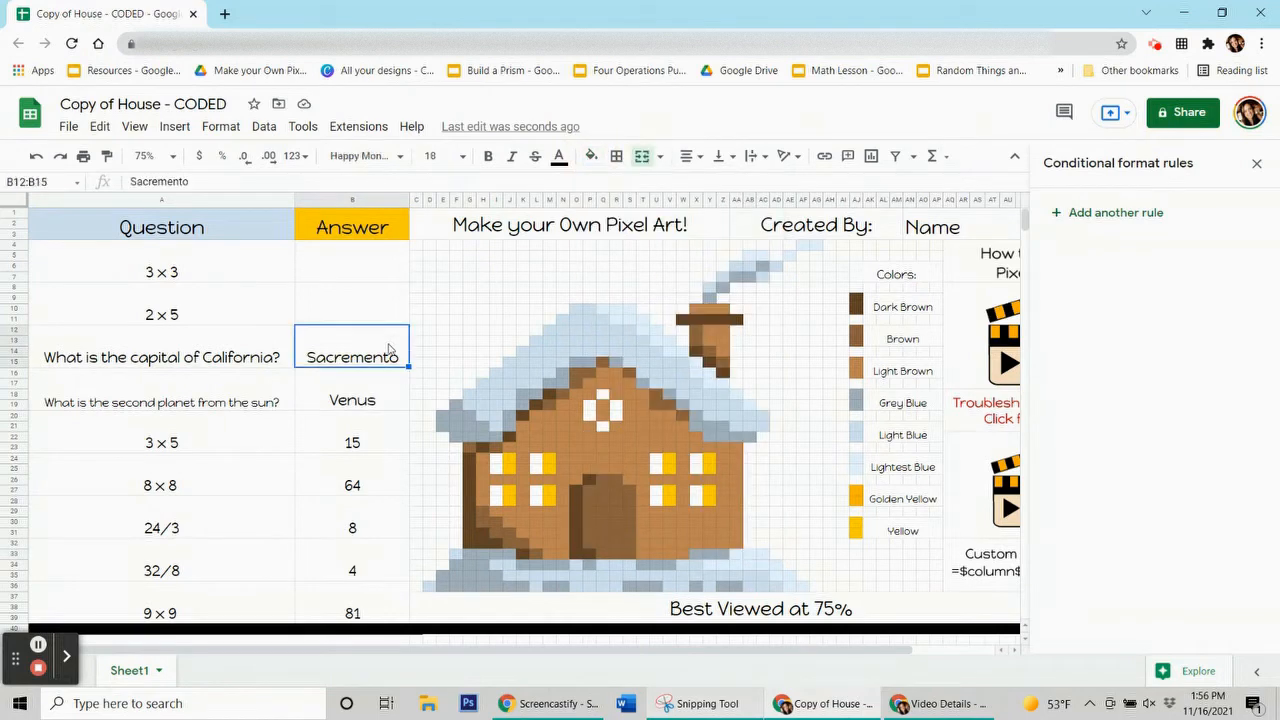
Add a lightest-blue rule for B12:B15 with custom formula =$b$12="Sacremento"
click(1093, 219)
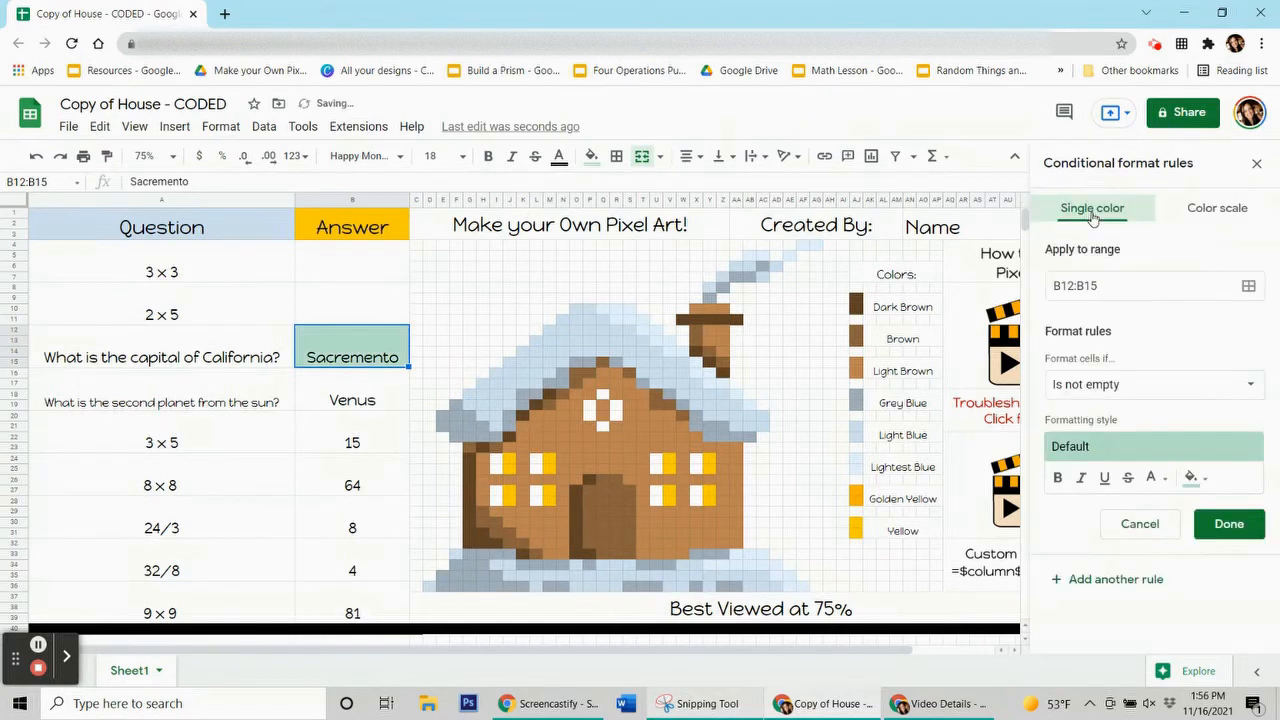
click(1195, 477)
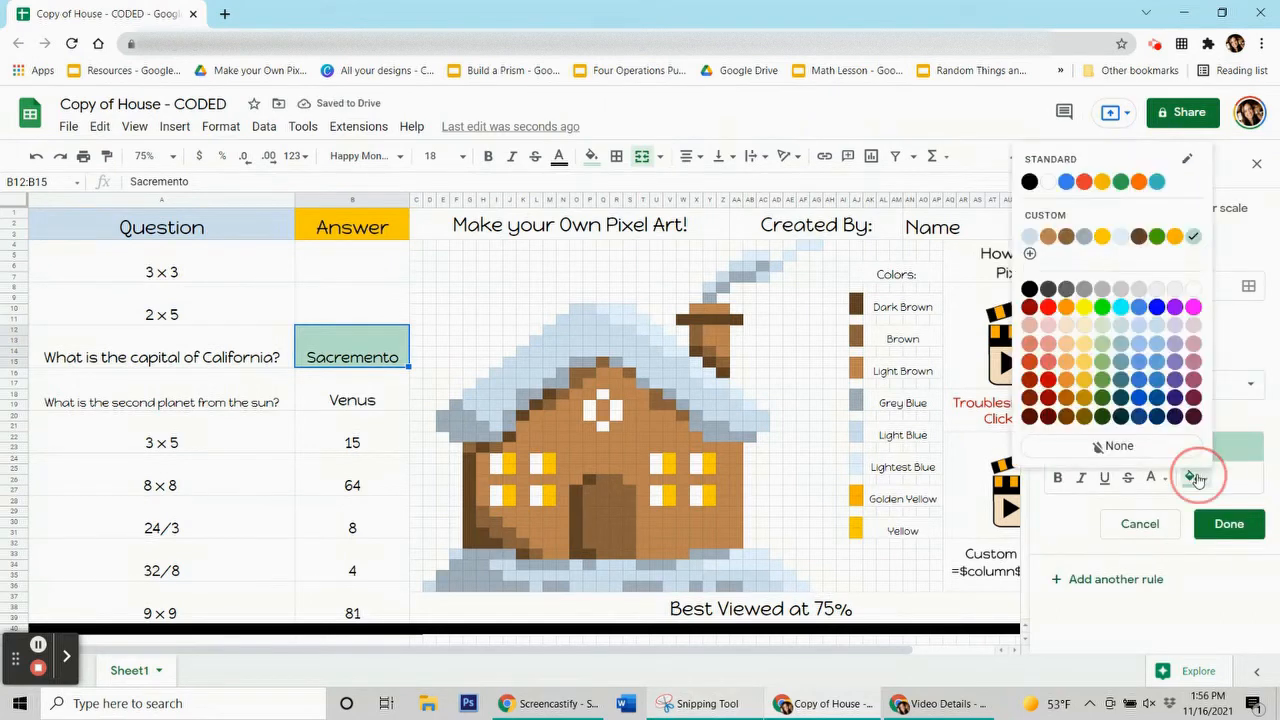
click(1120, 237)
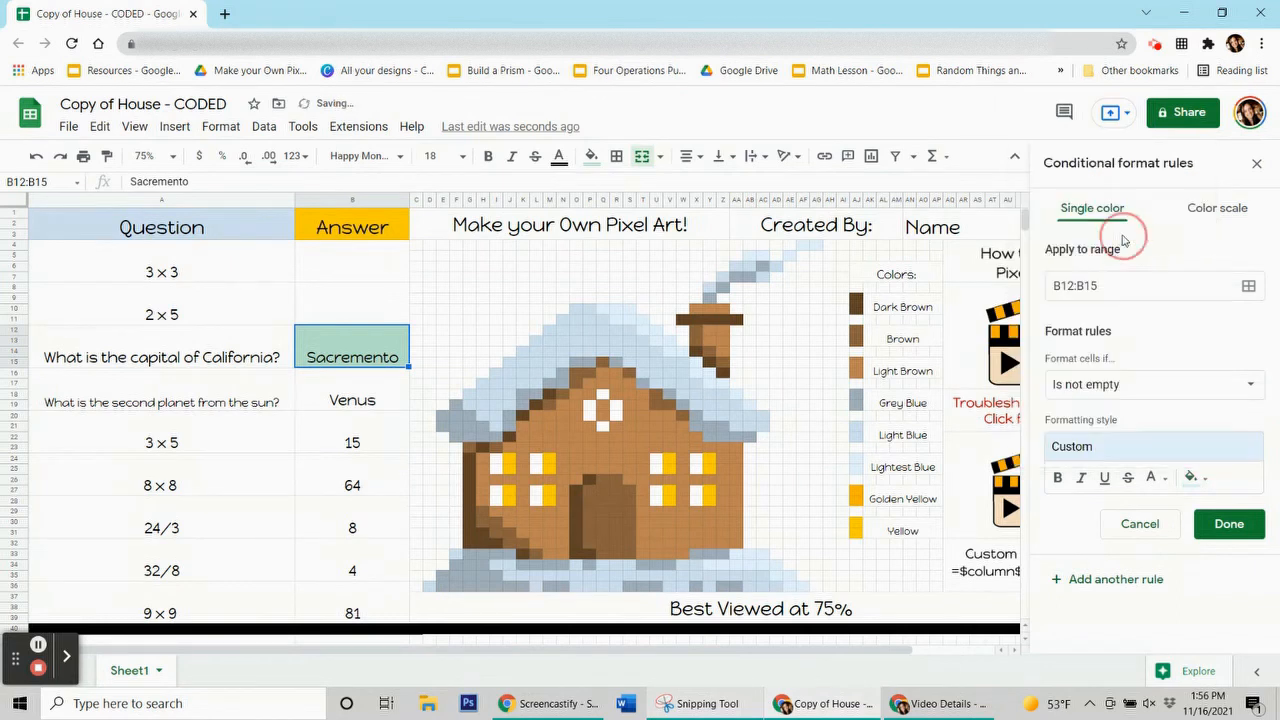
click(1147, 392)
scroll(1147, 392, down, 5)
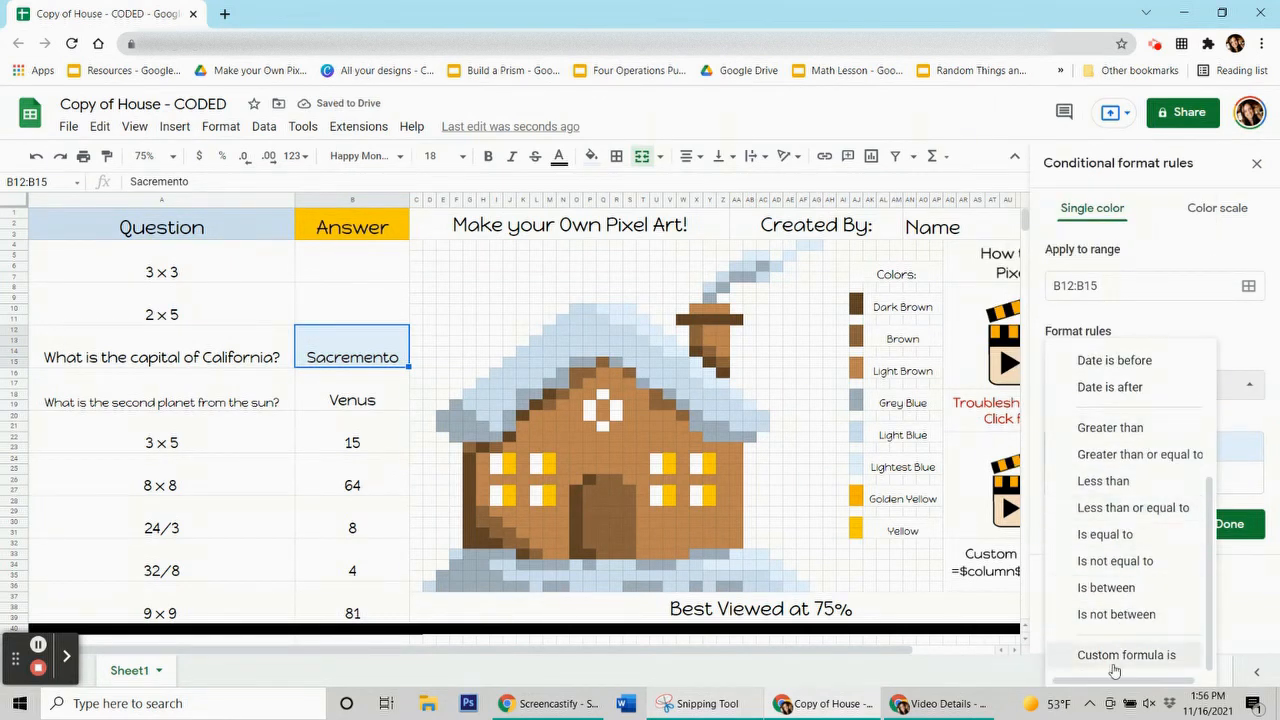
click(1110, 654)
click(1120, 422)
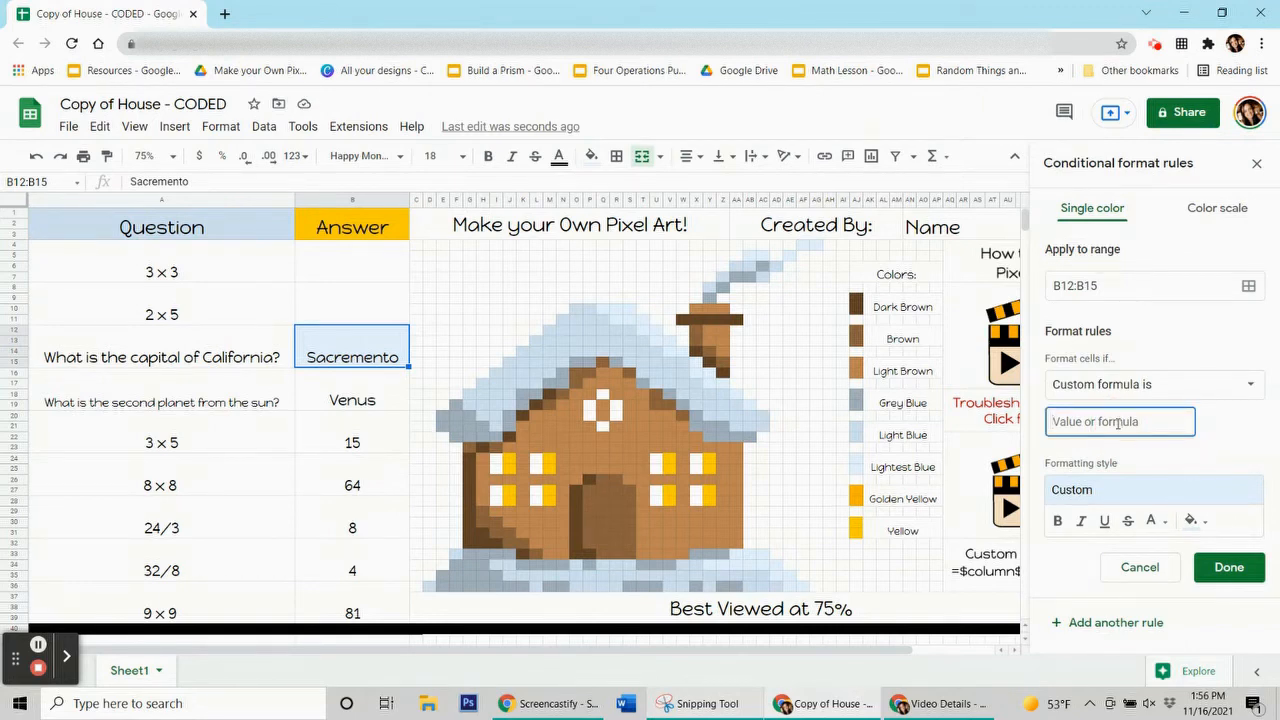
text(=$b$12=Sacremento)
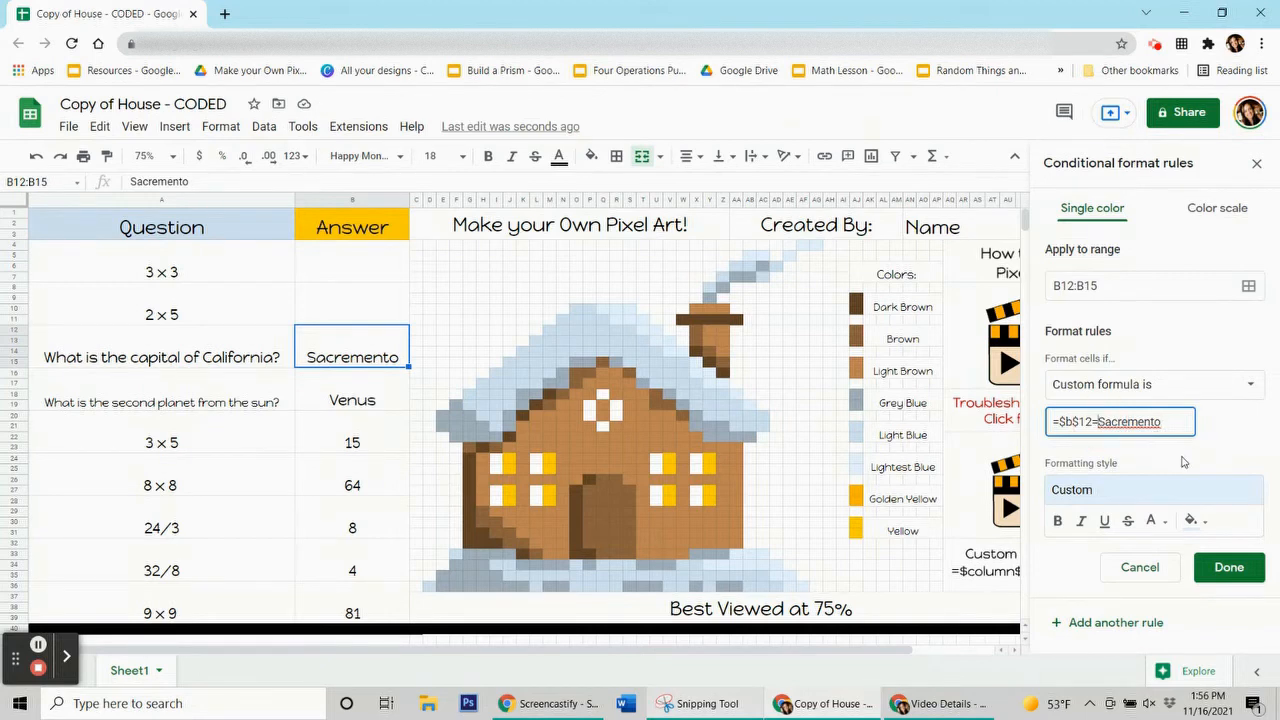
text(")
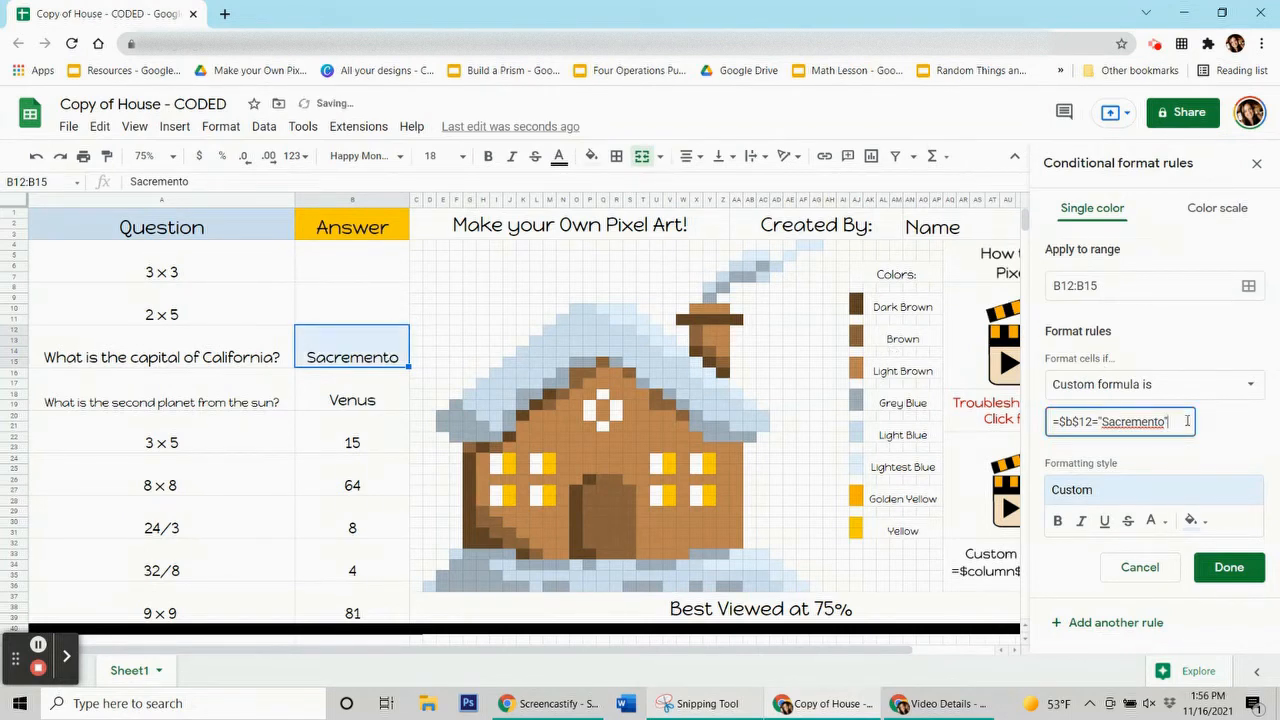
Add snow pixels AA33:AC34 and AF36 and roof pixels Q10:S10 and R11:T11 to the Sacremento rule
click(1249, 286)
drag(710, 300, 280, 302)
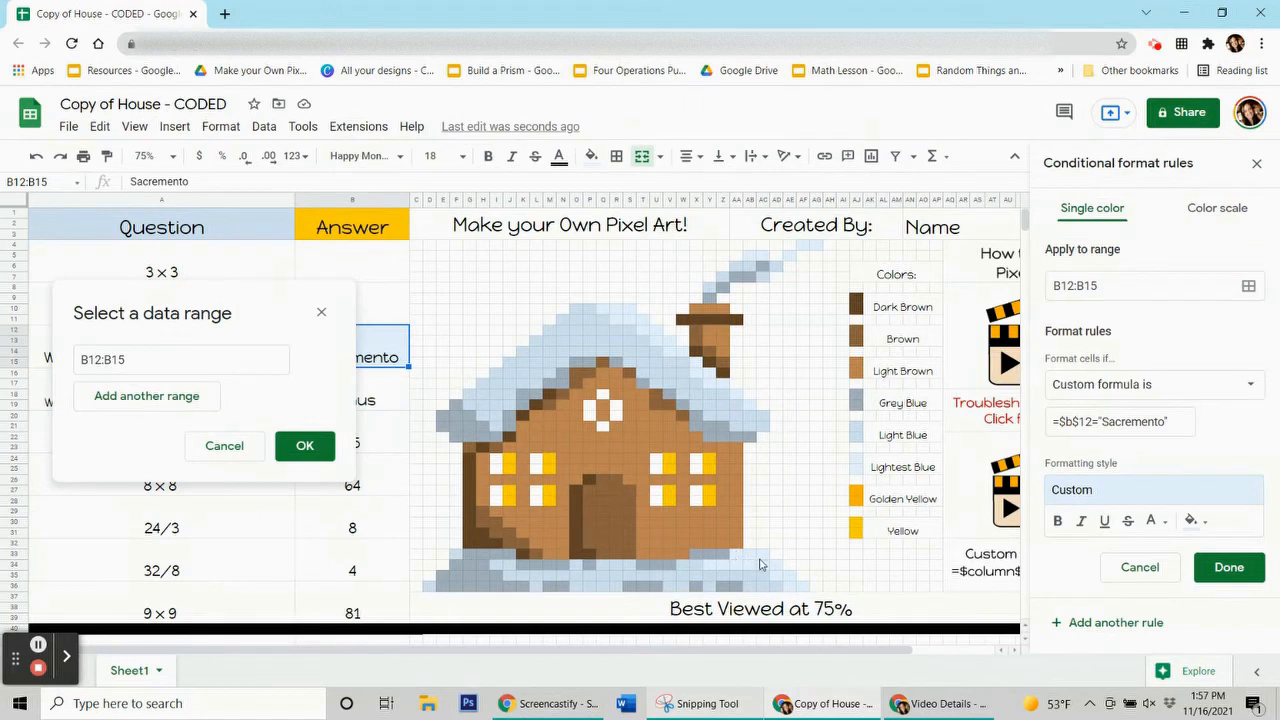
drag(736, 554, 792, 586)
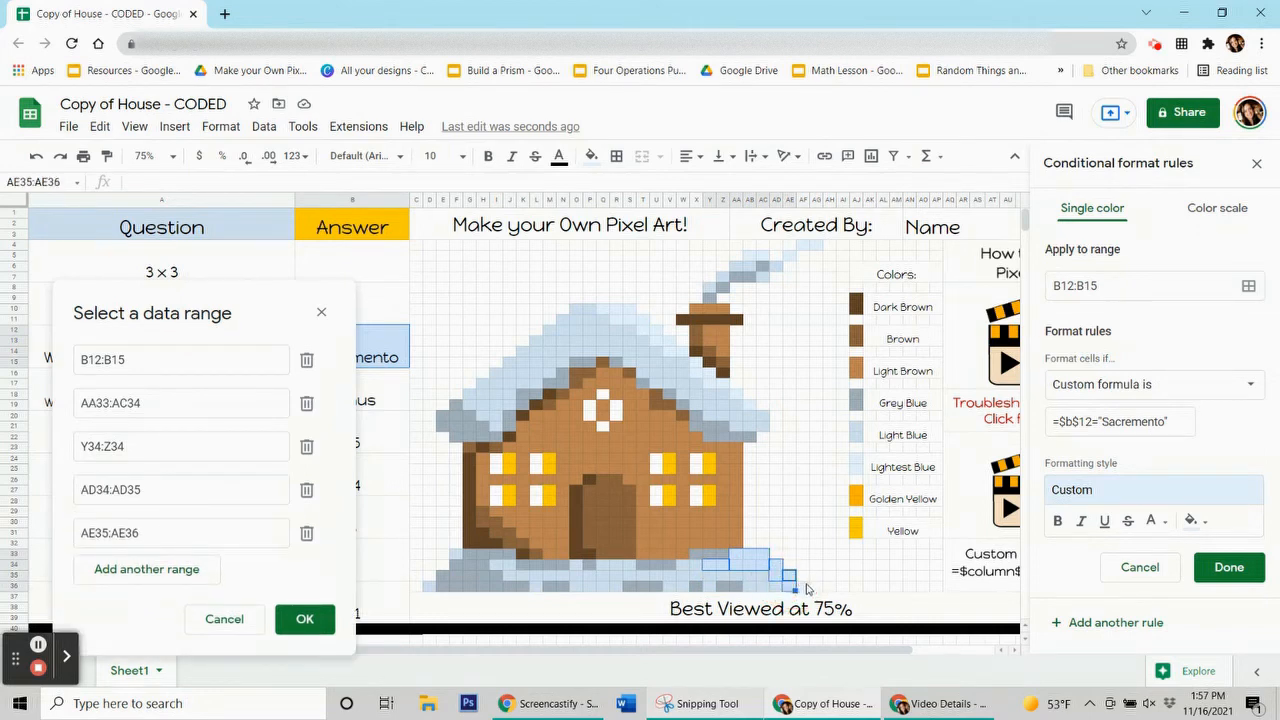
click(805, 588)
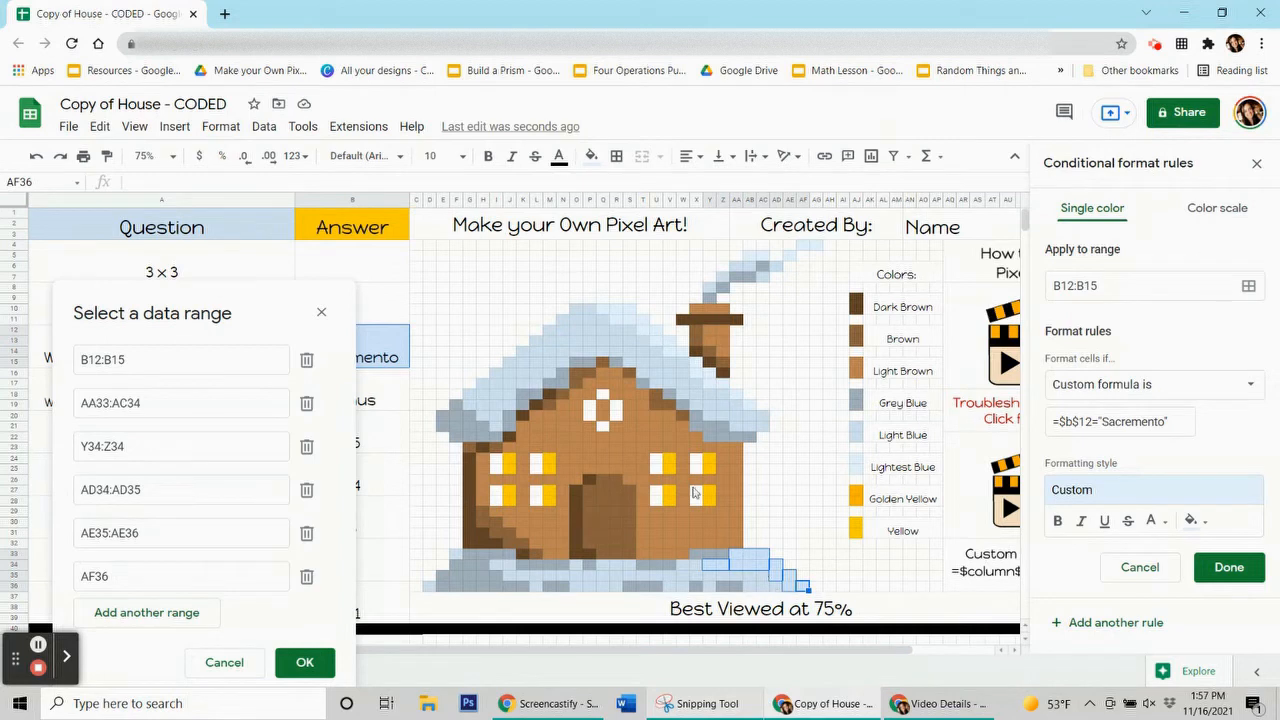
drag(603, 309, 629, 309)
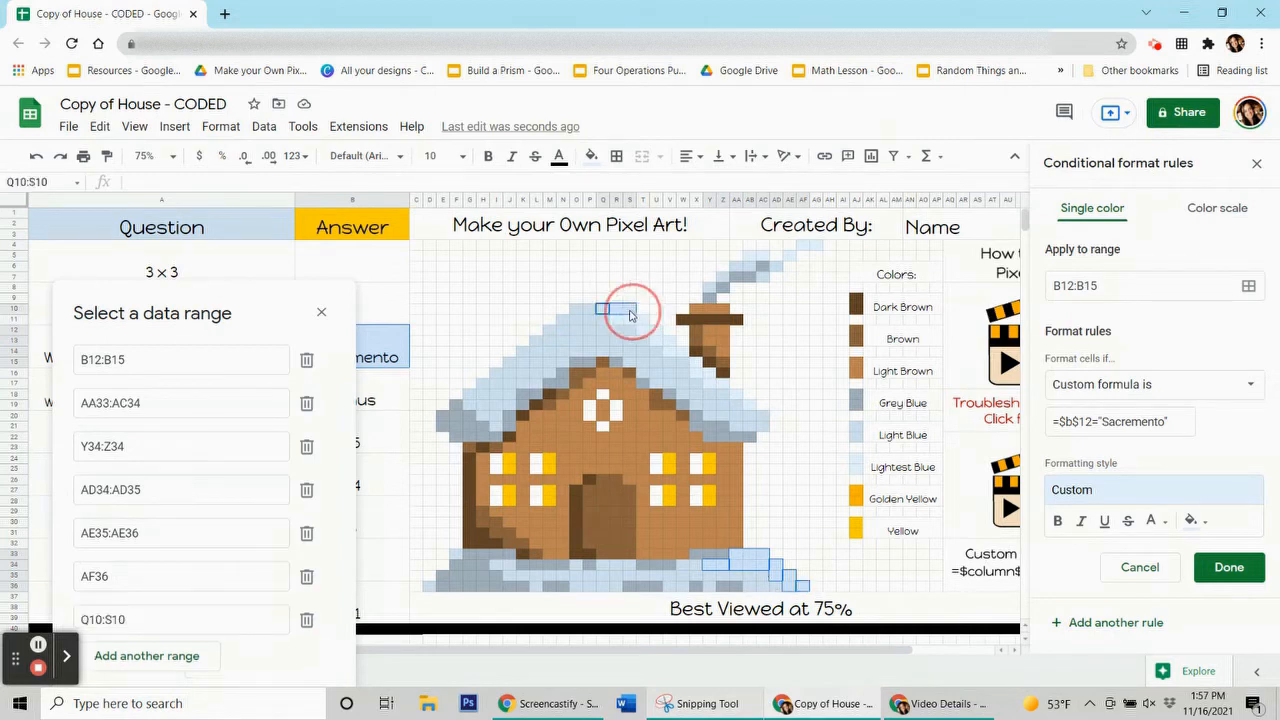
drag(621, 319, 720, 386)
Add pixels Z17, AA18, AB19, AF4:AG4, AE5 and AB5:AC5, then save the Sacremento rule
click(725, 384)
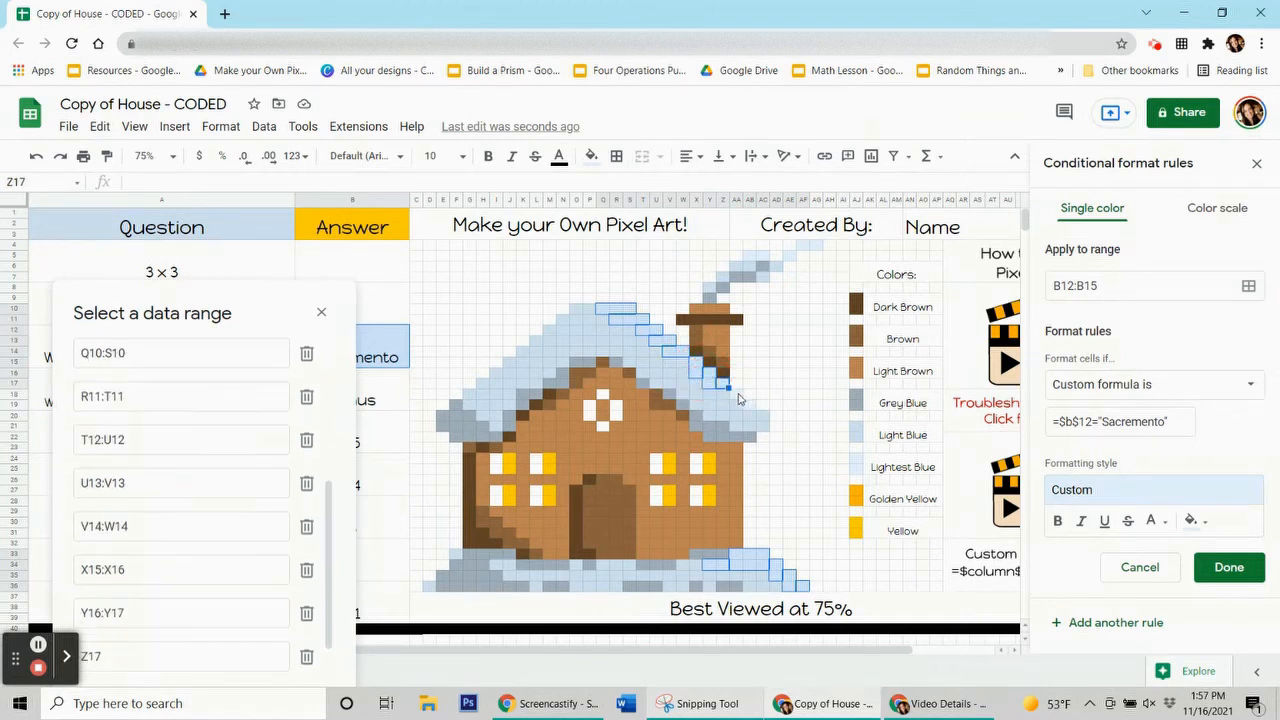
click(737, 396)
click(751, 405)
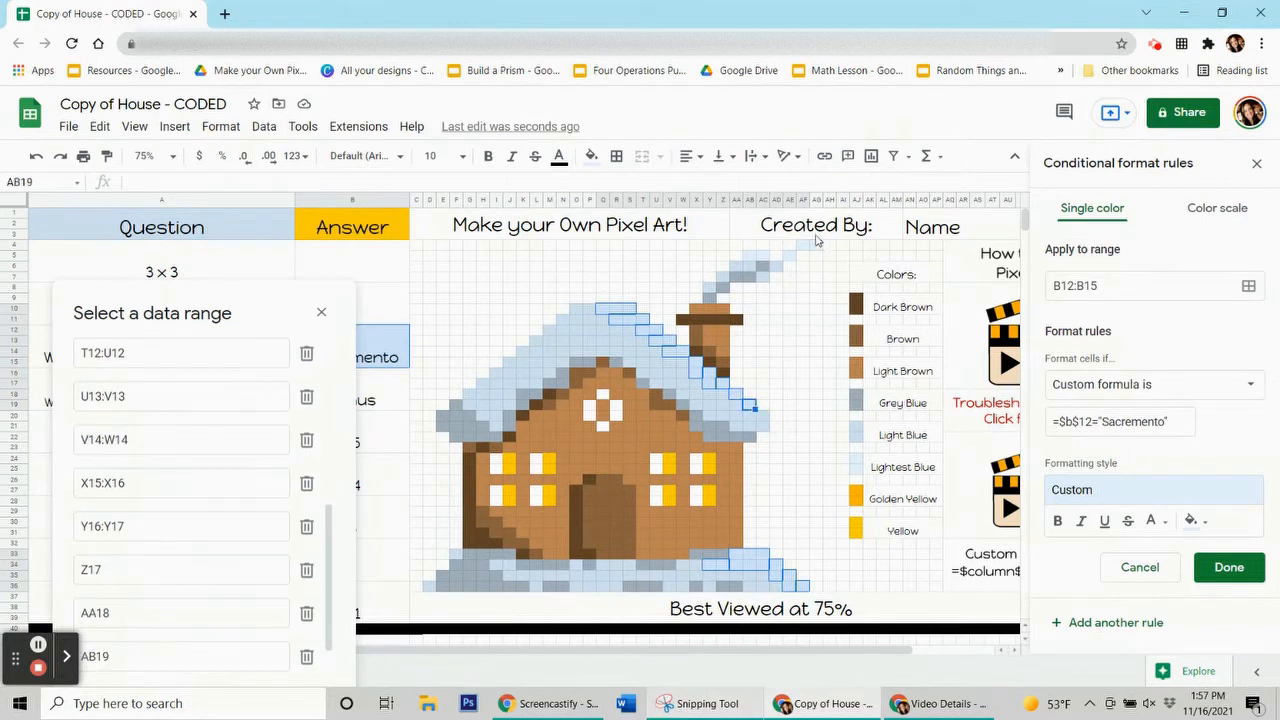
drag(813, 249, 802, 247)
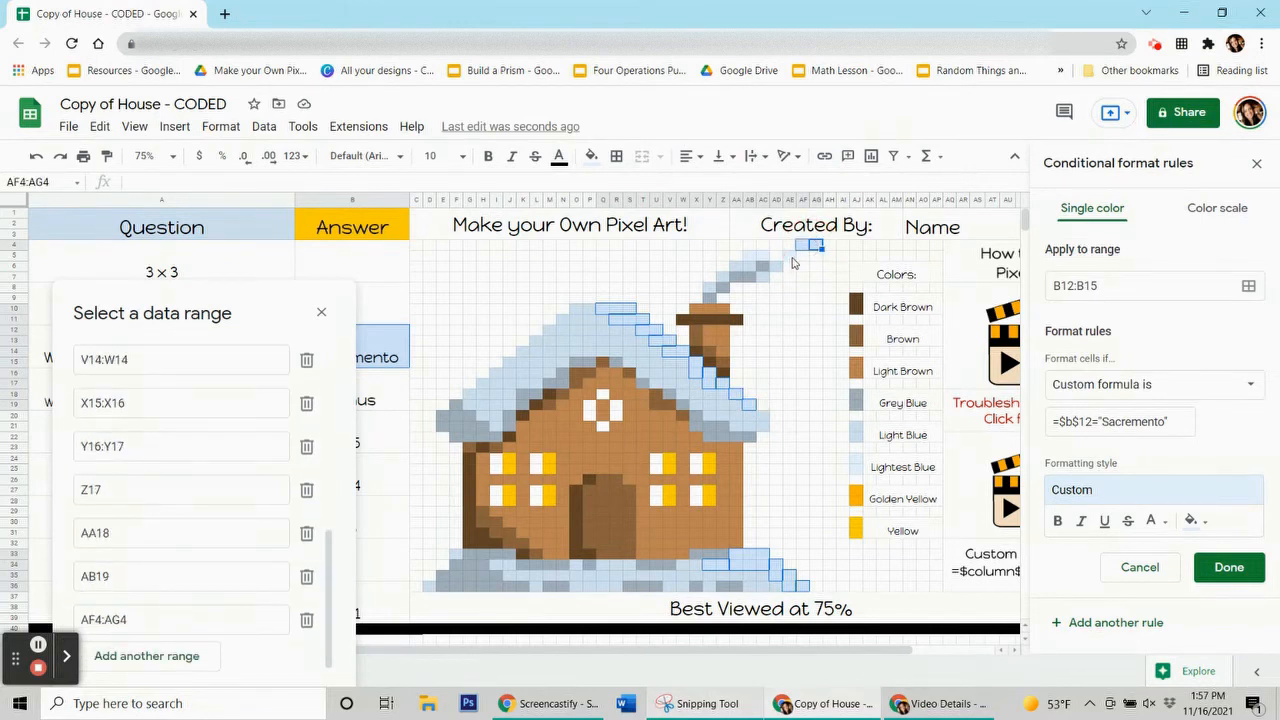
click(790, 256)
drag(762, 259, 749, 256)
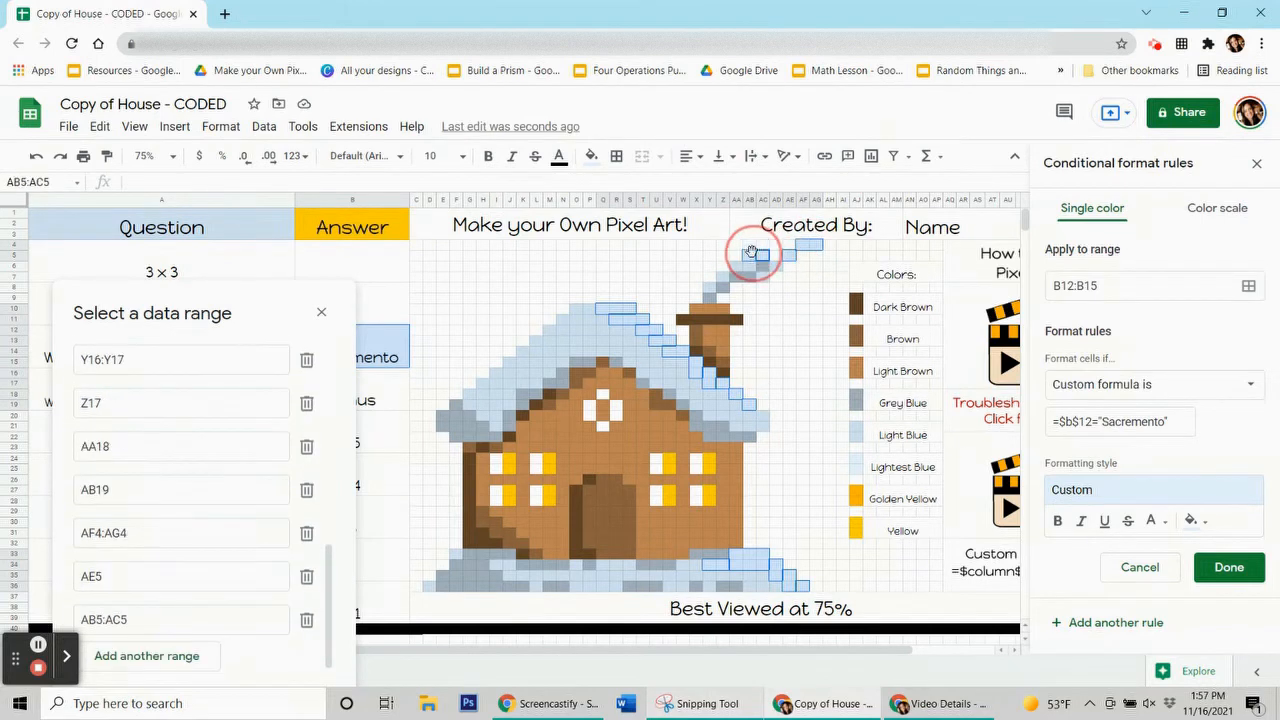
drag(241, 316, 255, 150)
click(322, 542)
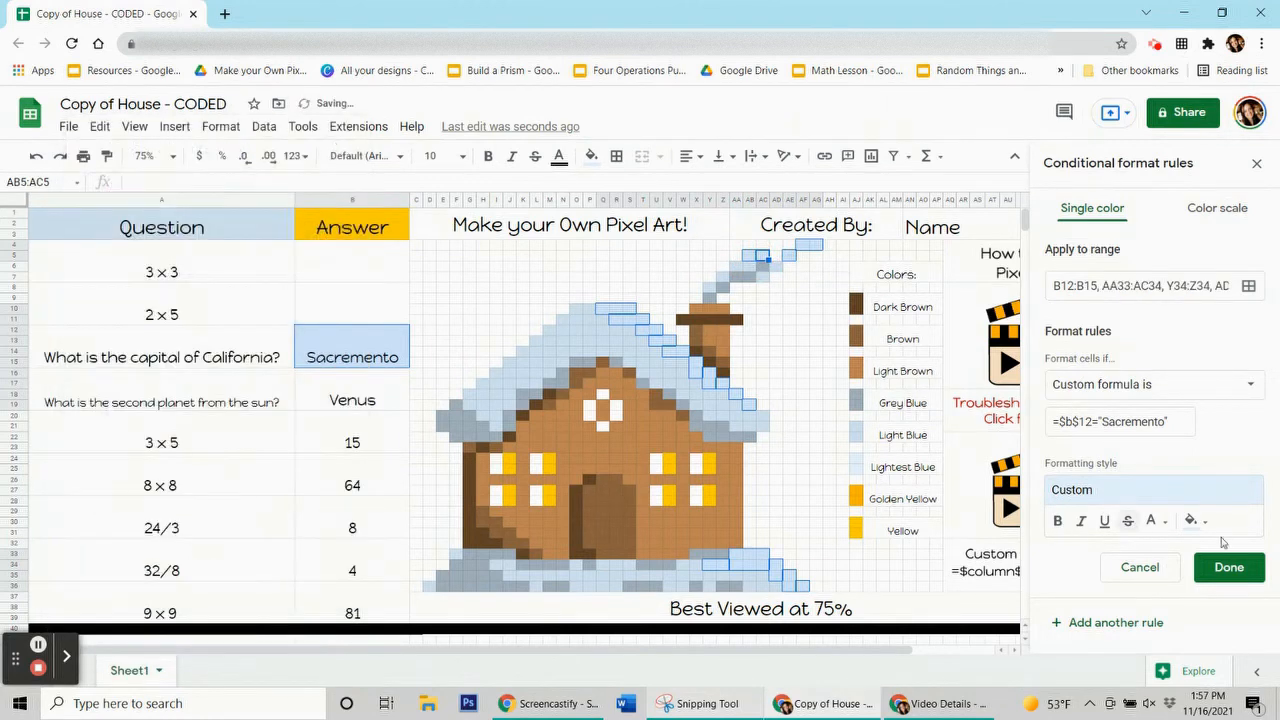
click(1229, 567)
click(594, 156)
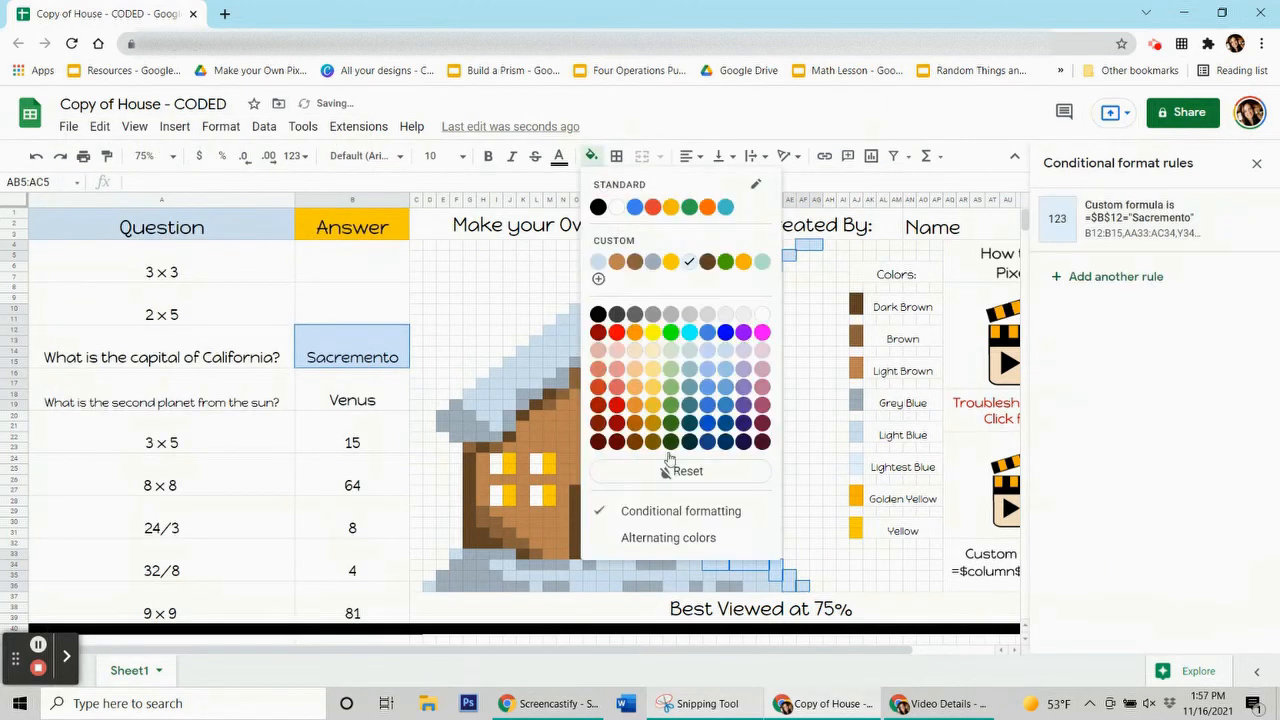
click(666, 474)
Delete the Sacremento answer in B12 to test the light-blue rule
click(490, 318)
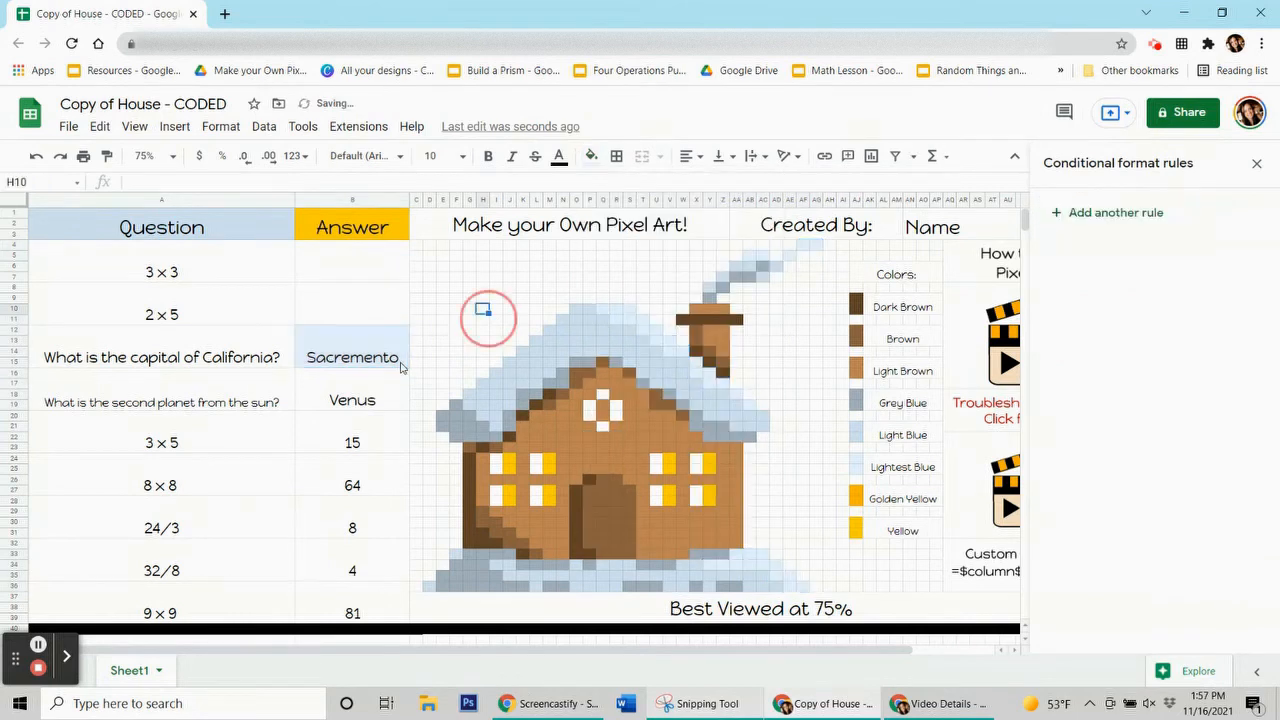
click(381, 355)
key(Delete)
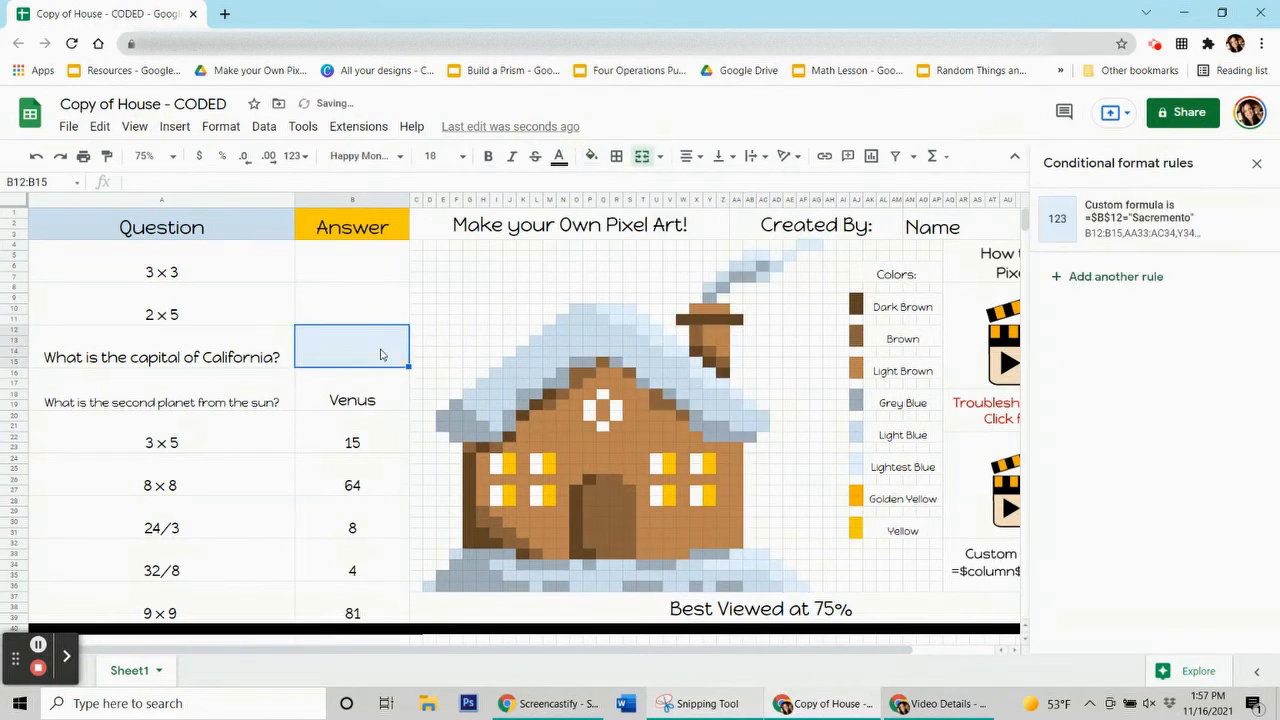
click(349, 400)
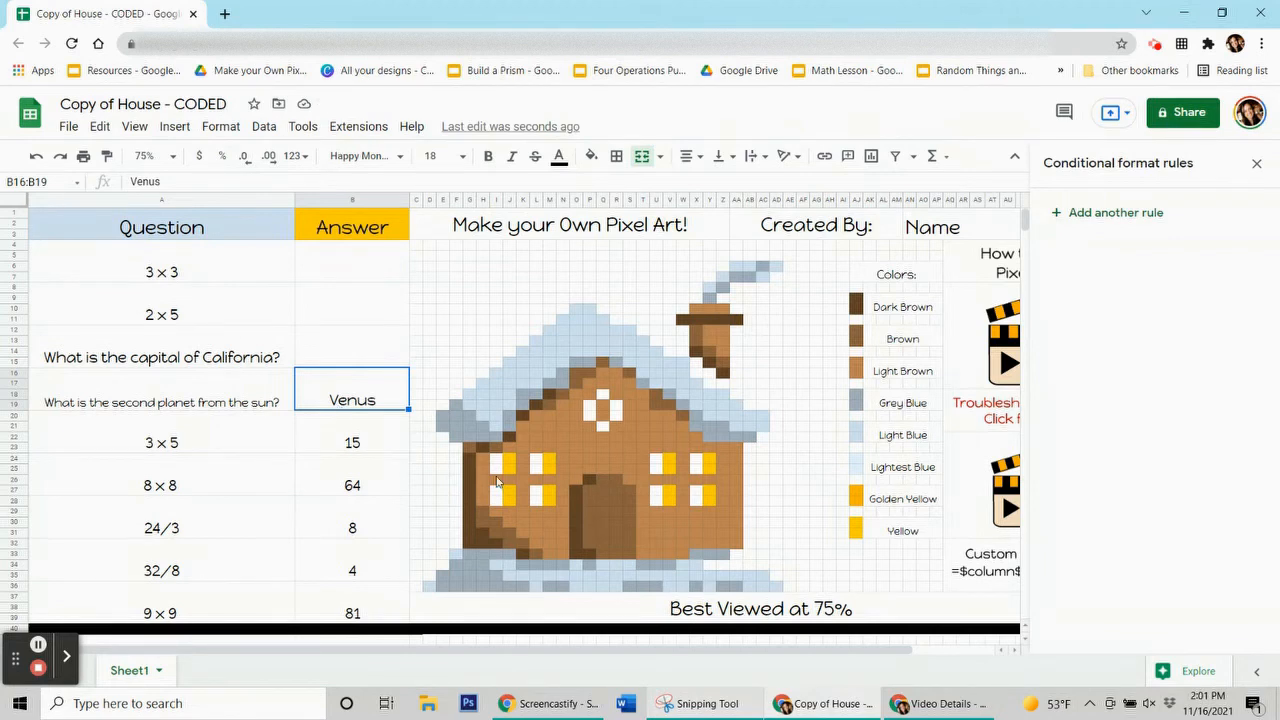
Check the fill colours of chimney, lower wall and door-frame pixels, then select the Venus answer B16
click(683, 320)
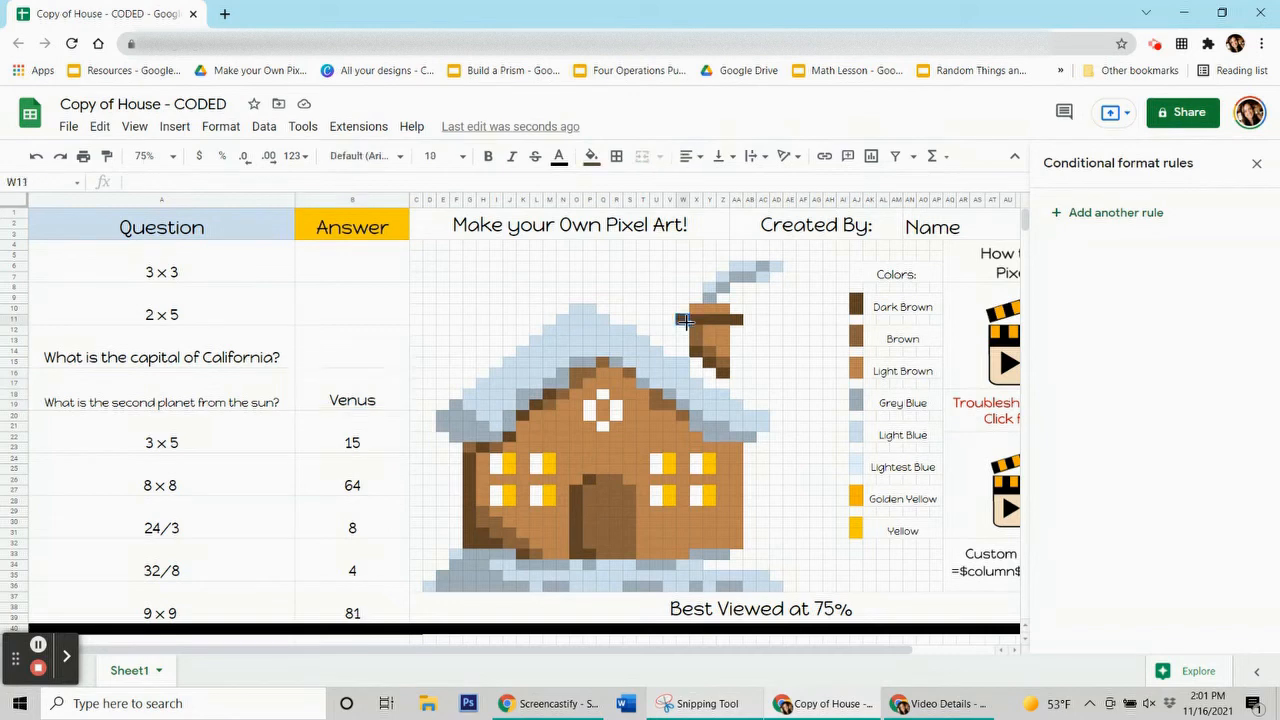
click(591, 157)
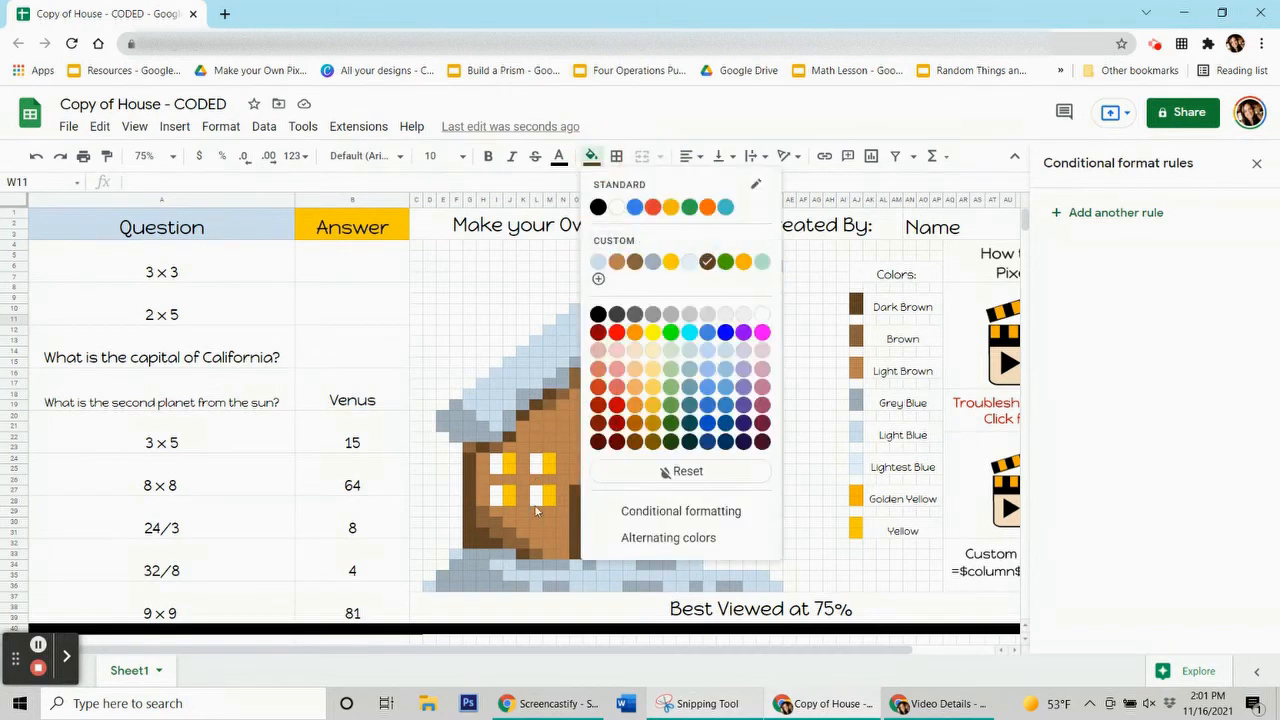
click(483, 545)
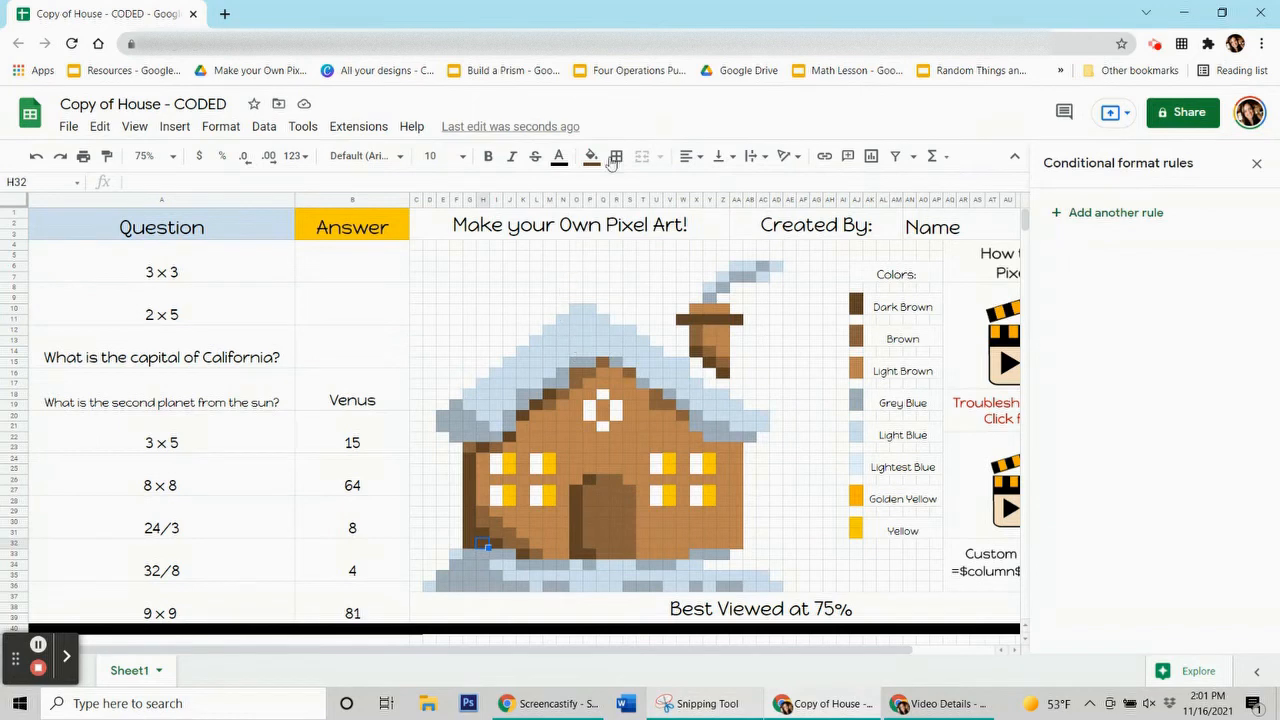
click(591, 157)
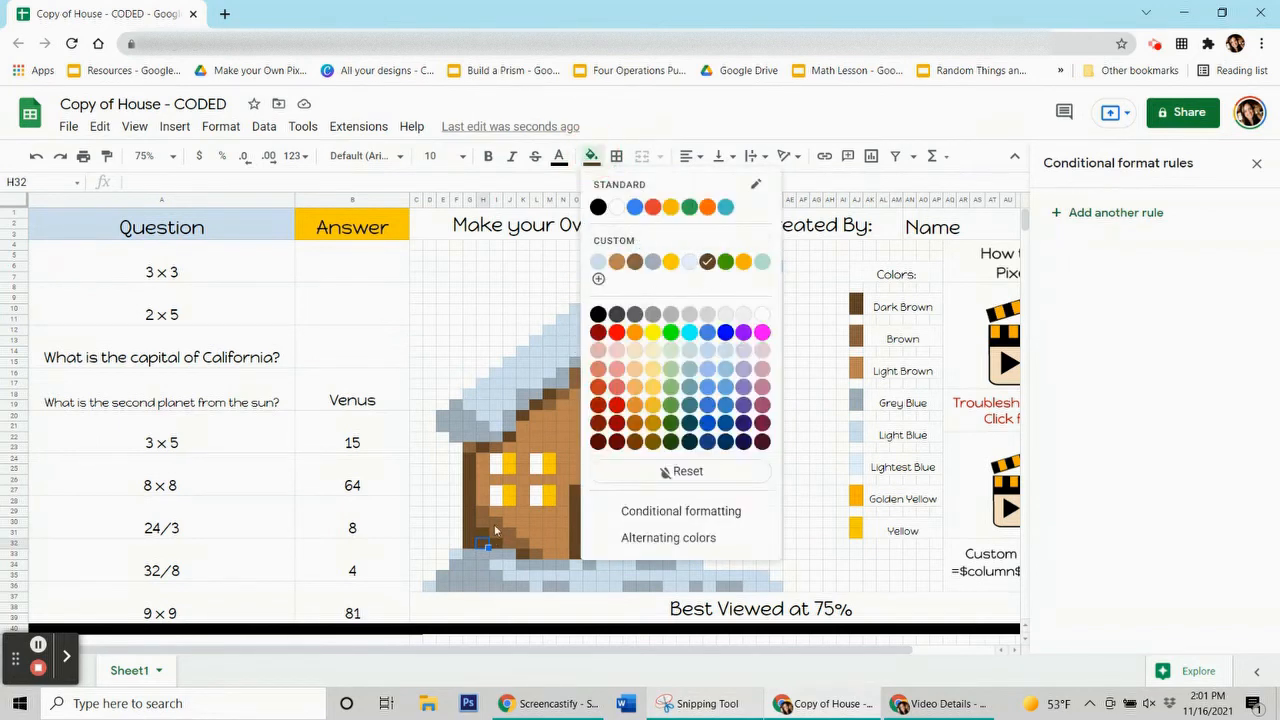
click(510, 523)
click(572, 492)
click(592, 157)
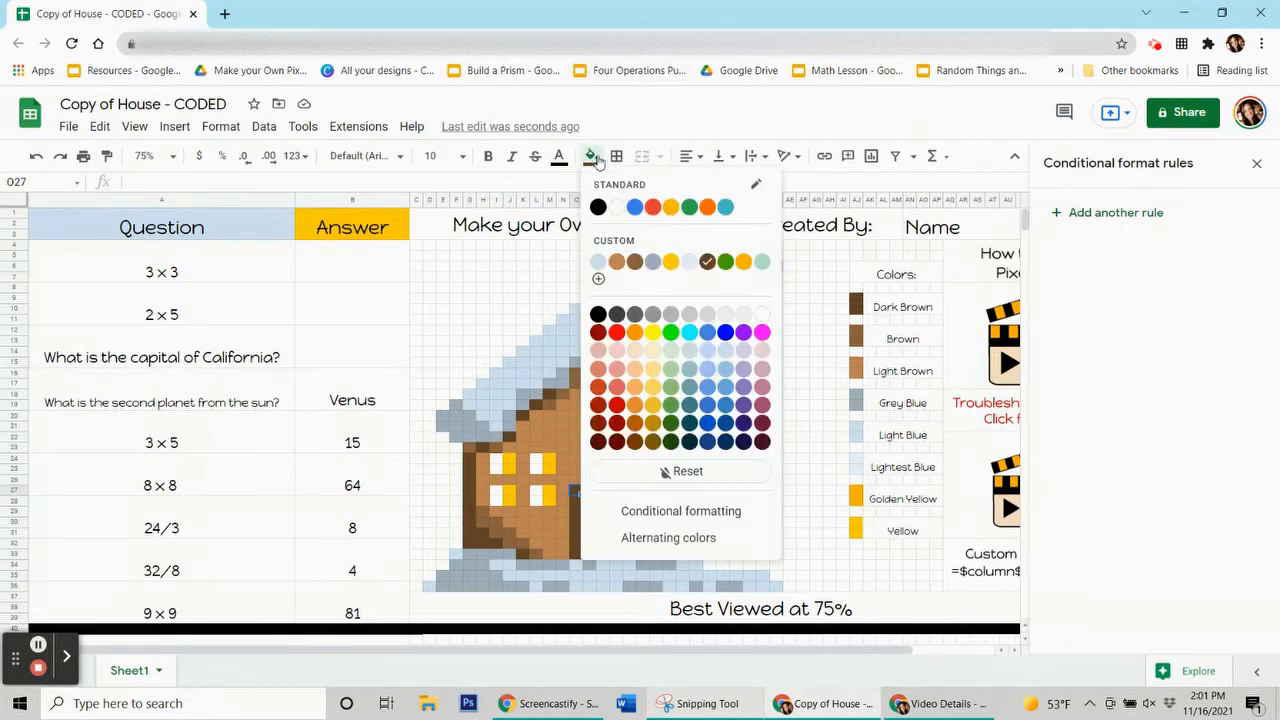
click(343, 408)
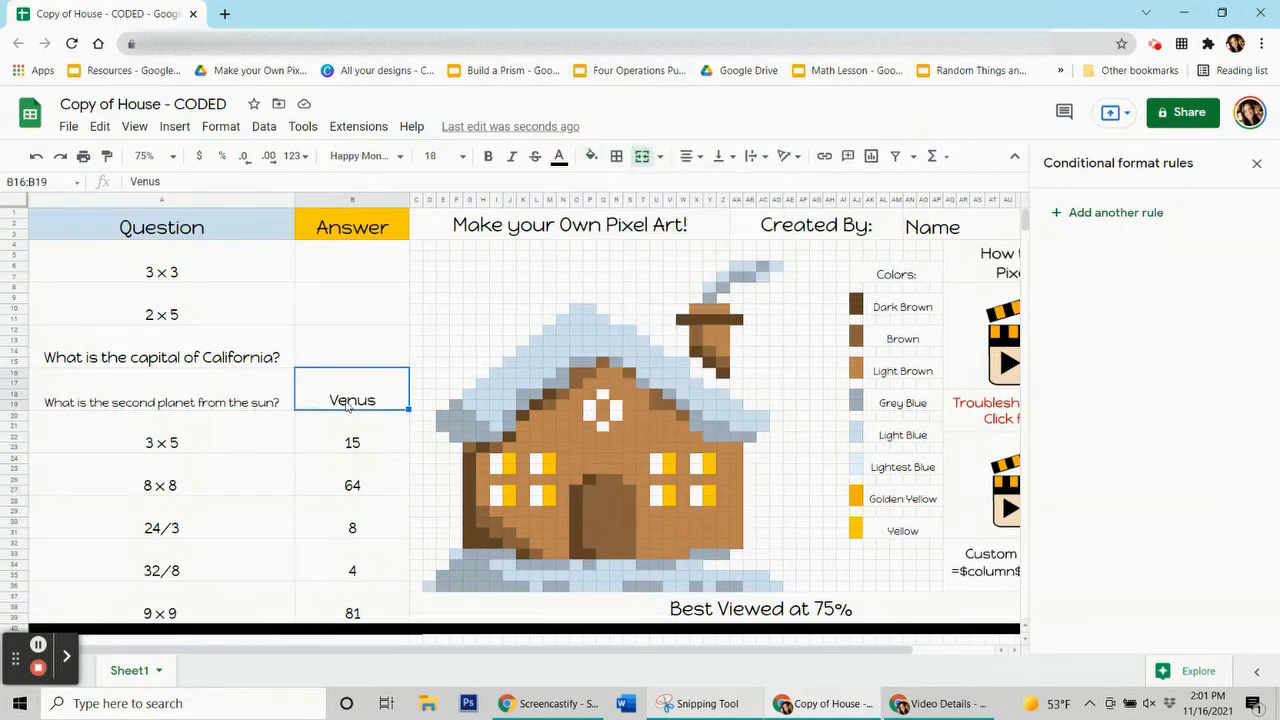
Start a dark-brown rule with a custom formula condition for the Venus answer
click(1095, 214)
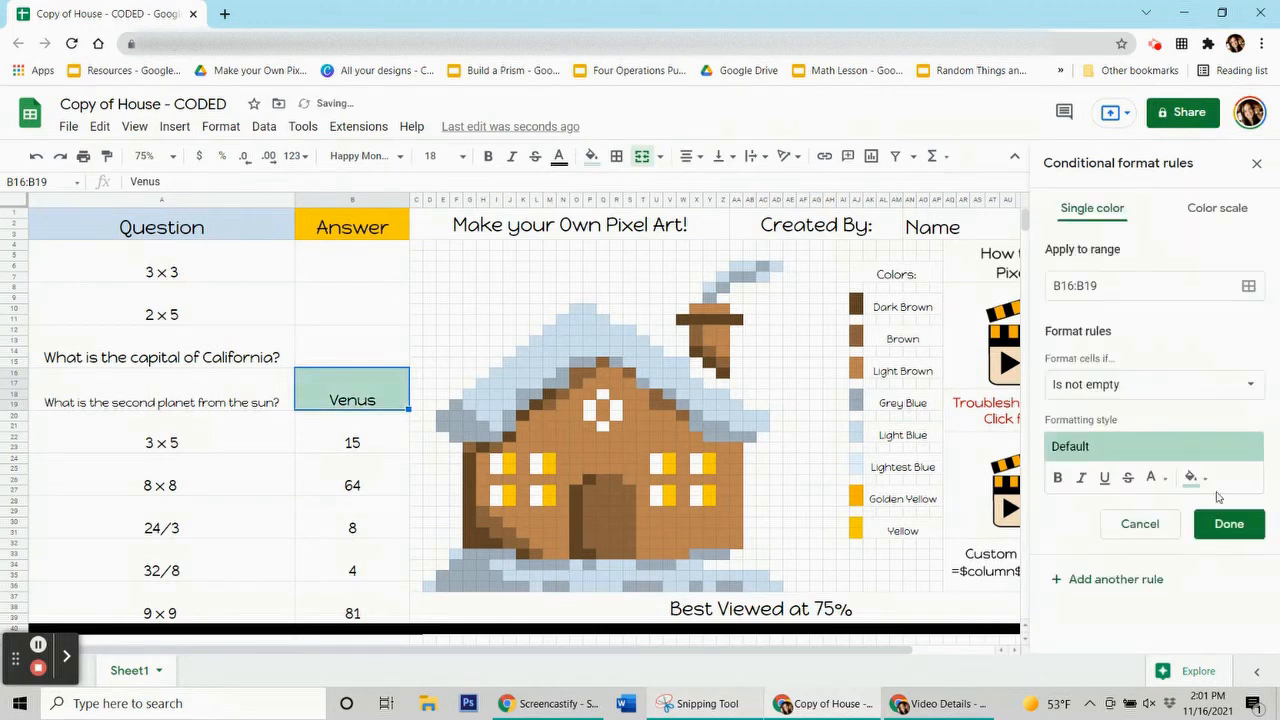
click(1201, 480)
click(1138, 236)
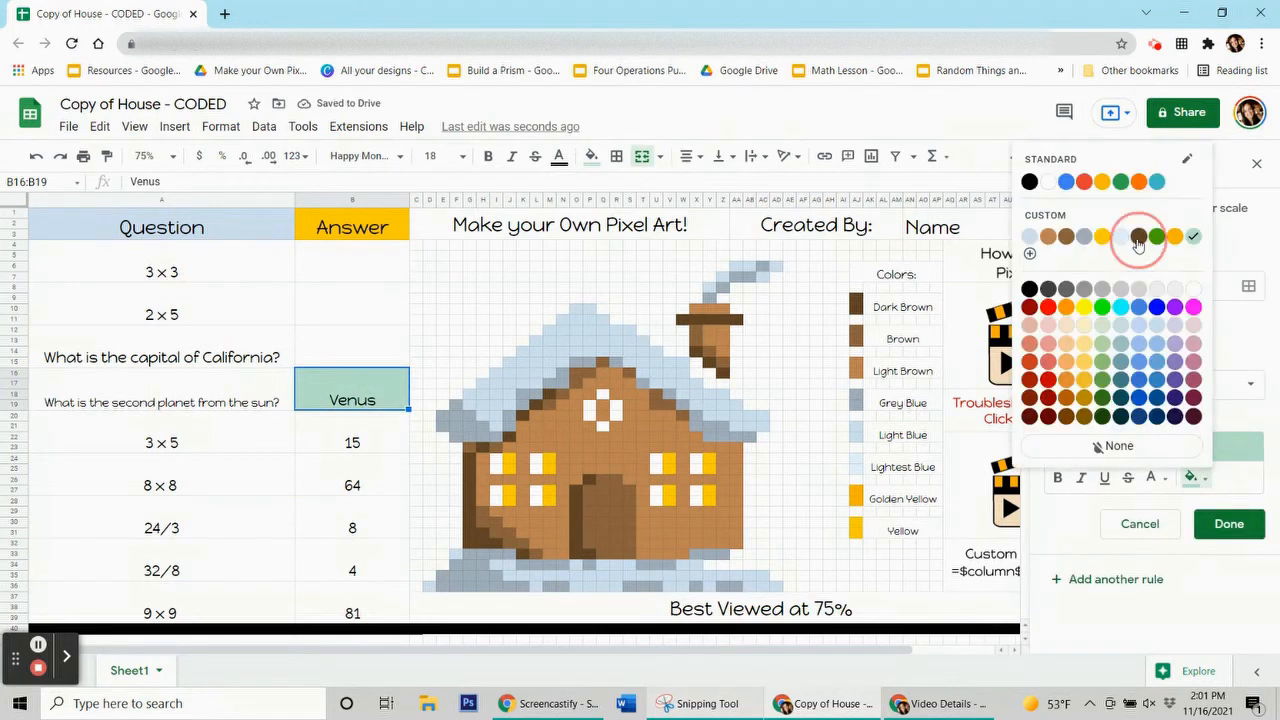
click(1102, 386)
scroll(1130, 560, down, 3)
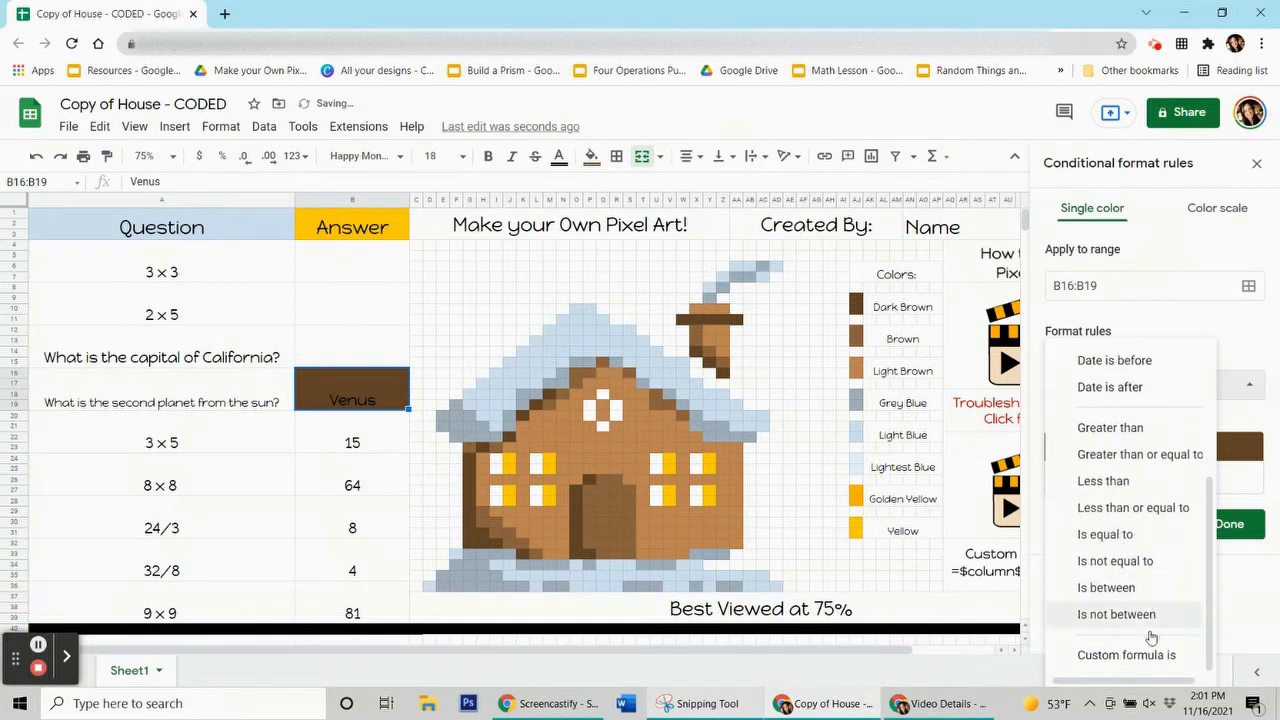
click(1150, 656)
click(1090, 423)
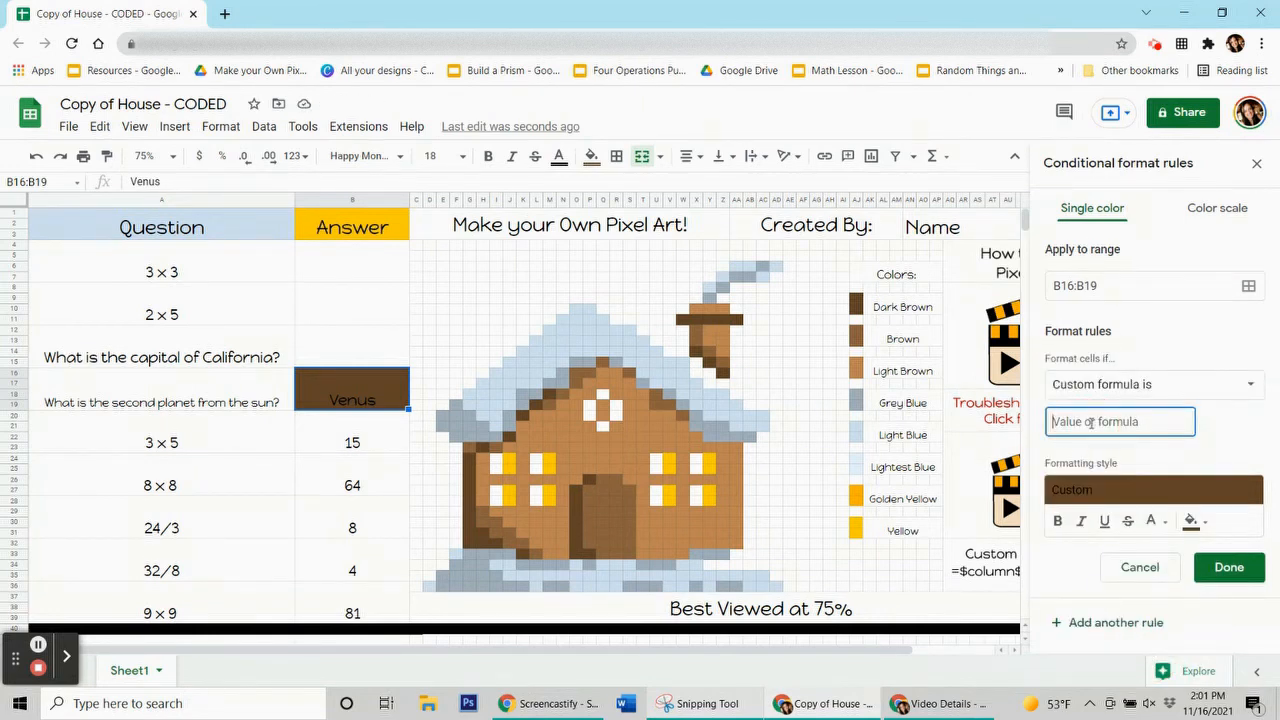
text(=$b$16="Venus)
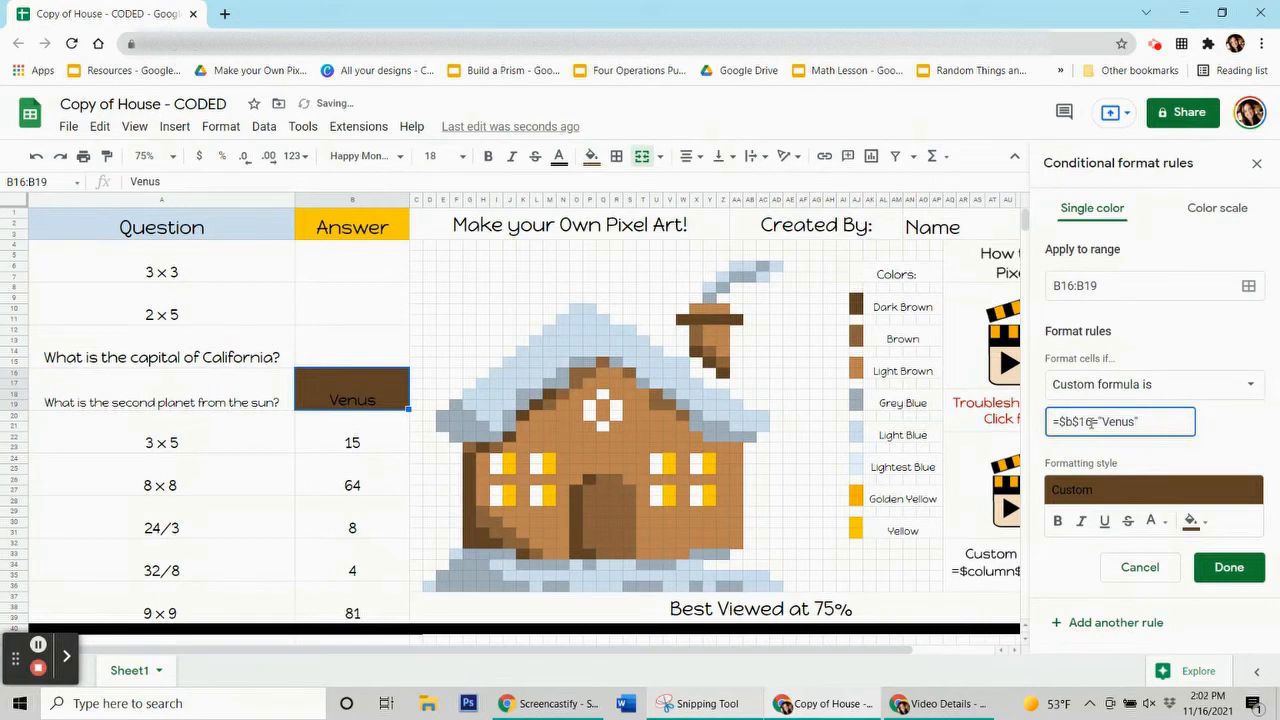
Add outline pixels G24:G32, I32, K33, H23, J22, K20, L19 and M18 to the rule
click(1249, 286)
drag(667, 304, 237, 132)
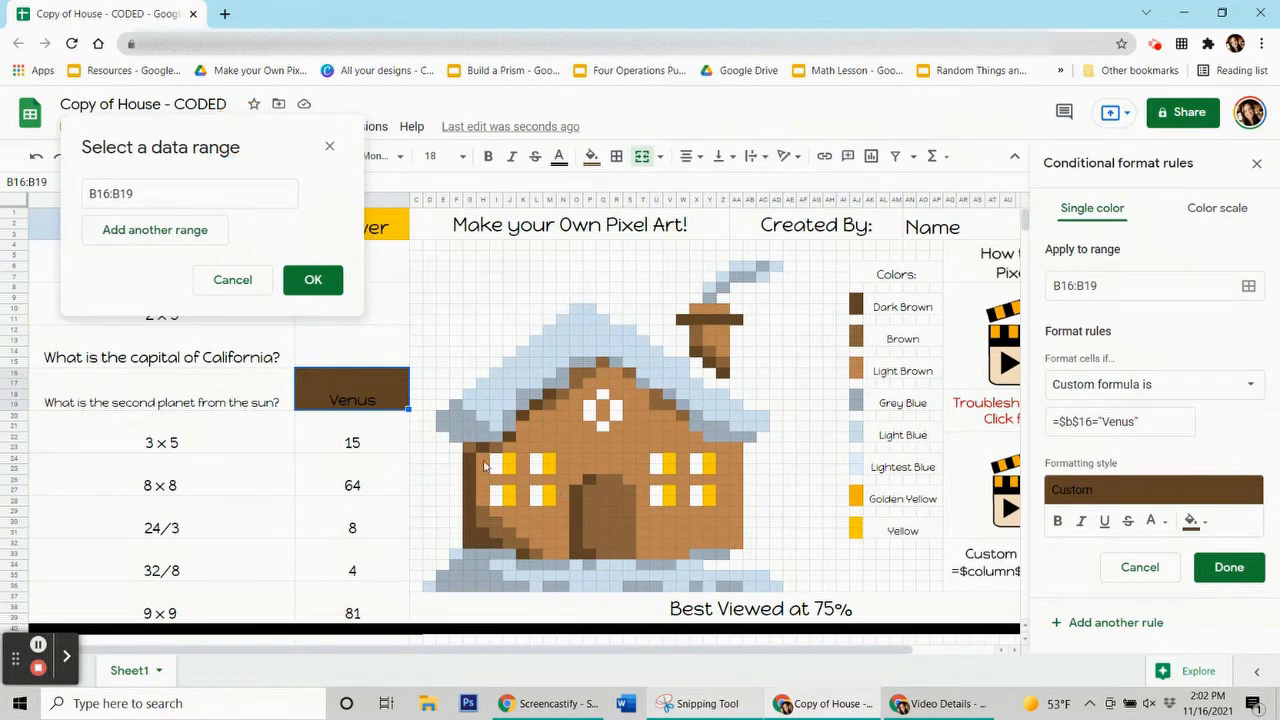
drag(469, 457, 486, 532)
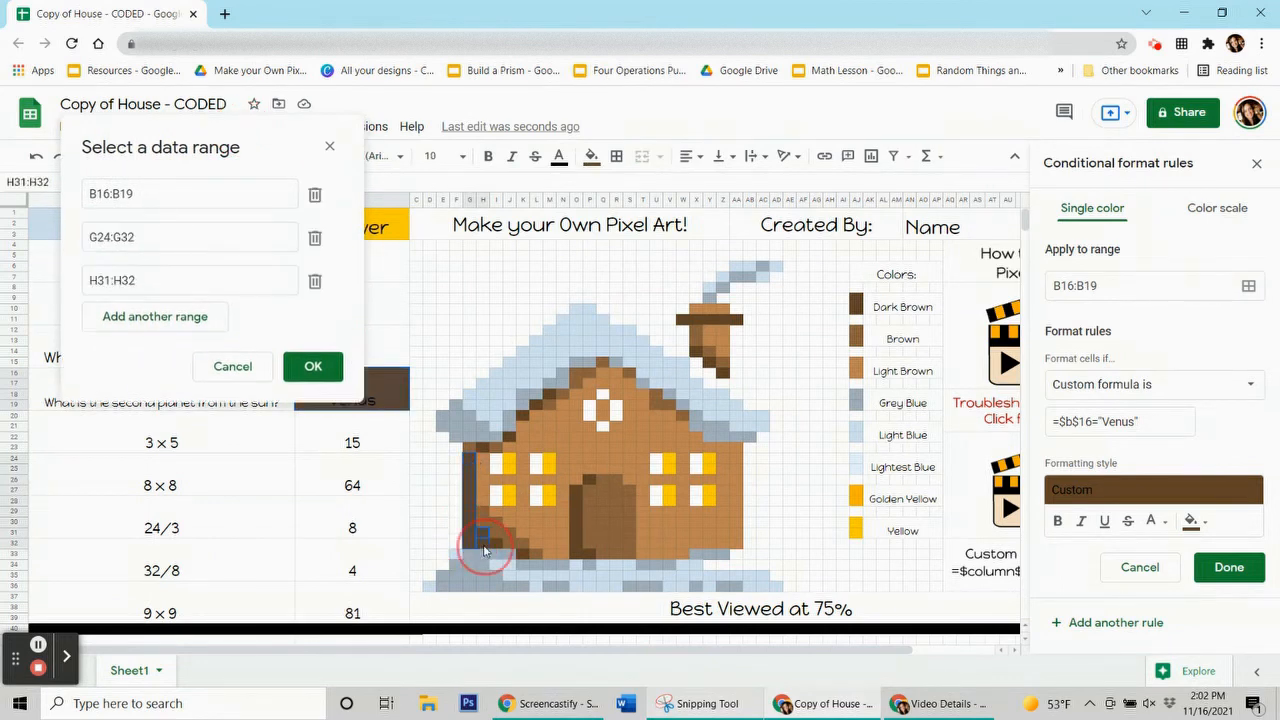
click(495, 545)
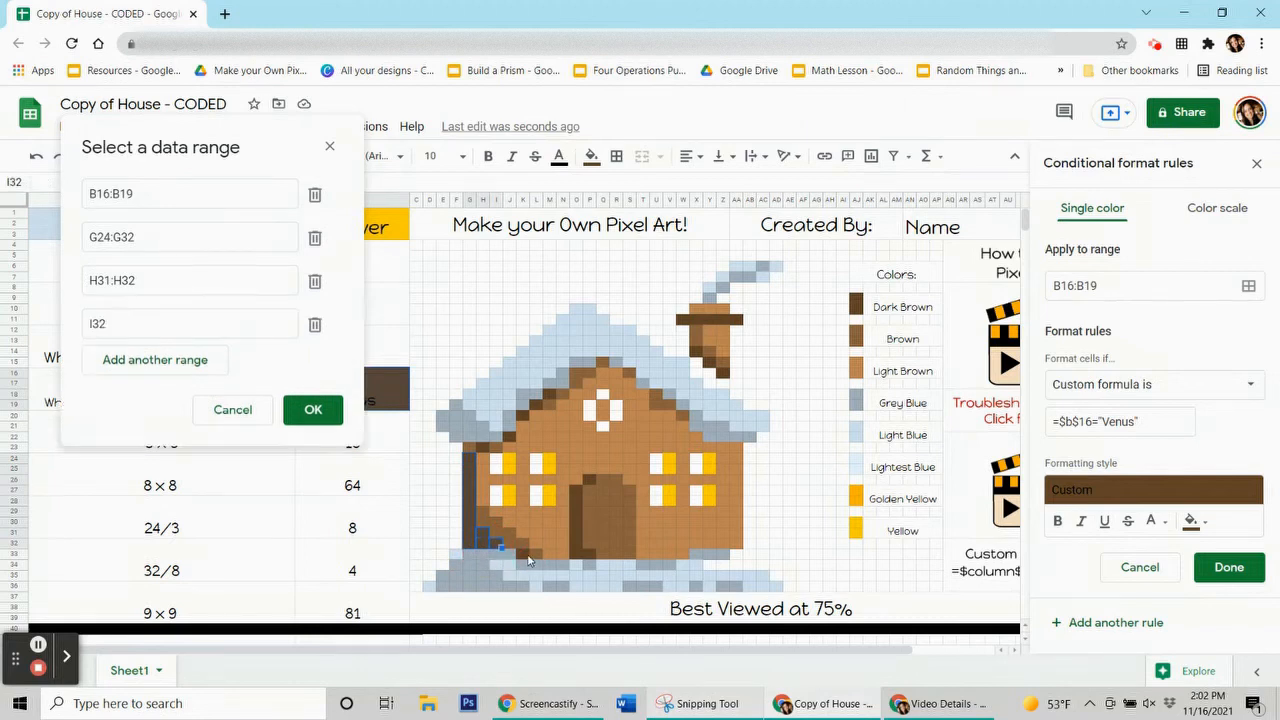
click(524, 557)
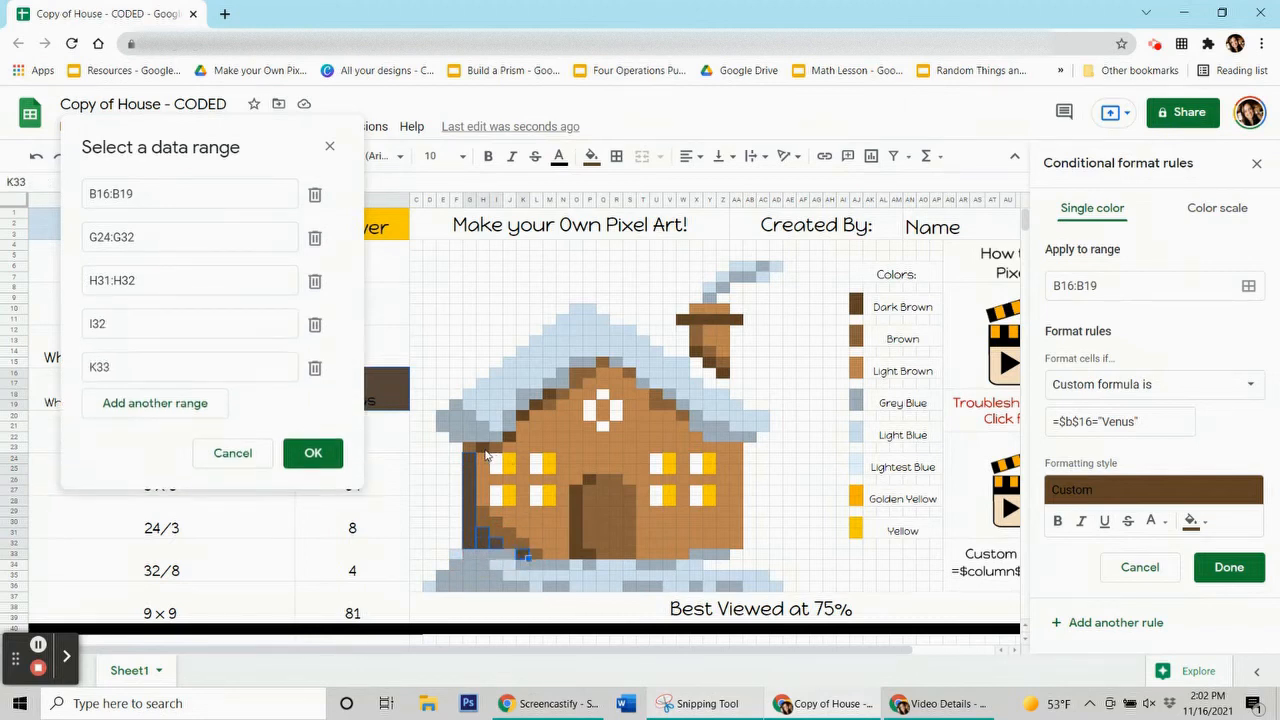
click(490, 451)
click(513, 438)
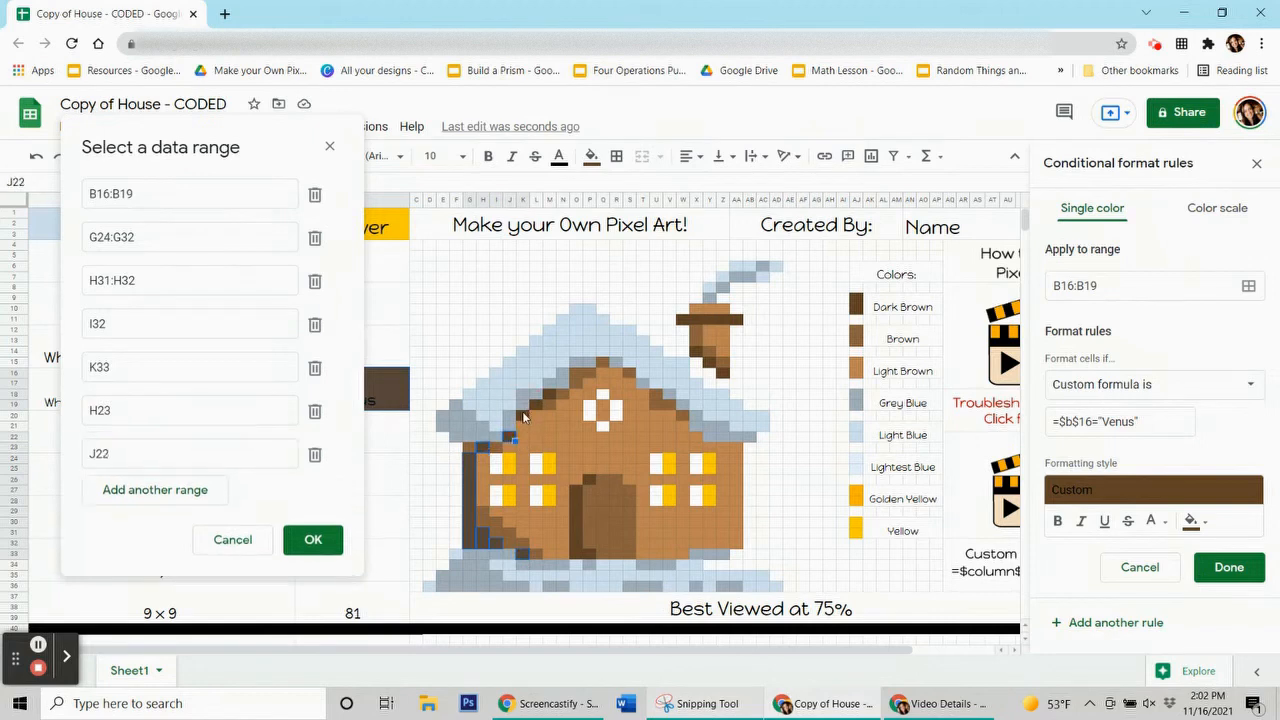
click(529, 410)
click(541, 400)
click(552, 391)
Add door pixels P26 and O27:O33 plus chimney W11:AA11, X14, Y15, Z16, then save the rule
click(590, 479)
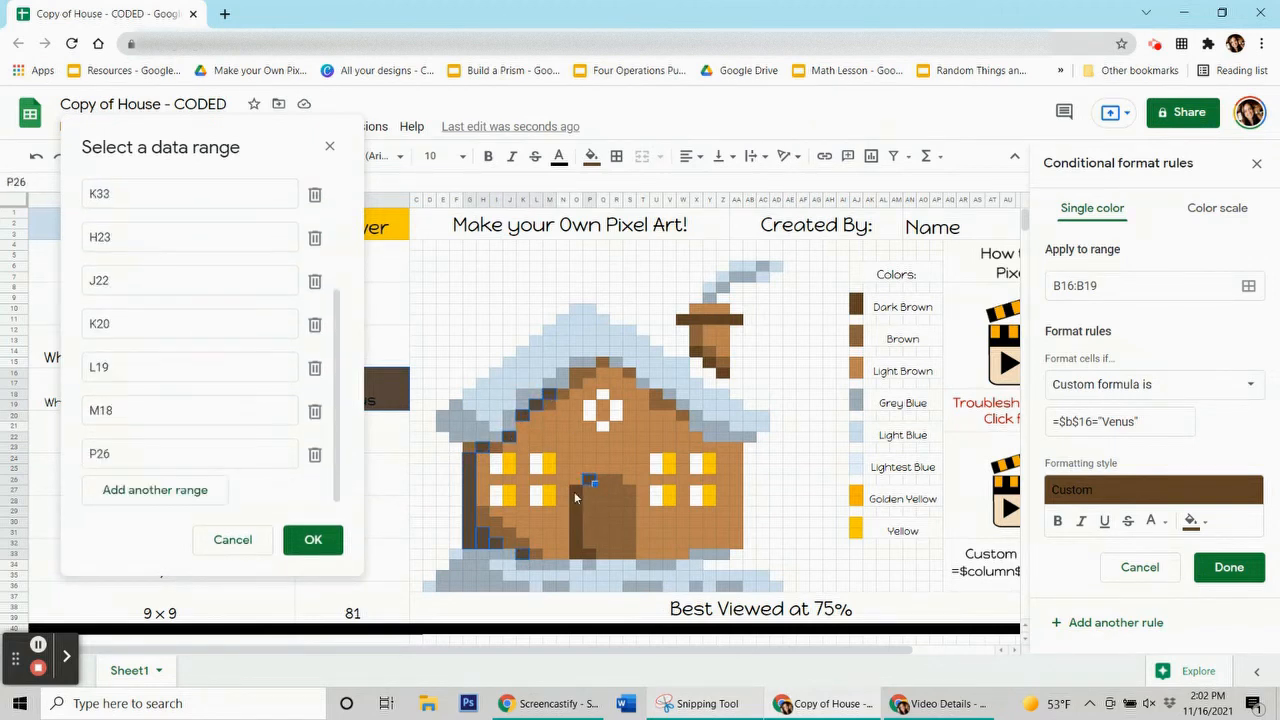
drag(578, 492, 588, 562)
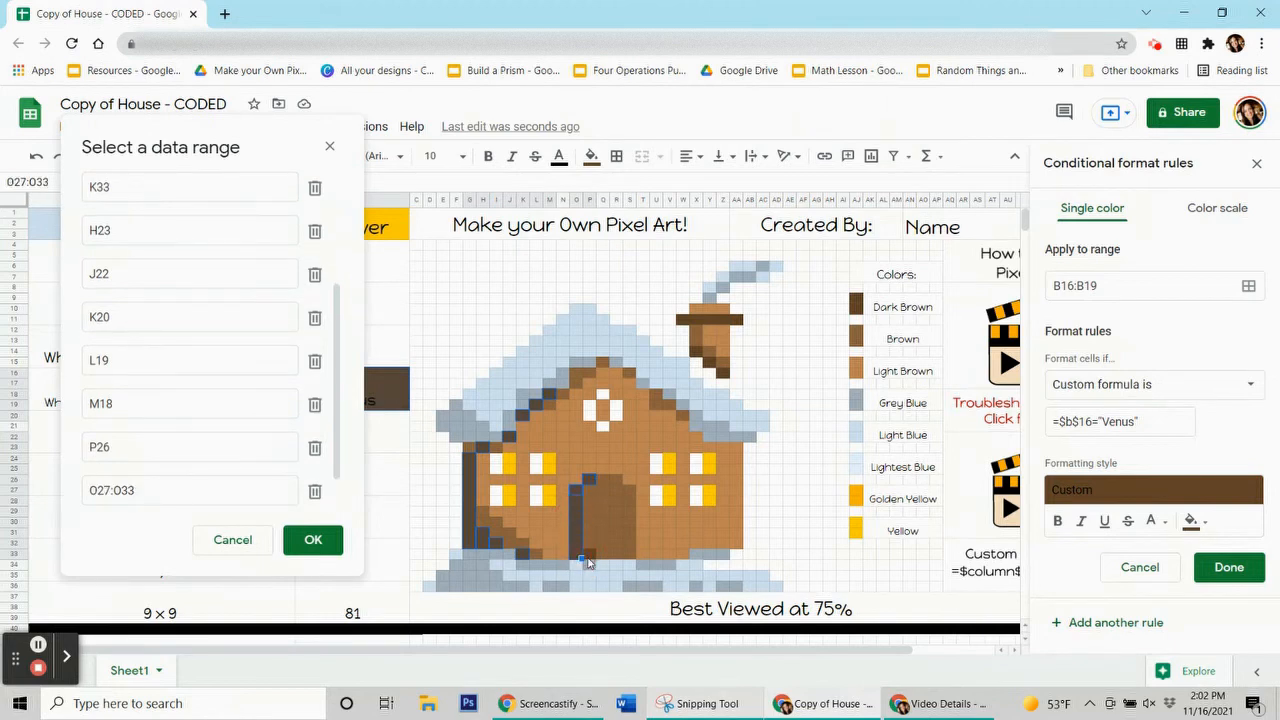
drag(689, 321, 742, 321)
click(701, 356)
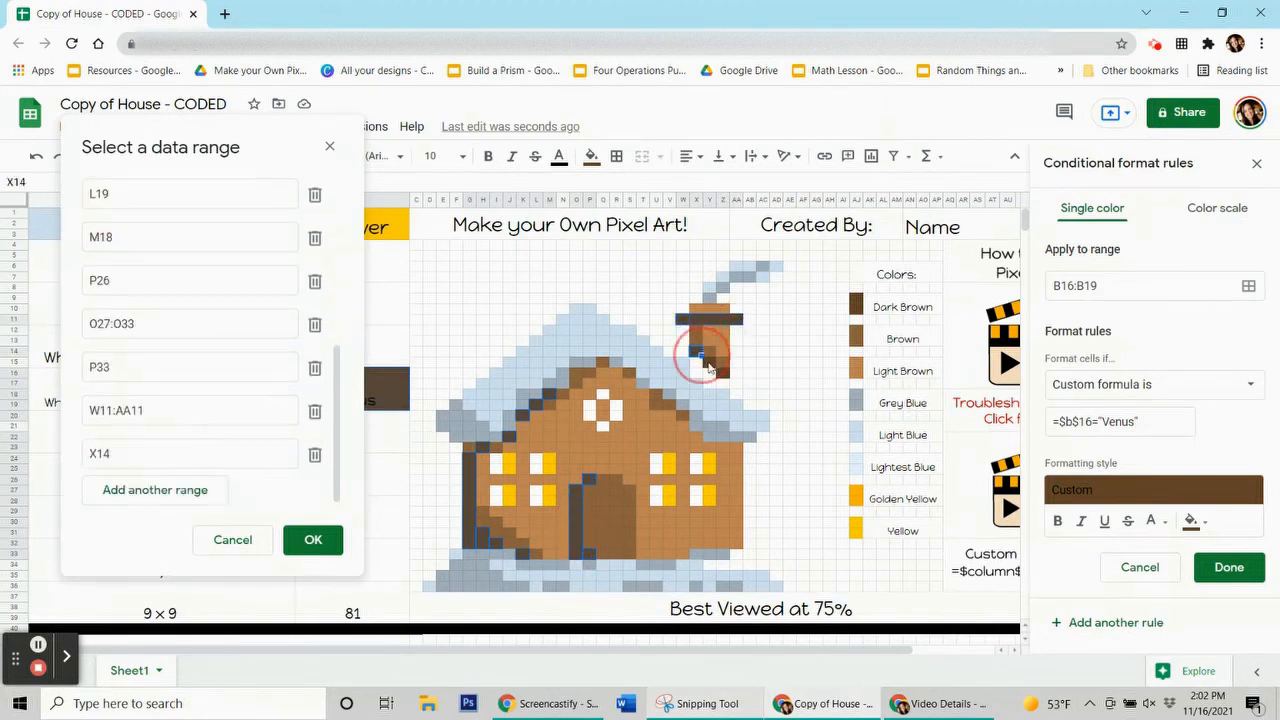
click(711, 367)
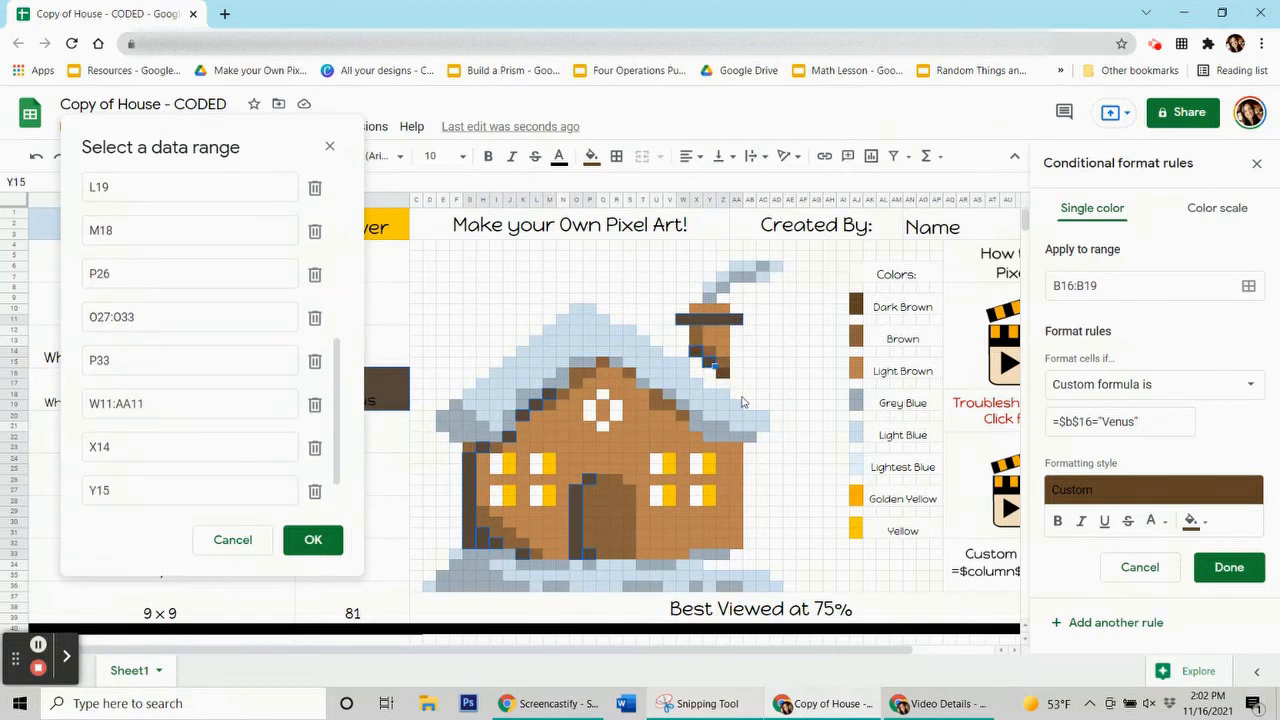
click(724, 376)
click(313, 539)
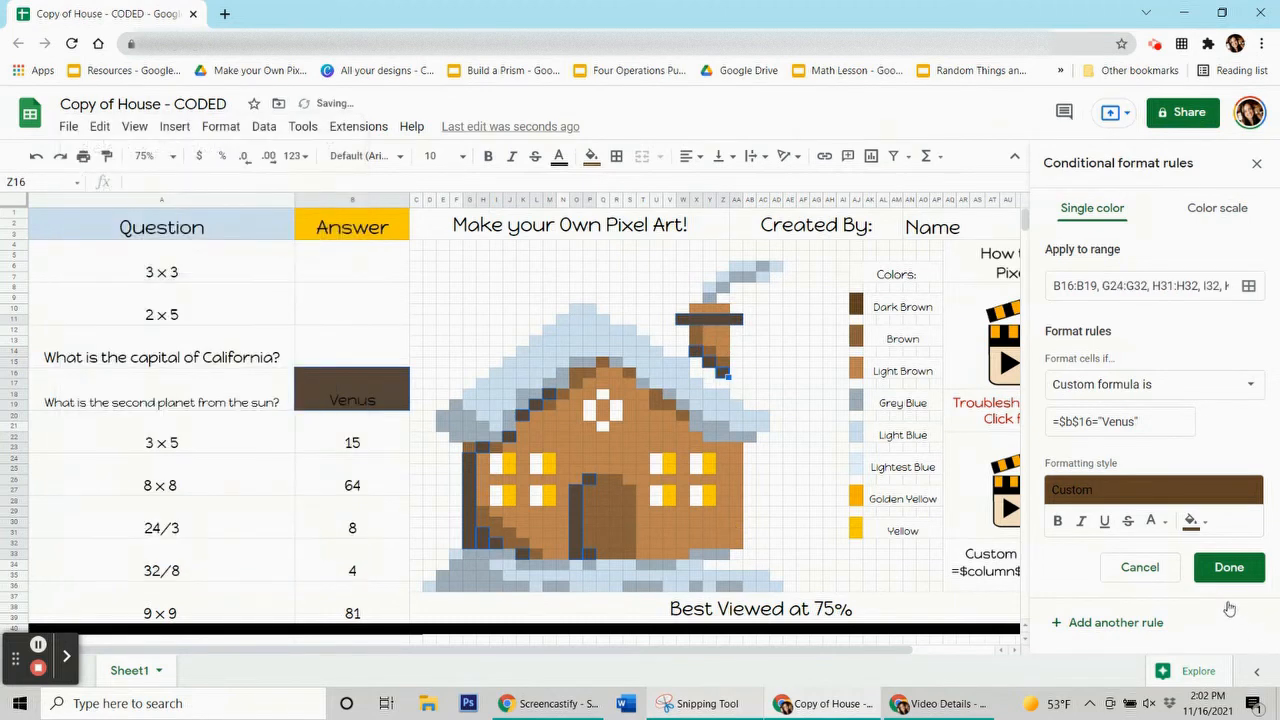
click(1229, 567)
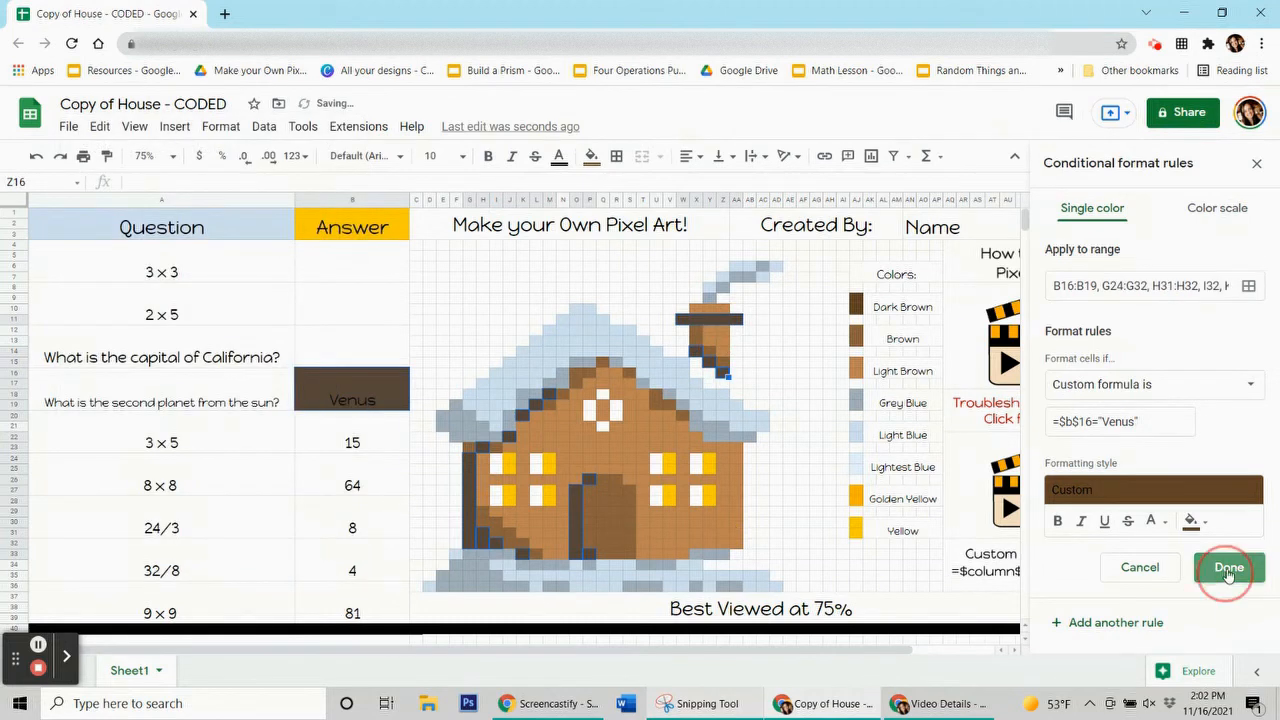
Delete the Venus answer to test the dark-brown outline rule
click(592, 156)
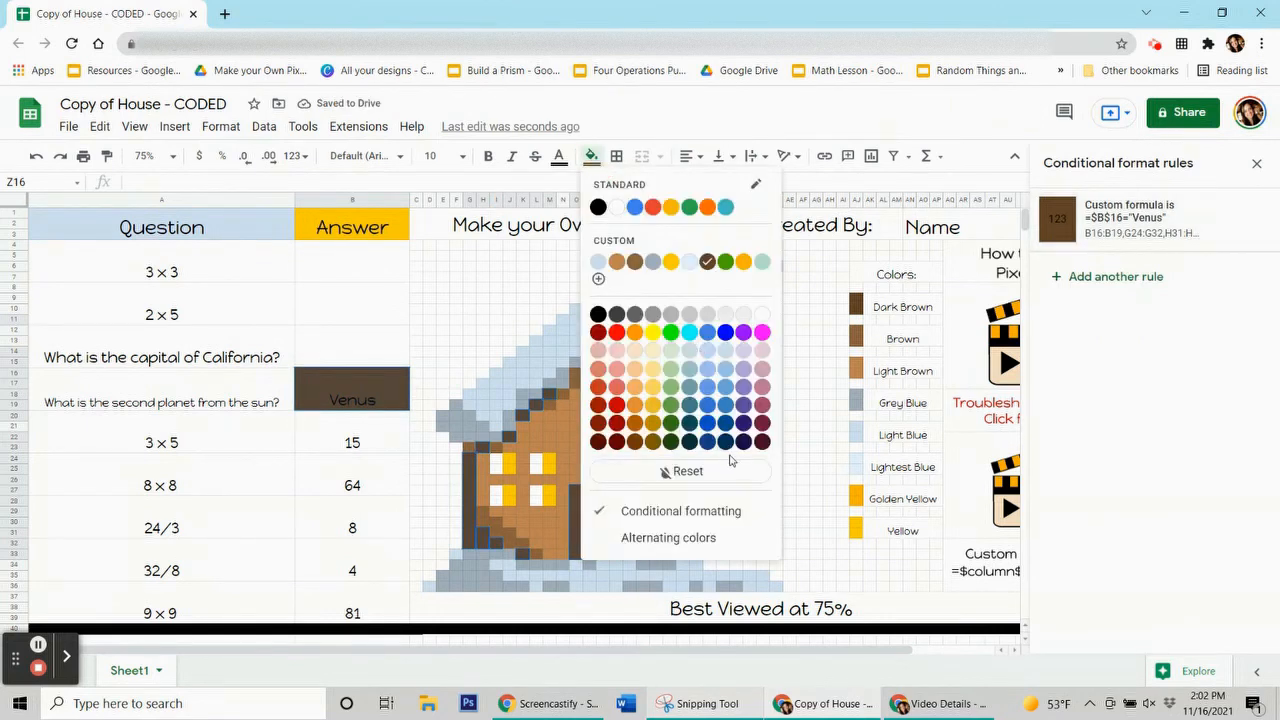
click(318, 364)
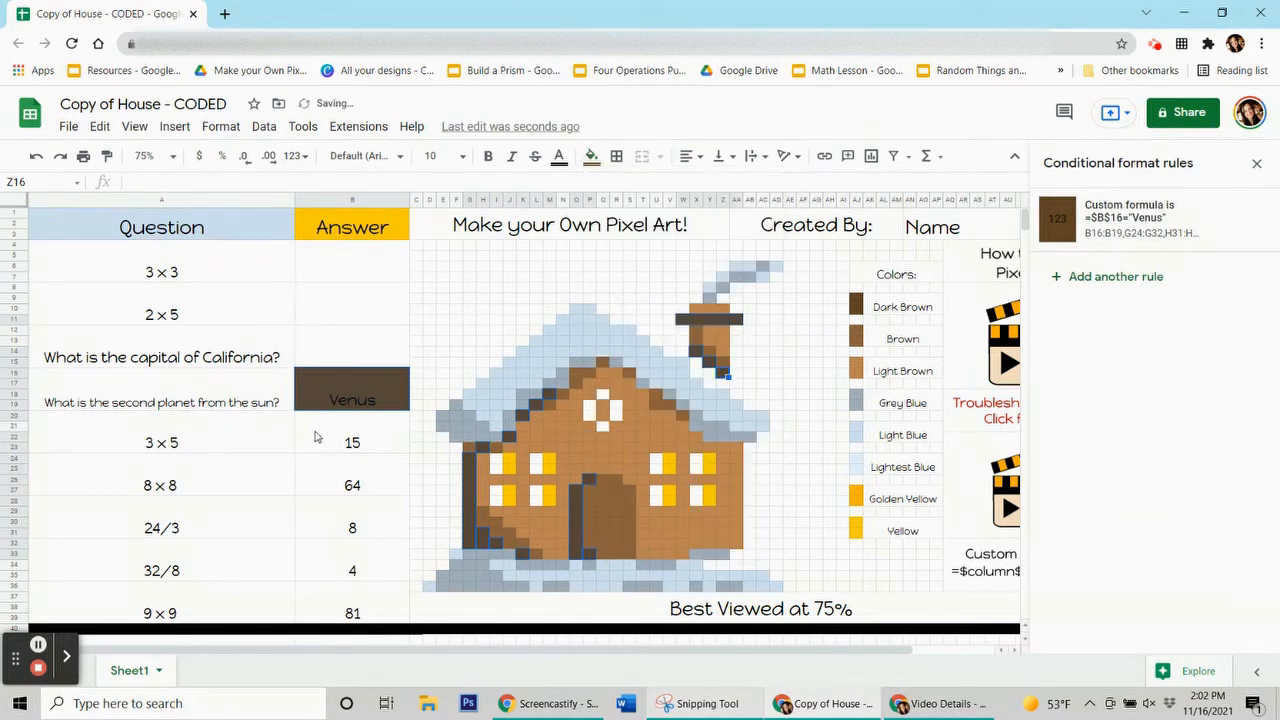
click(330, 384)
key(Delete)
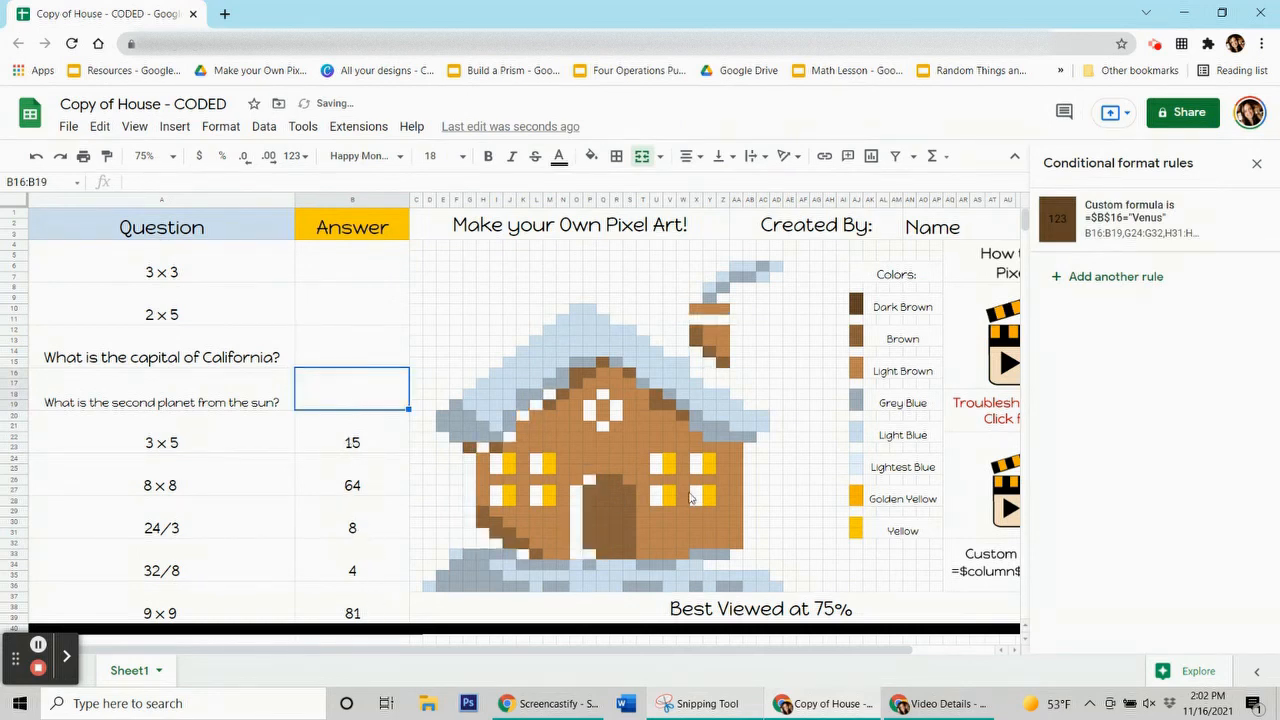
Select the 15 answer cell B20 to view its empty rule list
click(352, 447)
key(Down)
key(Down)
key(Down)
key(Down)
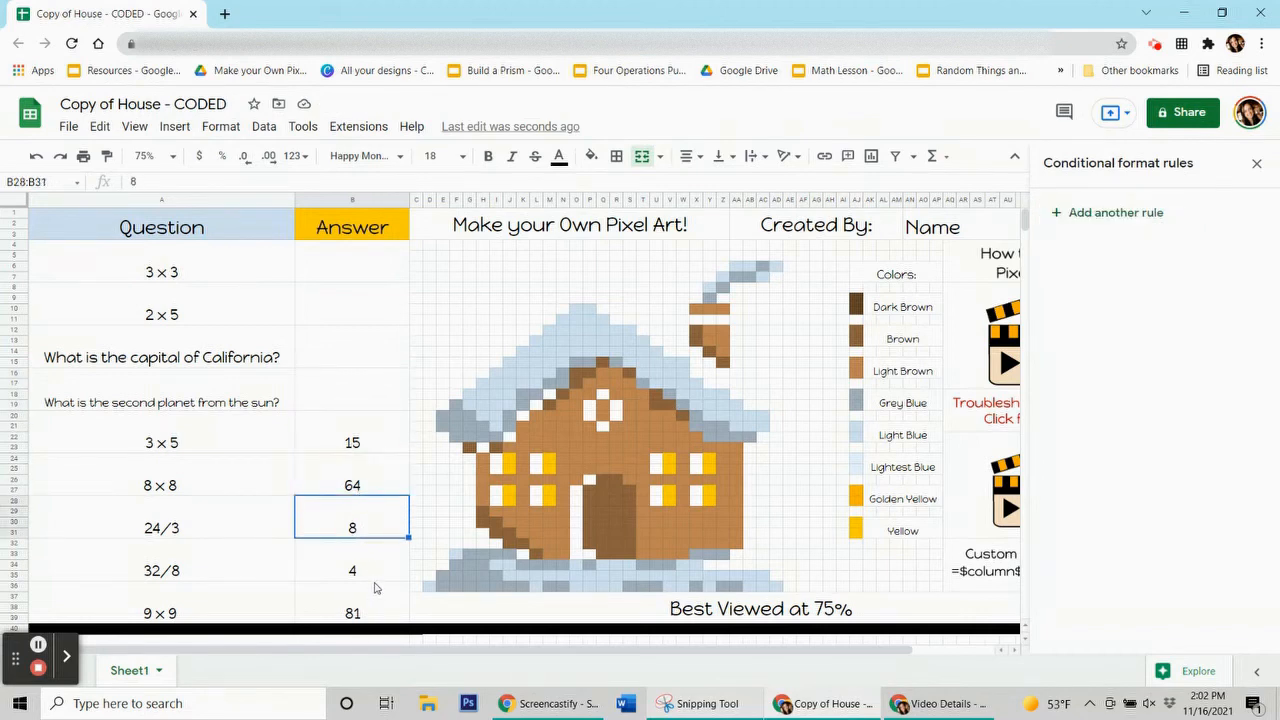
click(363, 438)
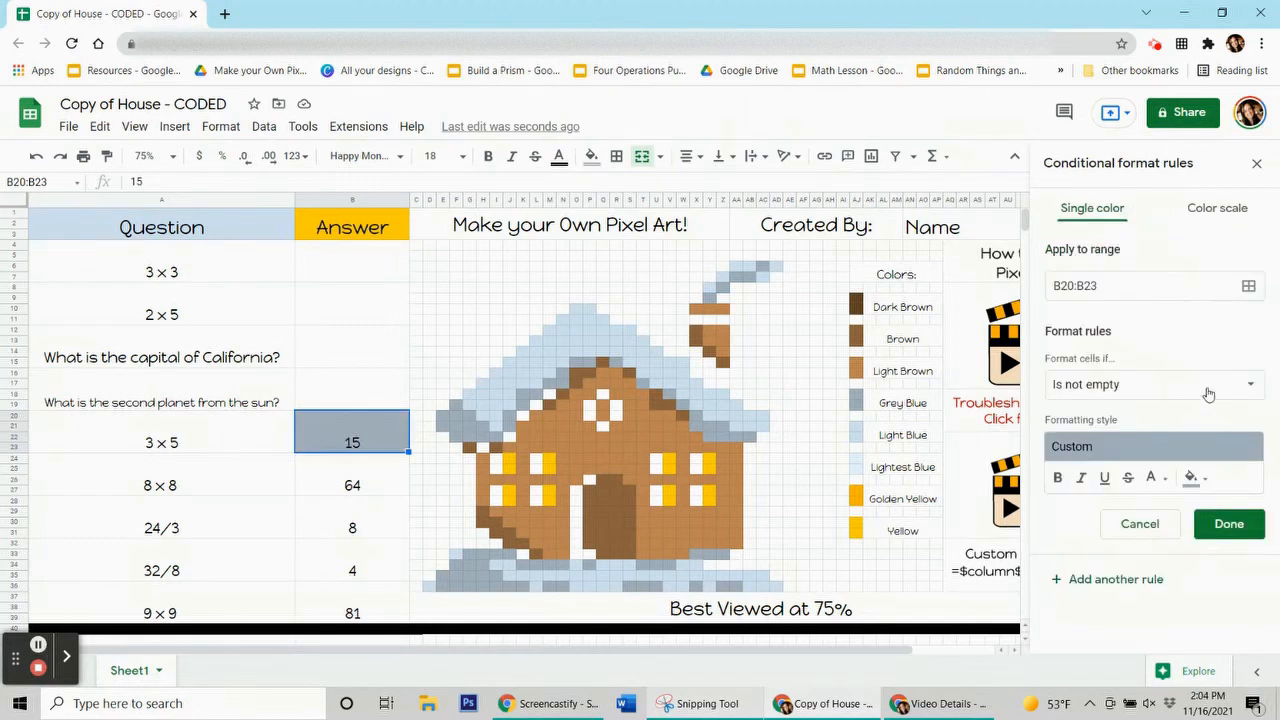
Start a new rule for B20:B23 with custom formula =$b$20=15
click(1208, 393)
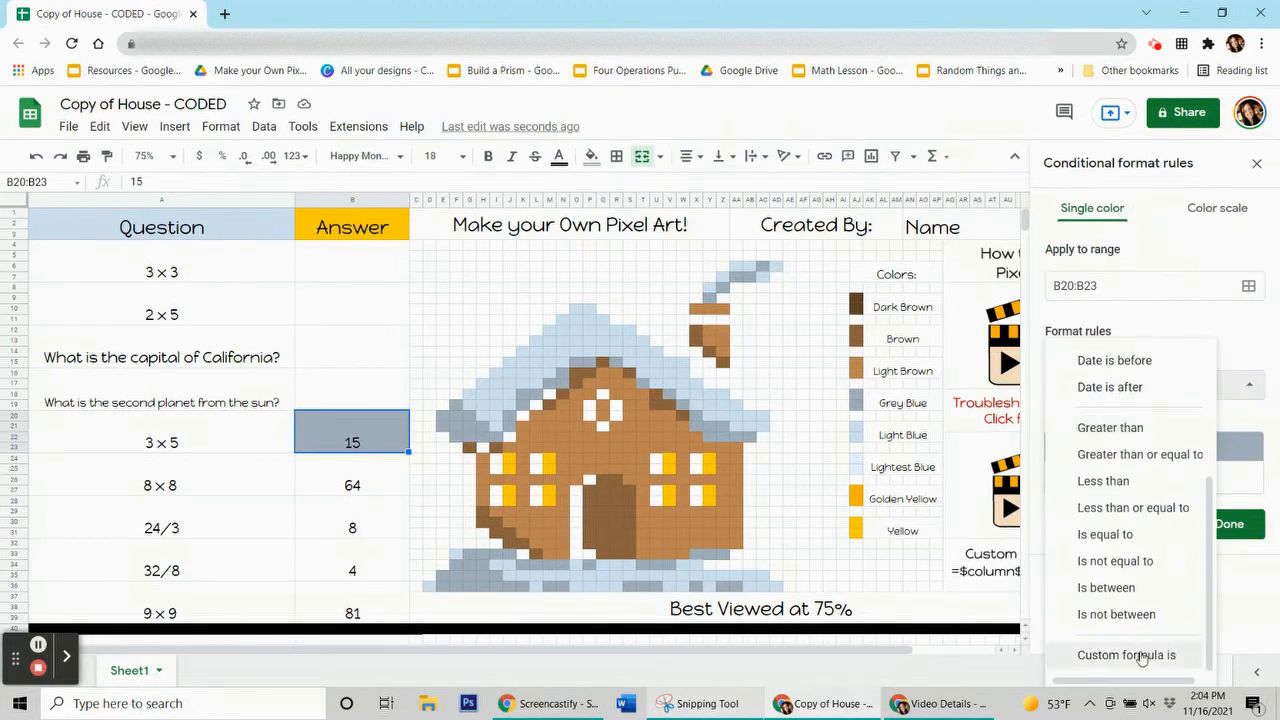
click(1140, 654)
click(1094, 420)
text(=$b$)
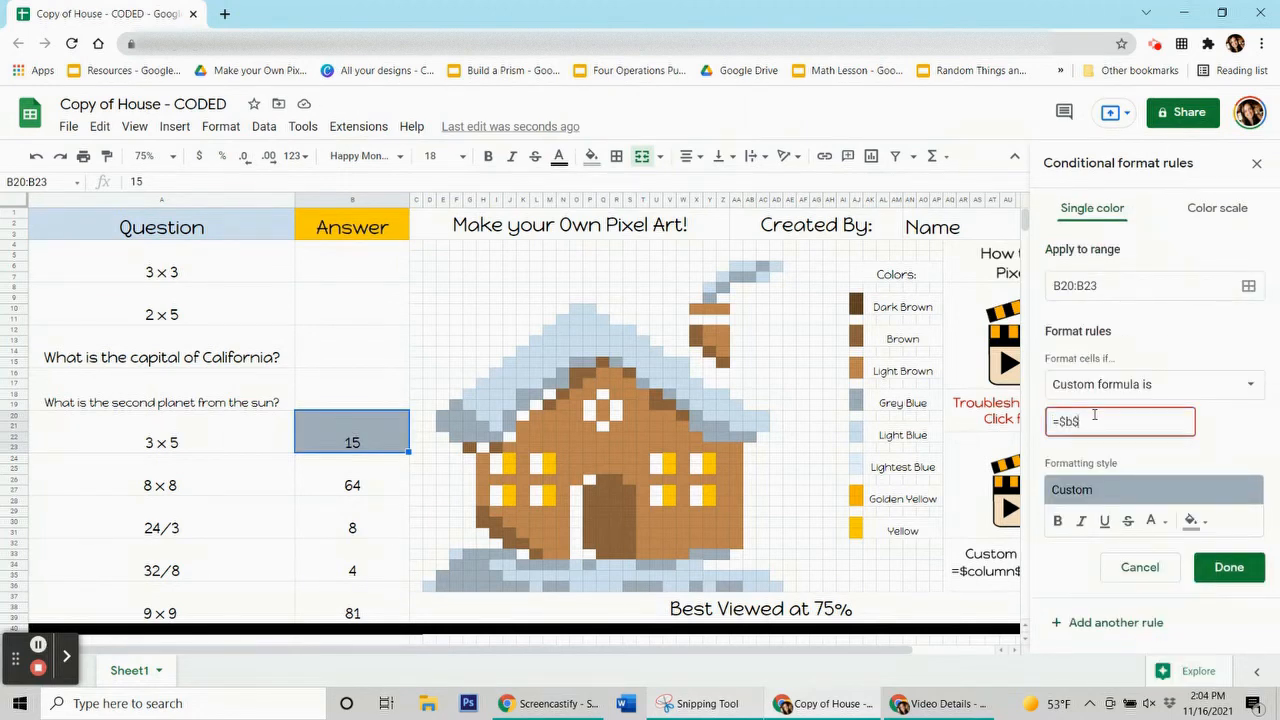
text(20=15)
Add the grey-blue roof-edge pixels along the left edge, top and right edge to the rule's range
click(1248, 286)
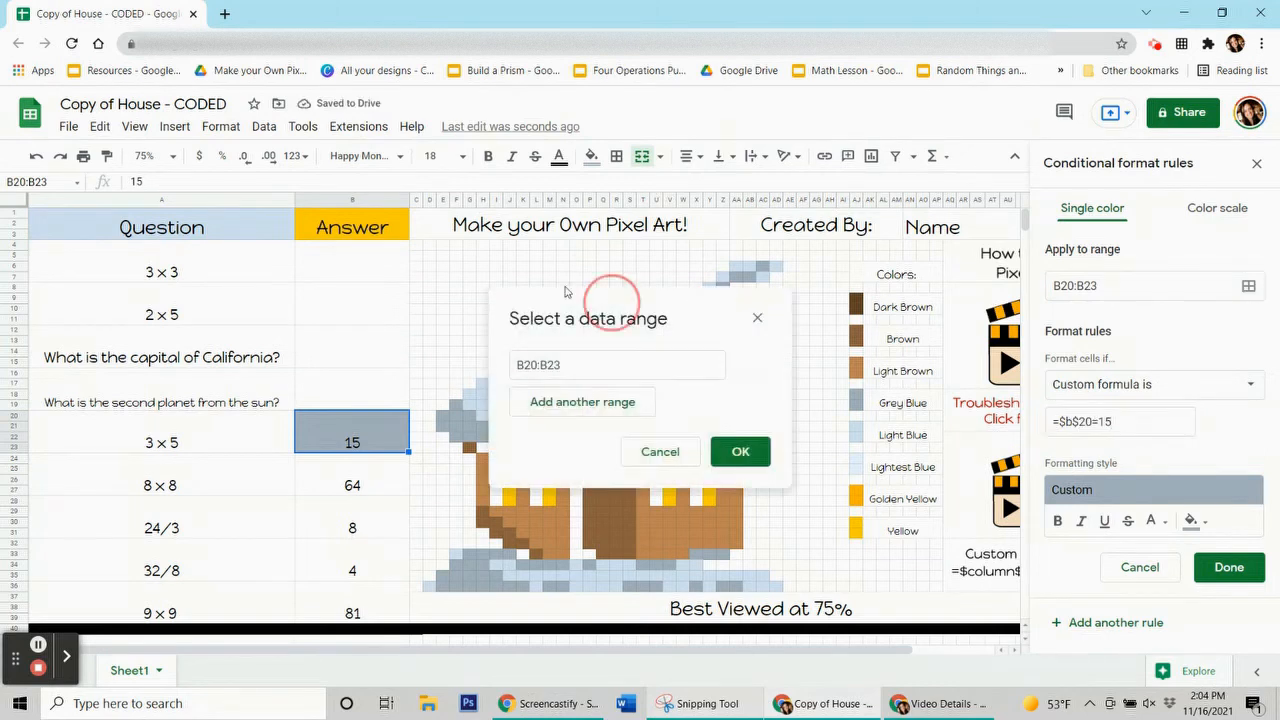
drag(603, 317, 128, 157)
drag(442, 427, 585, 359)
ctrl+click(452, 405)
ctrl+click(472, 425)
ctrl+click(528, 394)
ctrl+click(559, 370)
ctrl+click(613, 360)
ctrl+click(641, 383)
ctrl+click(667, 393)
ctrl+click(681, 404)
drag(694, 415, 749, 437)
Add the grey-blue smoke and ground pixels to the range and save the rule
ctrl+click(762, 268)
drag(736, 277, 749, 277)
ctrl+click(722, 288)
ctrl+click(708, 299)
drag(722, 587, 513, 590)
ctrl+click(694, 586)
ctrl+click(585, 565)
click(265, 556)
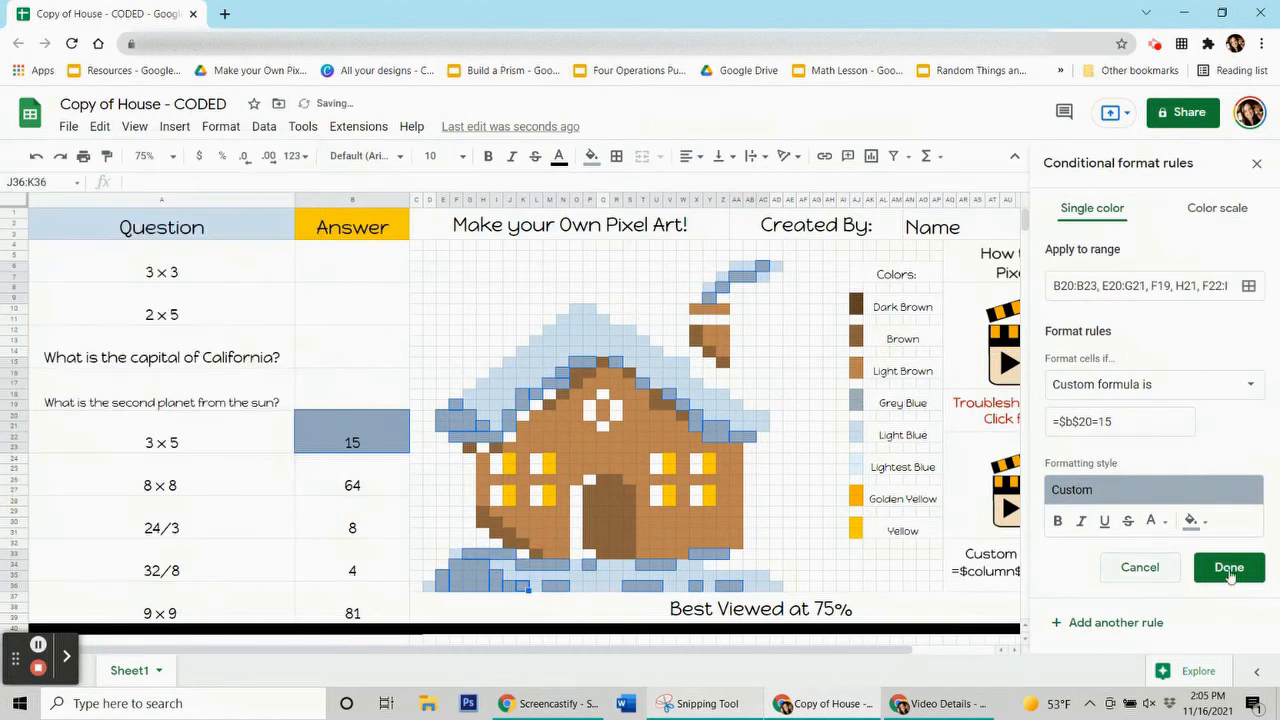
click(1229, 567)
Remove the manual fill from the pixels and delete the 15 answer to test the rule
click(591, 156)
click(676, 470)
click(352, 435)
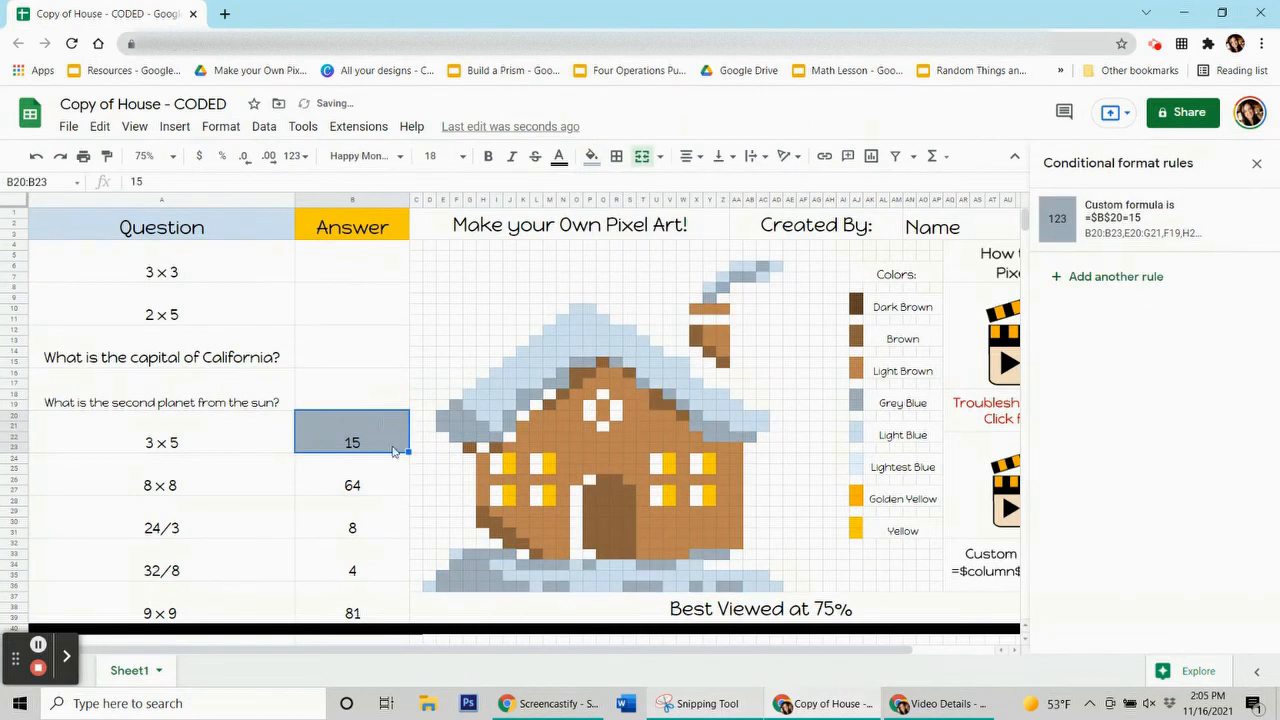
key(Delete)
click(389, 477)
click(549, 460)
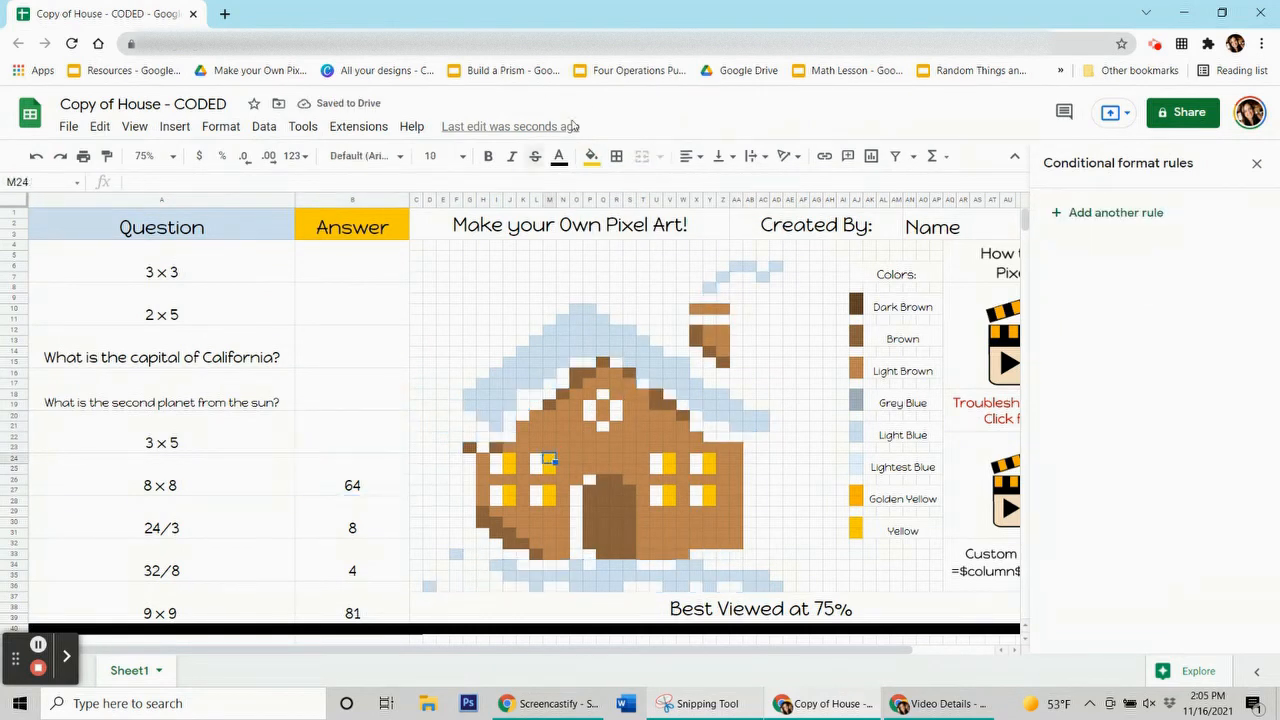
On the 64 answer cell, add a golden-yellow rule with custom formula =$B$24=64
click(591, 156)
click(313, 493)
click(1140, 215)
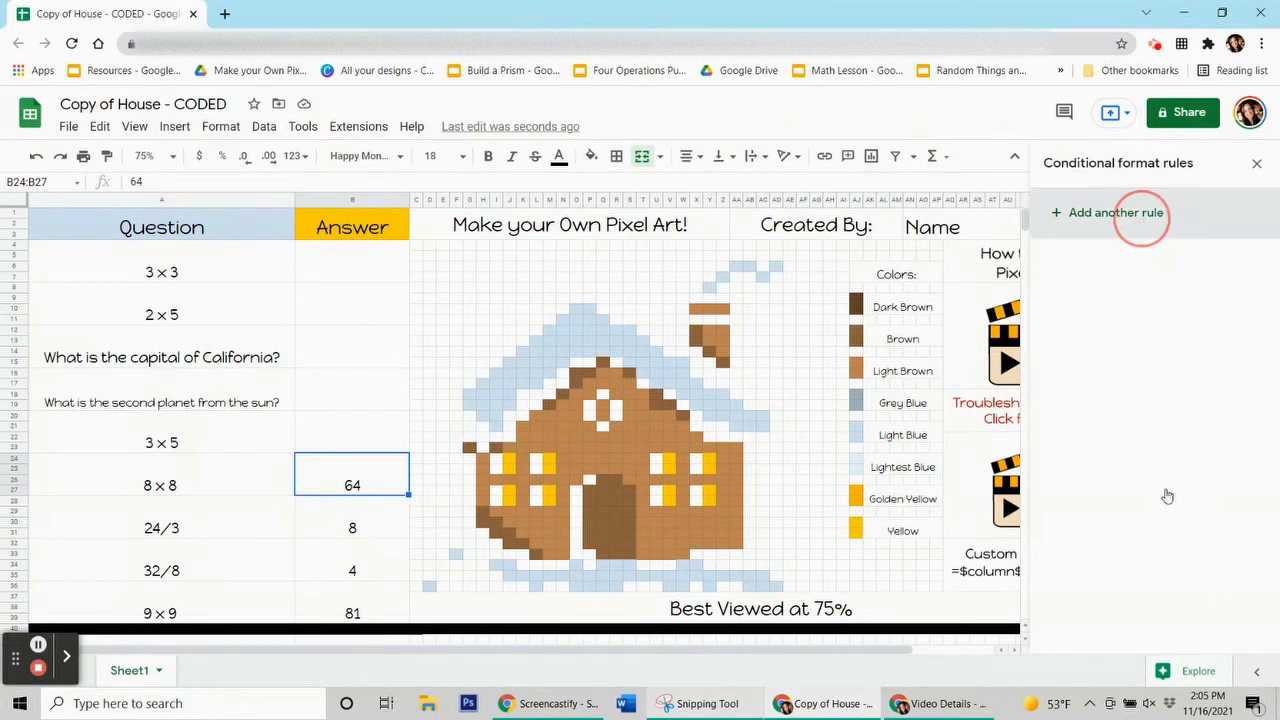
click(1191, 477)
click(1102, 235)
click(1150, 384)
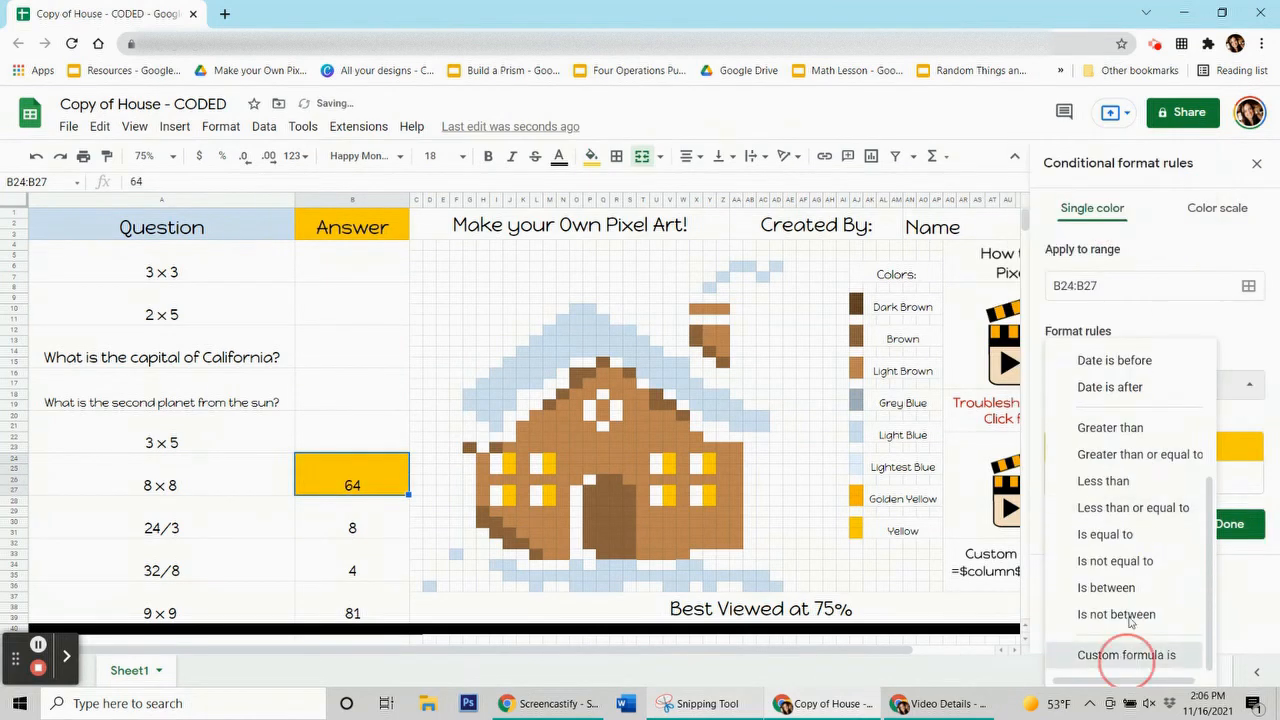
click(1128, 652)
click(1080, 424)
text(=$b$24=64)
Extend the golden-yellow rule's range to cover the window pixels such as J24:J25
click(1248, 286)
drag(115, 175, 138, 204)
drag(510, 458, 510, 500)
drag(549, 458, 549, 500)
drag(669, 458, 710, 470)
click(275, 607)
click(705, 130)
Reset the windows' manual fill and delete the 64 answer to test the rule
click(591, 156)
click(352, 527)
click(352, 473)
key(Delete)
click(37, 645)
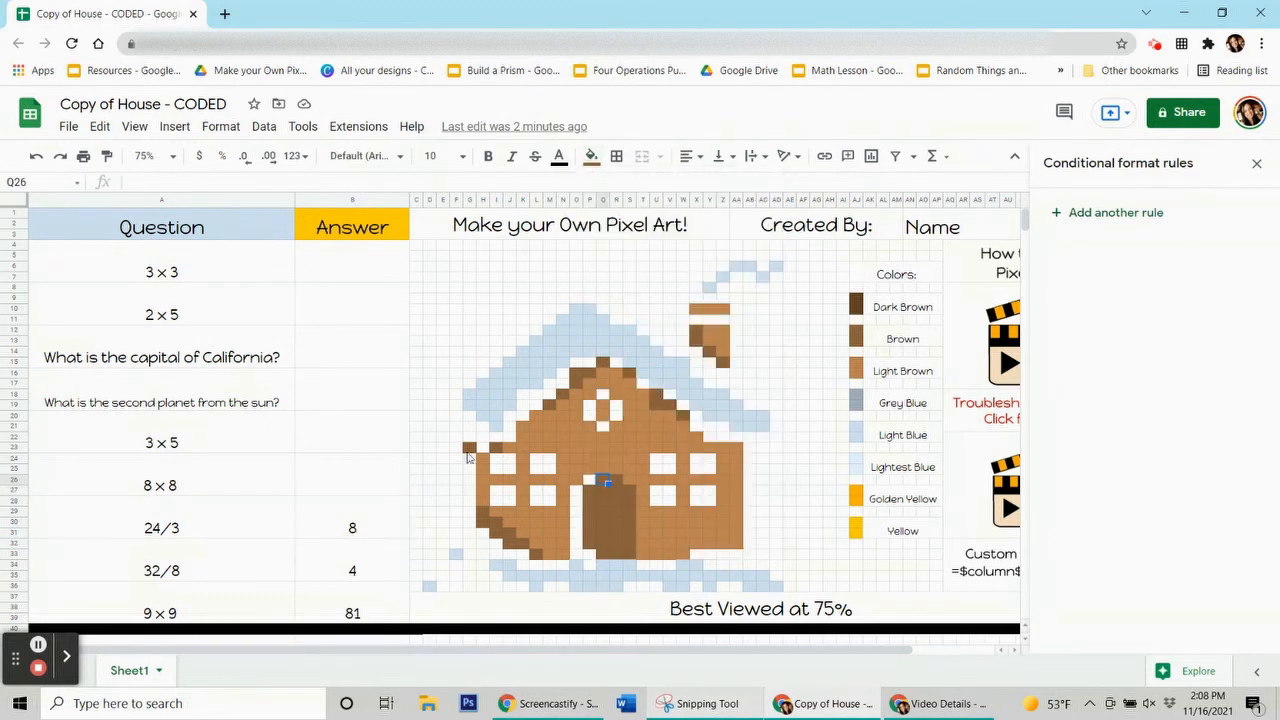
Add a brown conditional formatting rule with custom formula =$B$28=8
click(1090, 212)
click(1196, 478)
click(1069, 240)
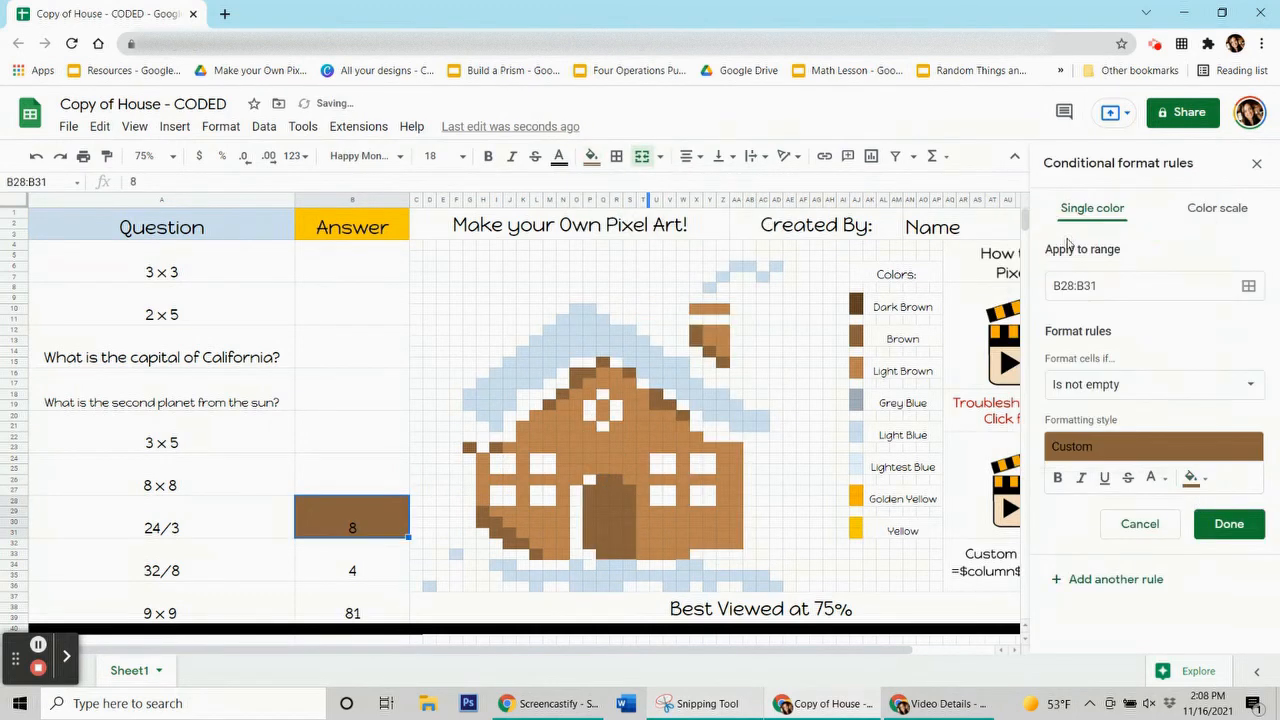
click(1150, 384)
click(1095, 657)
click(1111, 421)
text(=$b$28=8)
Add the door pixels and the base and left-side outline pixels to the brown rule's range
click(1248, 286)
drag(697, 300, 299, 211)
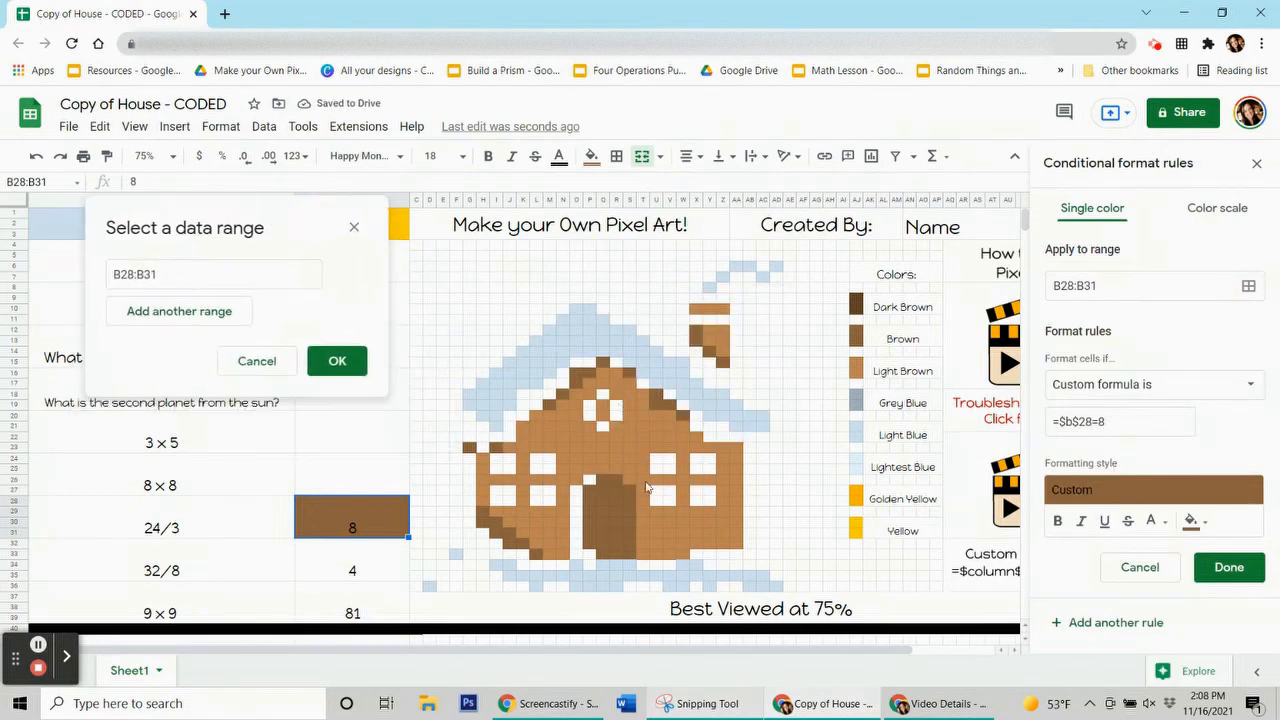
drag(590, 490, 629, 542)
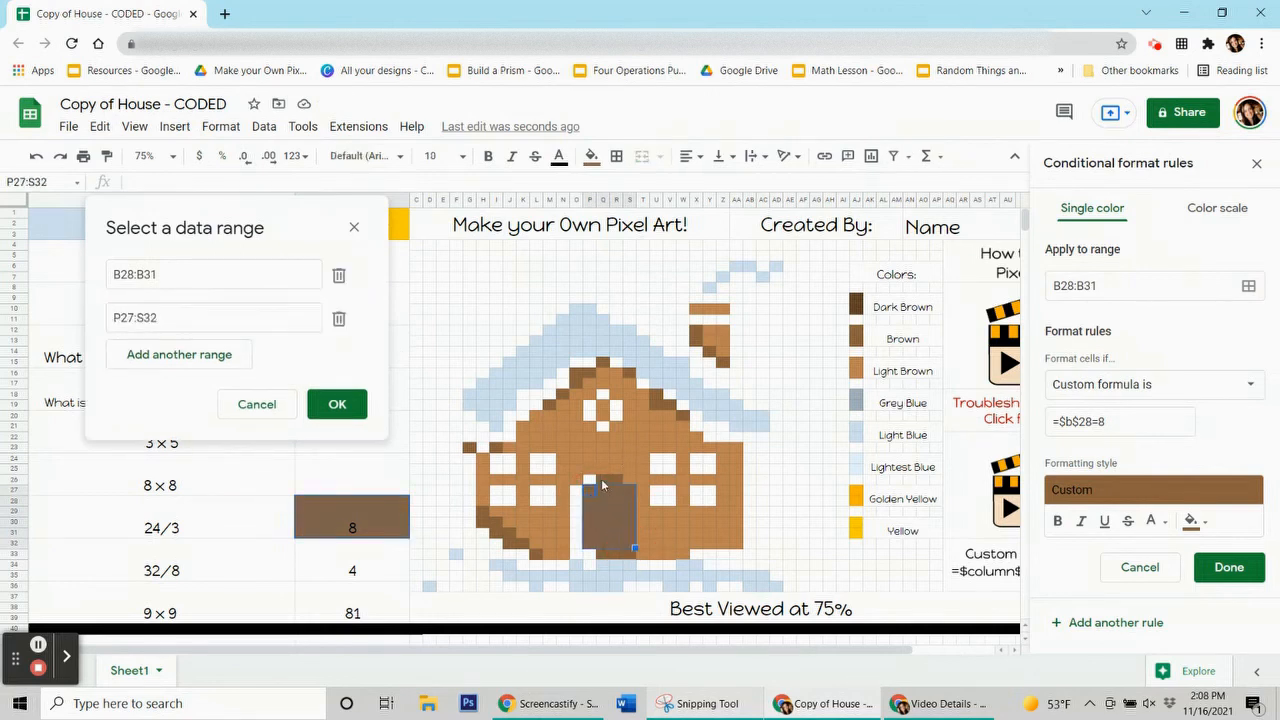
drag(602, 480, 616, 480)
drag(603, 553, 631, 556)
ctrl+click(538, 555)
drag(512, 542, 483, 524)
ctrl+click(484, 512)
ctrl+click(469, 447)
ctrl+click(494, 447)
Add the roofline and chimney pixels up to Z15, then save the brown rule
ctrl+click(551, 406)
ctrl+click(562, 394)
drag(575, 383, 575, 372)
ctrl+click(588, 372)
ctrl+click(601, 362)
ctrl+click(628, 373)
drag(654, 394, 654, 406)
ctrl+click(667, 406)
ctrl+click(680, 417)
drag(697, 353, 697, 343)
ctrl+click(710, 362)
ctrl+click(723, 373)
click(337, 620)
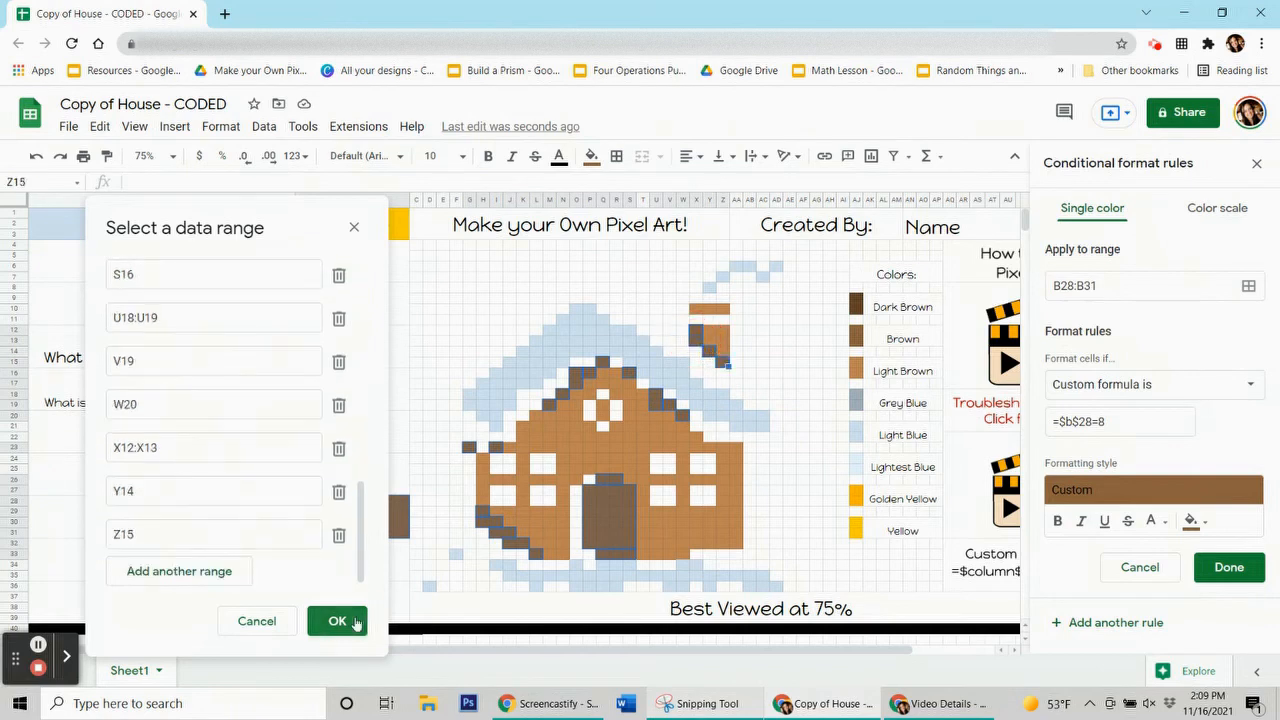
Reset the manual fill on the brown pixels and select the 8 answer cell
click(1229, 567)
click(592, 157)
click(663, 470)
click(352, 506)
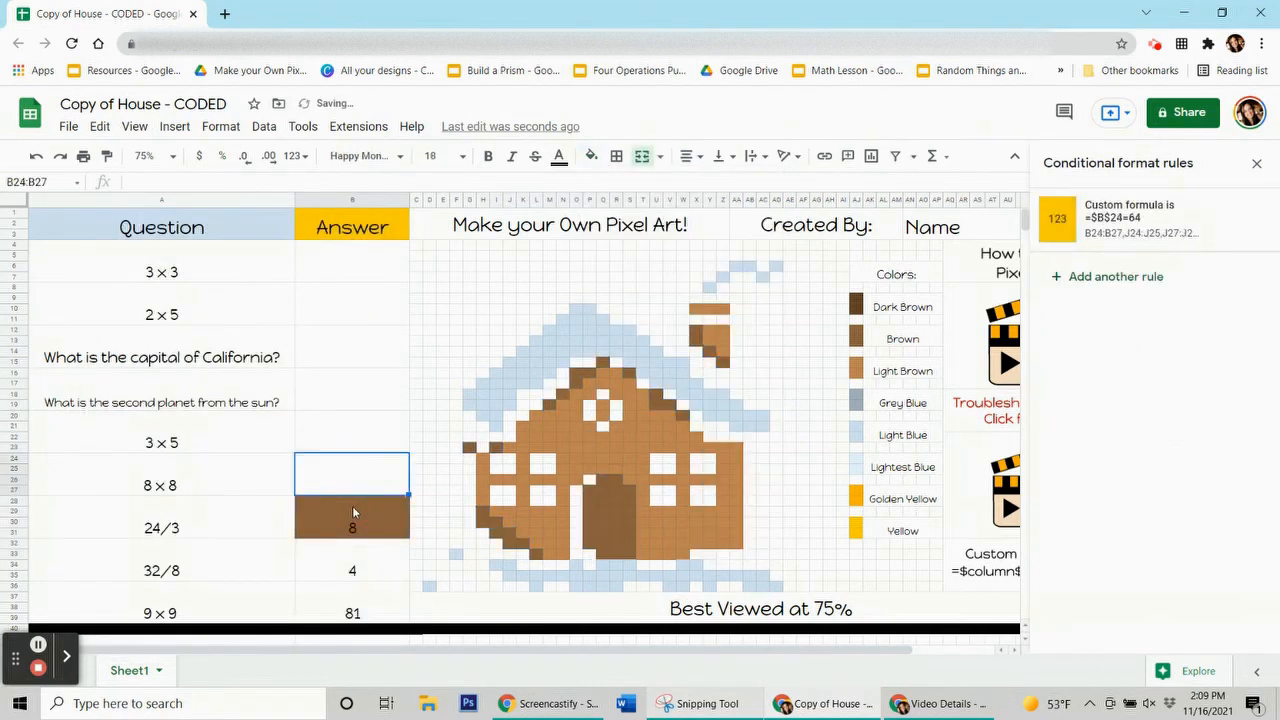
Delete the 8 answer, then start a light-brown rule with custom formula =$B$32=4
key(Delete)
key(Down)
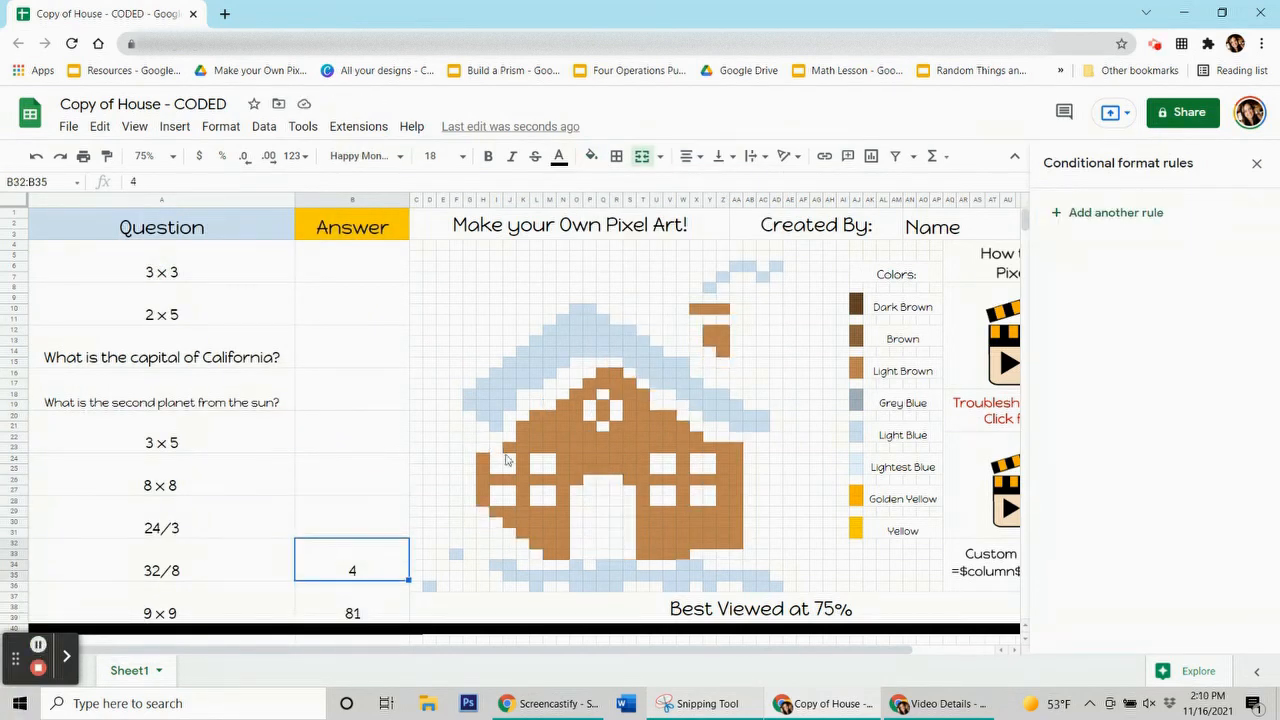
click(592, 157)
click(660, 429)
click(1195, 477)
click(1049, 249)
click(1150, 384)
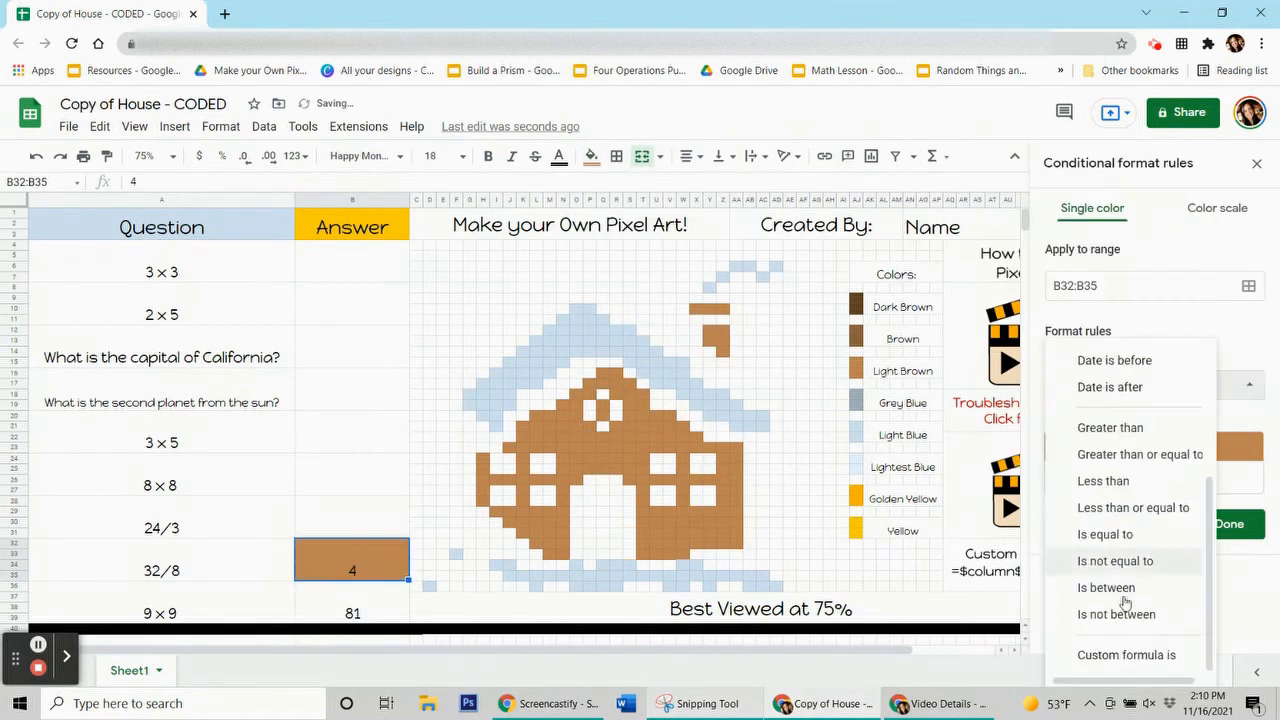
click(1120, 655)
click(1097, 421)
text(=$b$32=4)
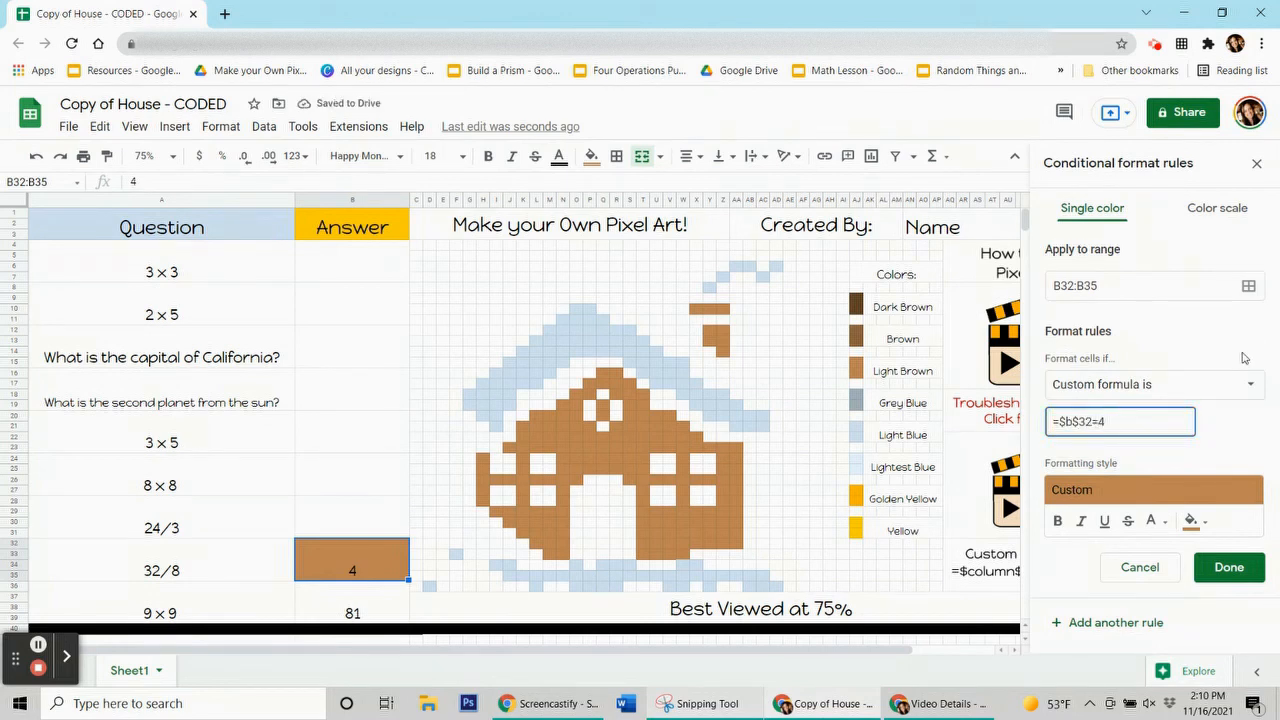
Add the light-brown wall pixels around and between the windows, e.g. T29:AA32, to the range
click(1248, 286)
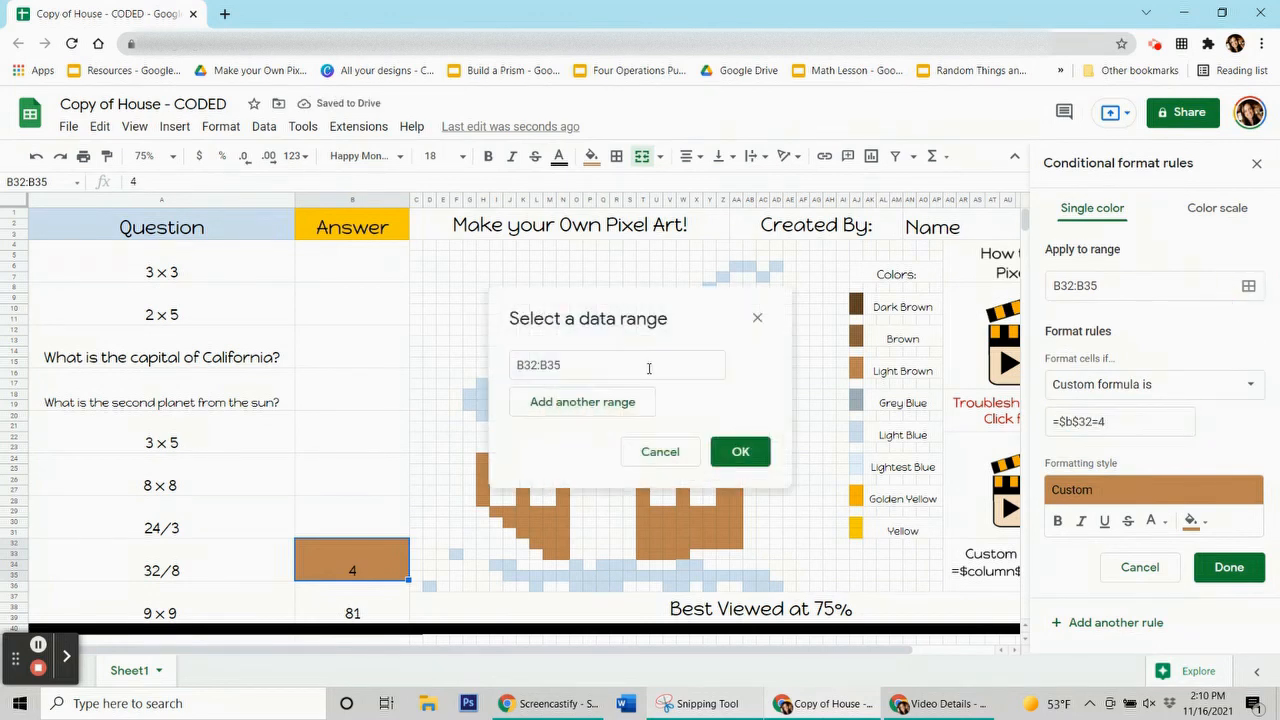
drag(623, 297, 132, 163)
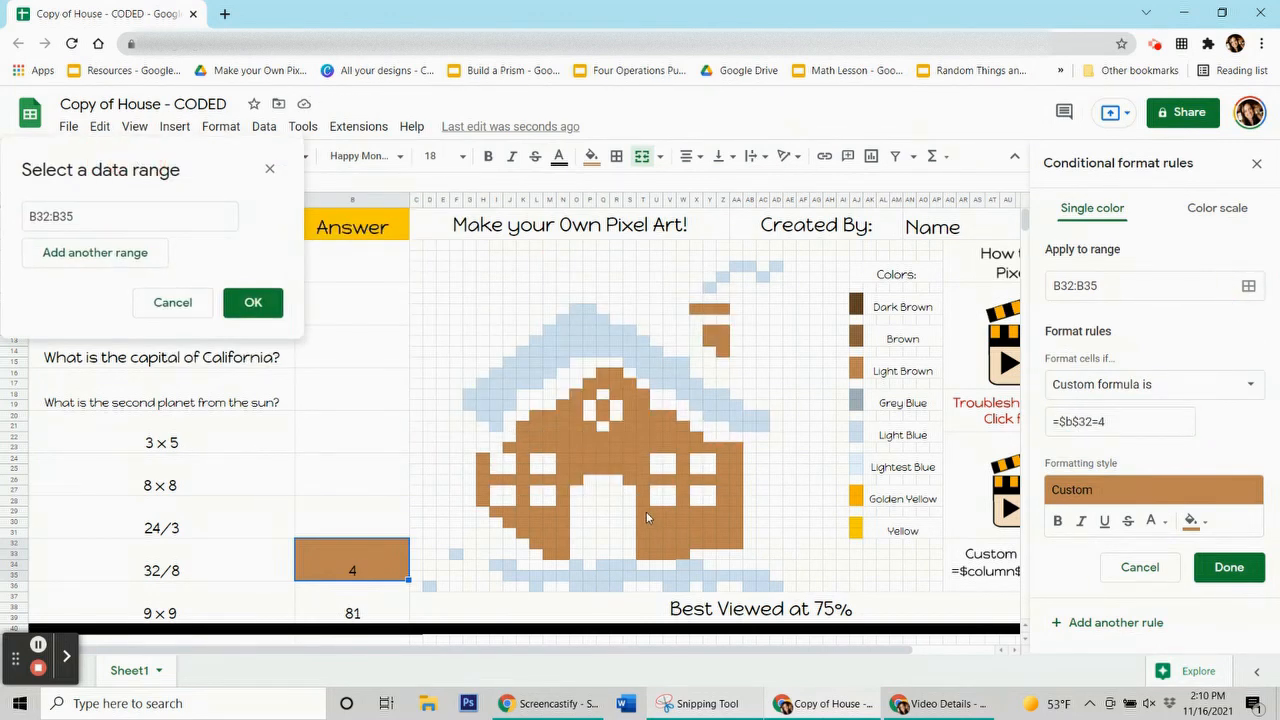
drag(646, 511, 740, 544)
drag(722, 447, 737, 500)
drag(668, 553, 642, 555)
drag(522, 441, 643, 507)
click(708, 446)
drag(563, 459, 488, 476)
drag(563, 491, 525, 471)
click(509, 447)
drag(499, 512, 558, 545)
click(521, 521)
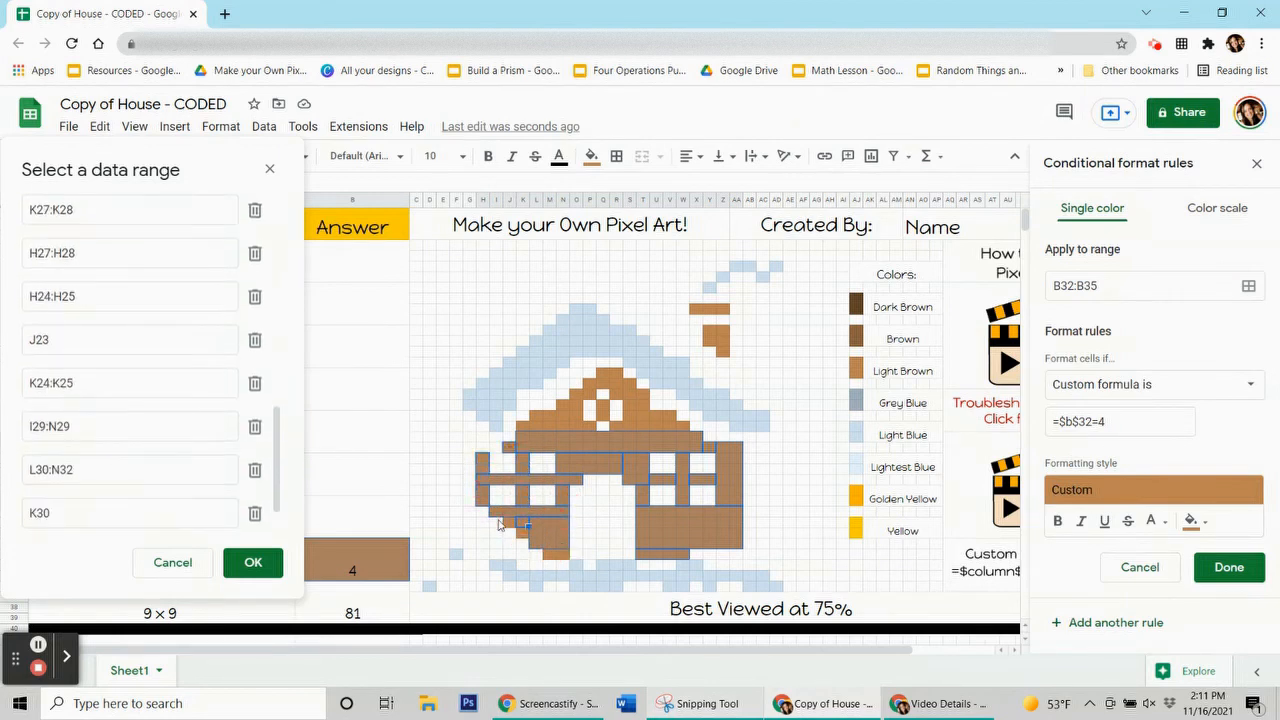
click(512, 525)
drag(562, 555, 552, 554)
Add the light-brown roof, roof-peak and chimney pixels like Z23, then save the rule
drag(537, 416, 576, 429)
ctrl+click(589, 427)
ctrl+click(523, 424)
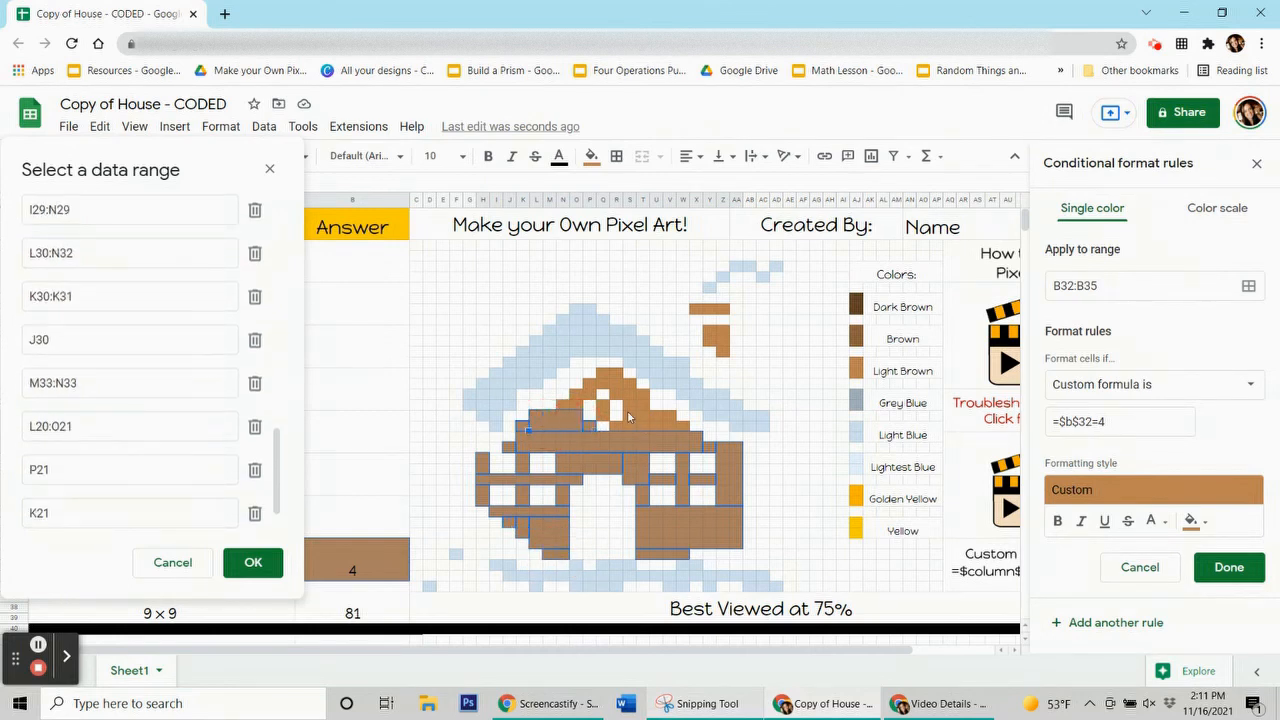
drag(669, 427, 629, 427)
ctrl+click(681, 427)
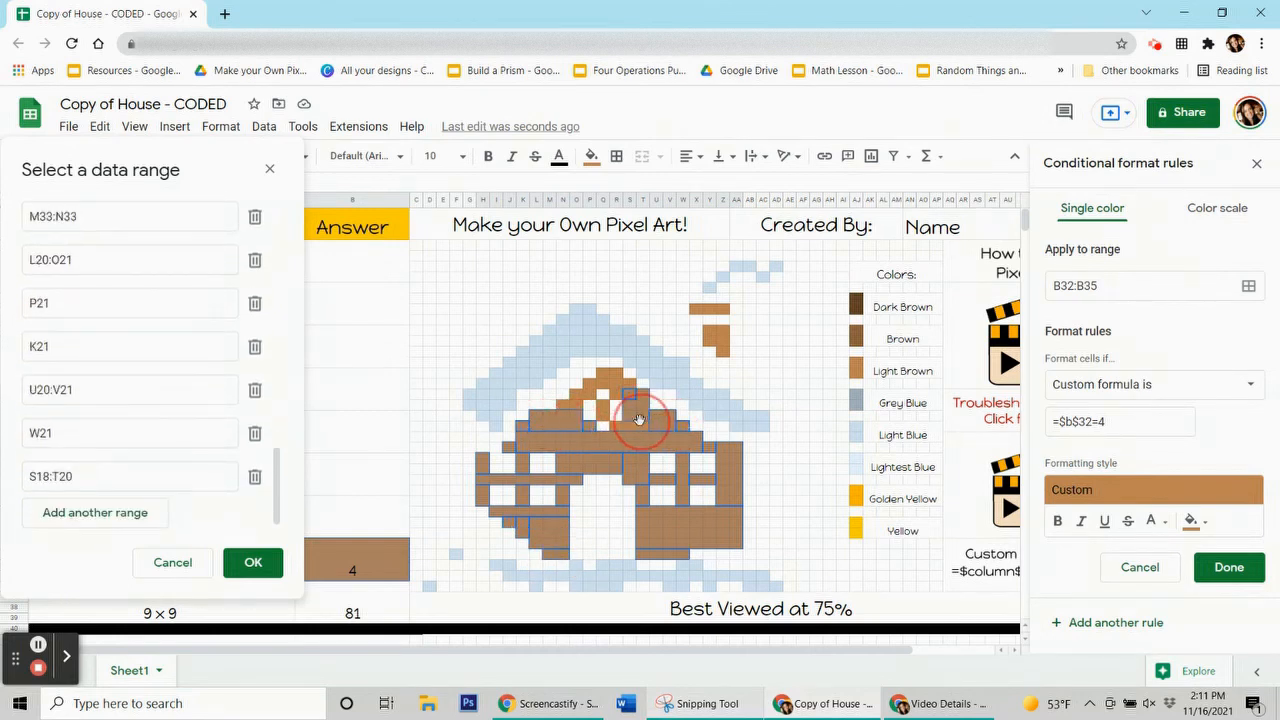
ctrl+click(616, 428)
drag(617, 370, 603, 420)
ctrl+click(632, 386)
ctrl+click(561, 407)
drag(706, 334, 723, 308)
ctrl+click(723, 352)
click(252, 565)
click(1229, 567)
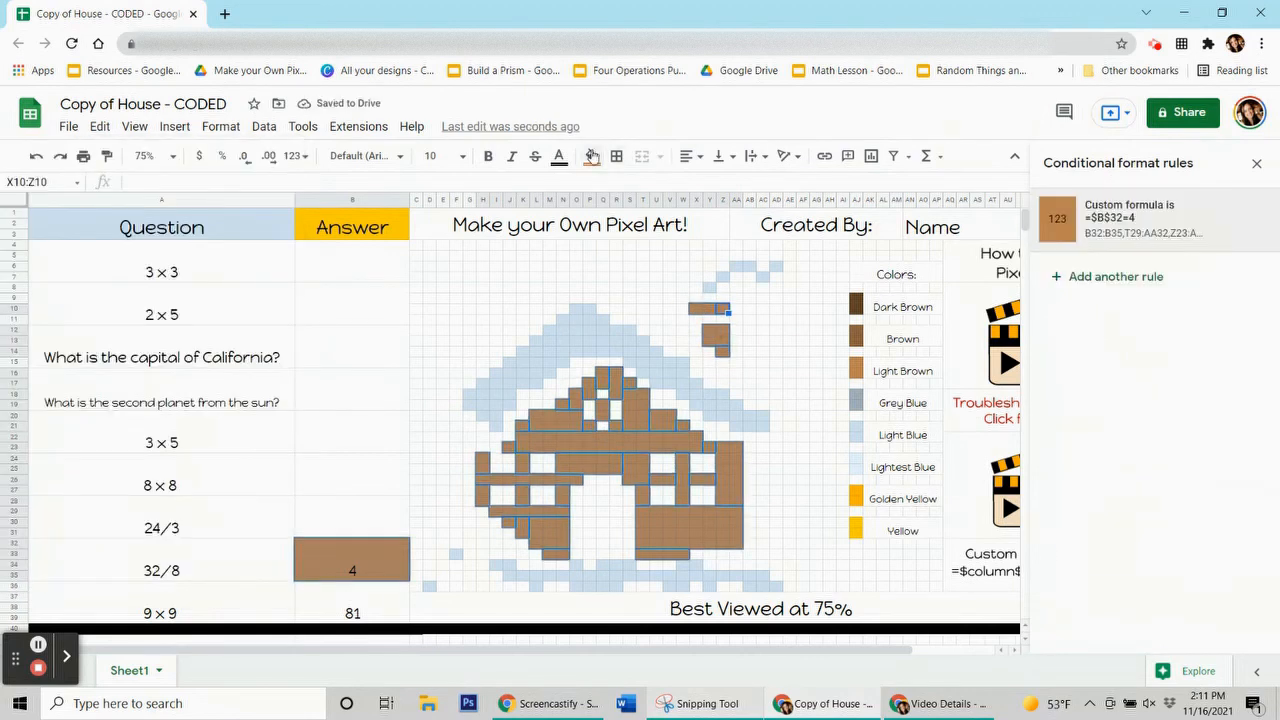
click(591, 156)
Reset the manual fill, delete the 4 answer, and select the 81 answer cell
click(688, 472)
click(337, 547)
key(Delete)
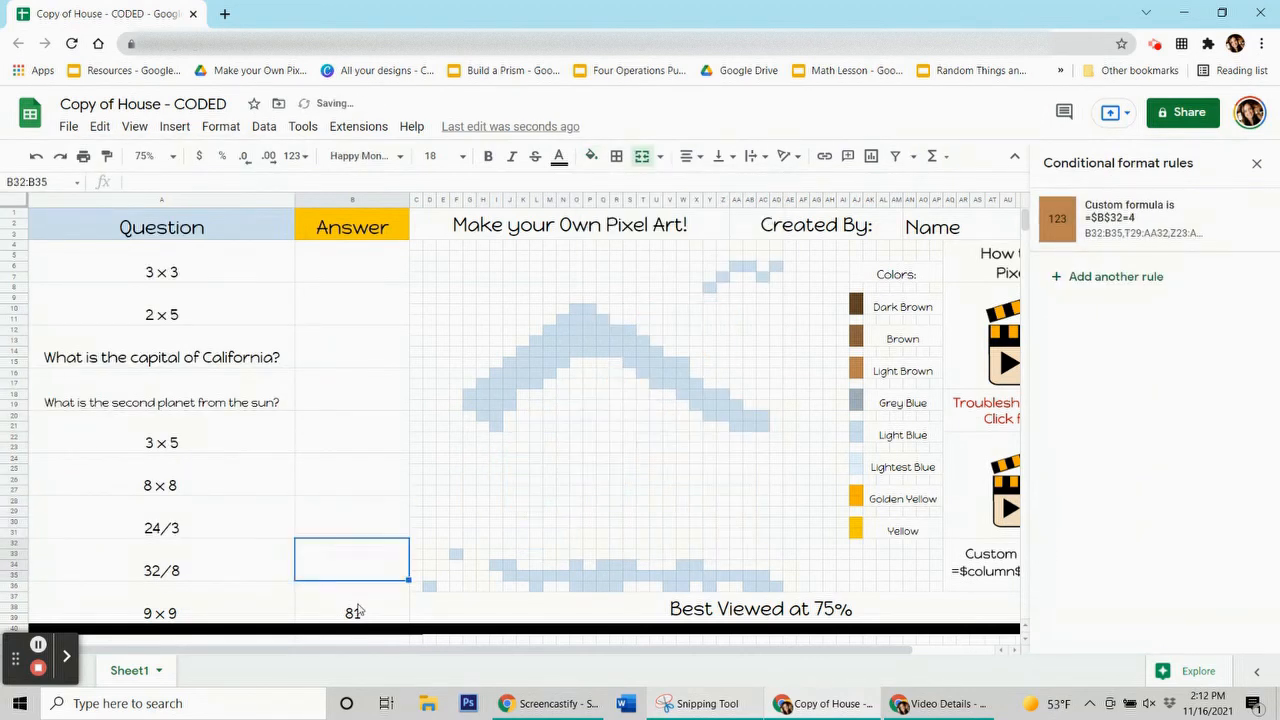
click(355, 605)
click(536, 352)
click(591, 156)
click(340, 607)
Add a light-blue rule with custom formula =$B$36=81 for the 81 answer
click(340, 607)
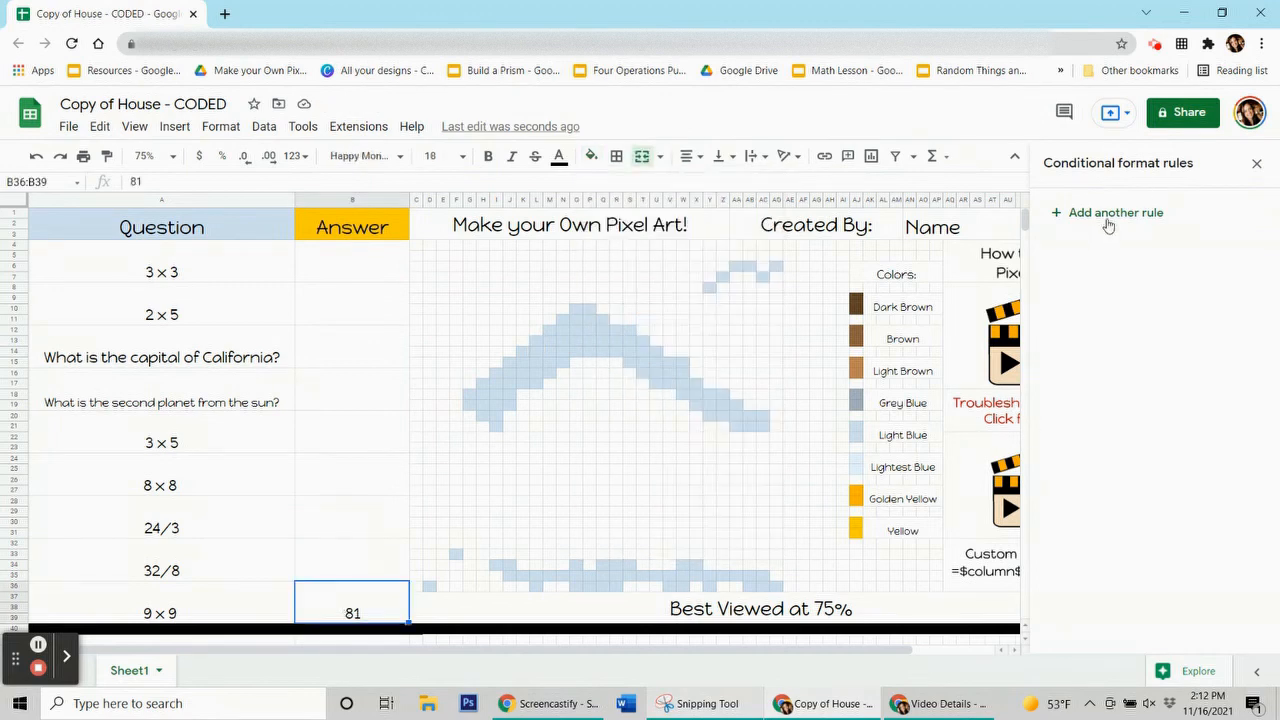
click(1112, 214)
click(1190, 477)
click(1030, 236)
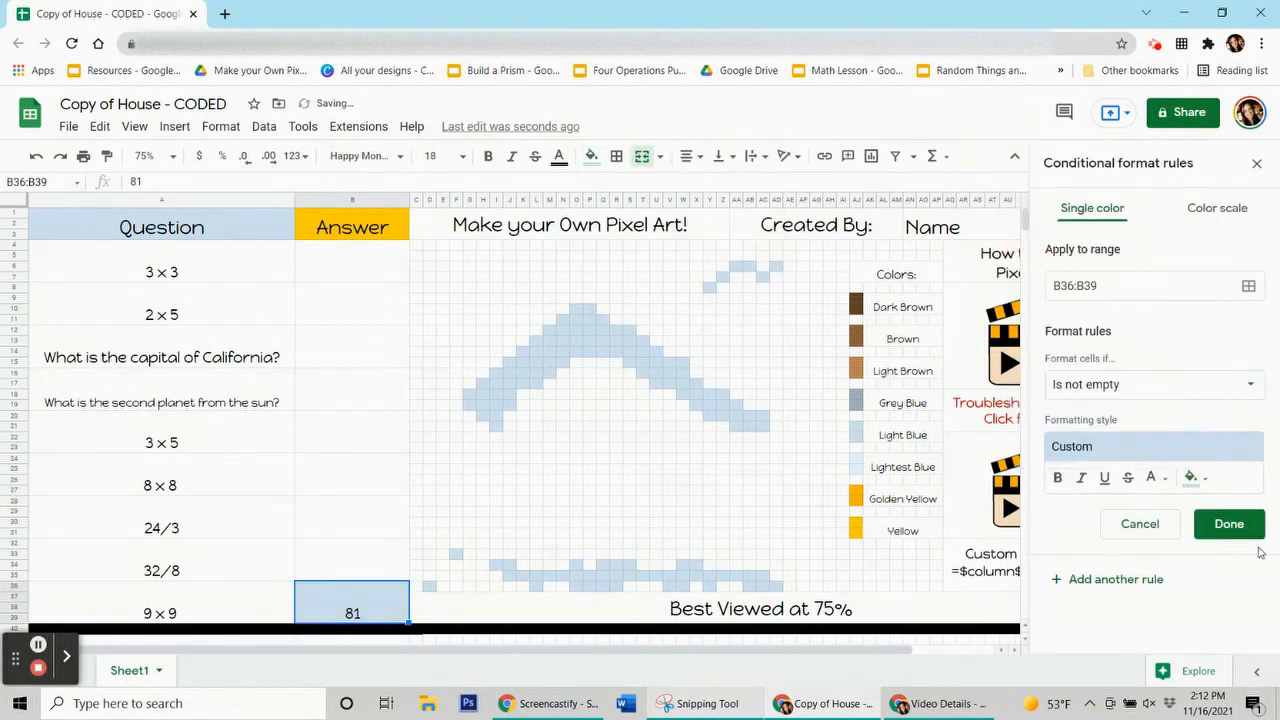
click(1250, 386)
click(1110, 655)
text(=$b$36=81)
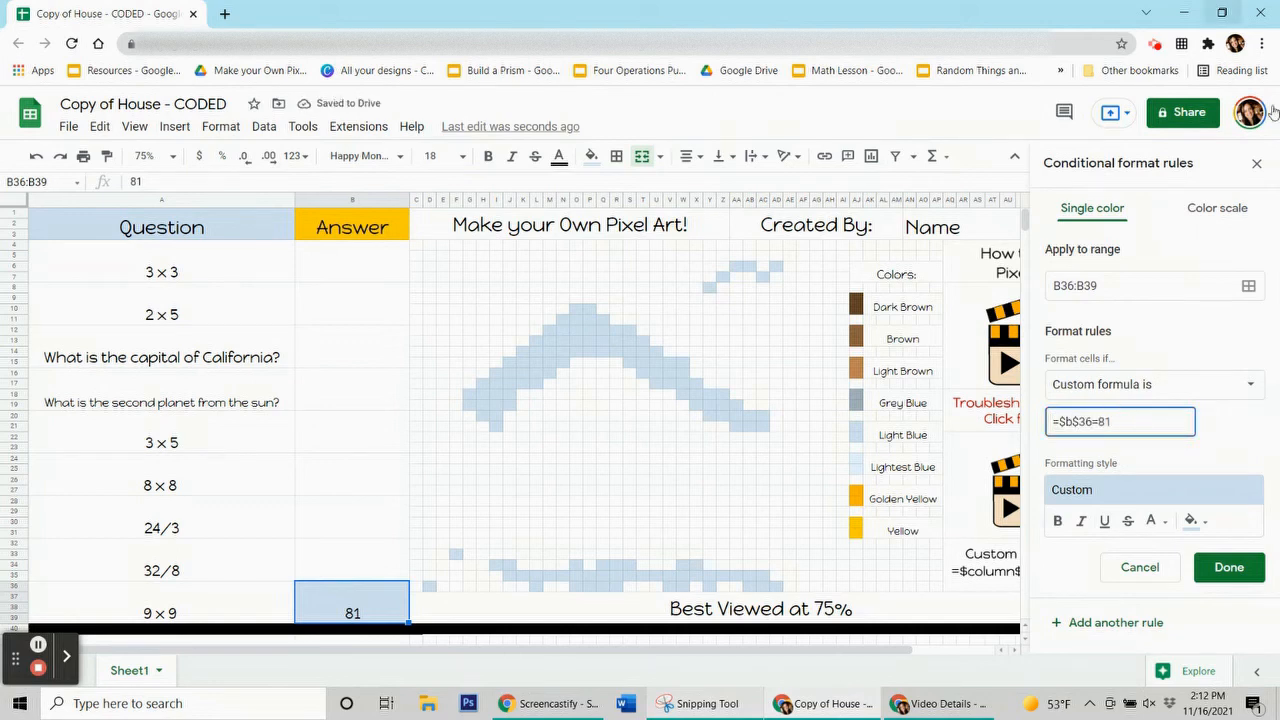
Add the roof snow pixel ranges such as M12:S14 to the light-blue rule
click(1248, 286)
drag(564, 311, 207, 252)
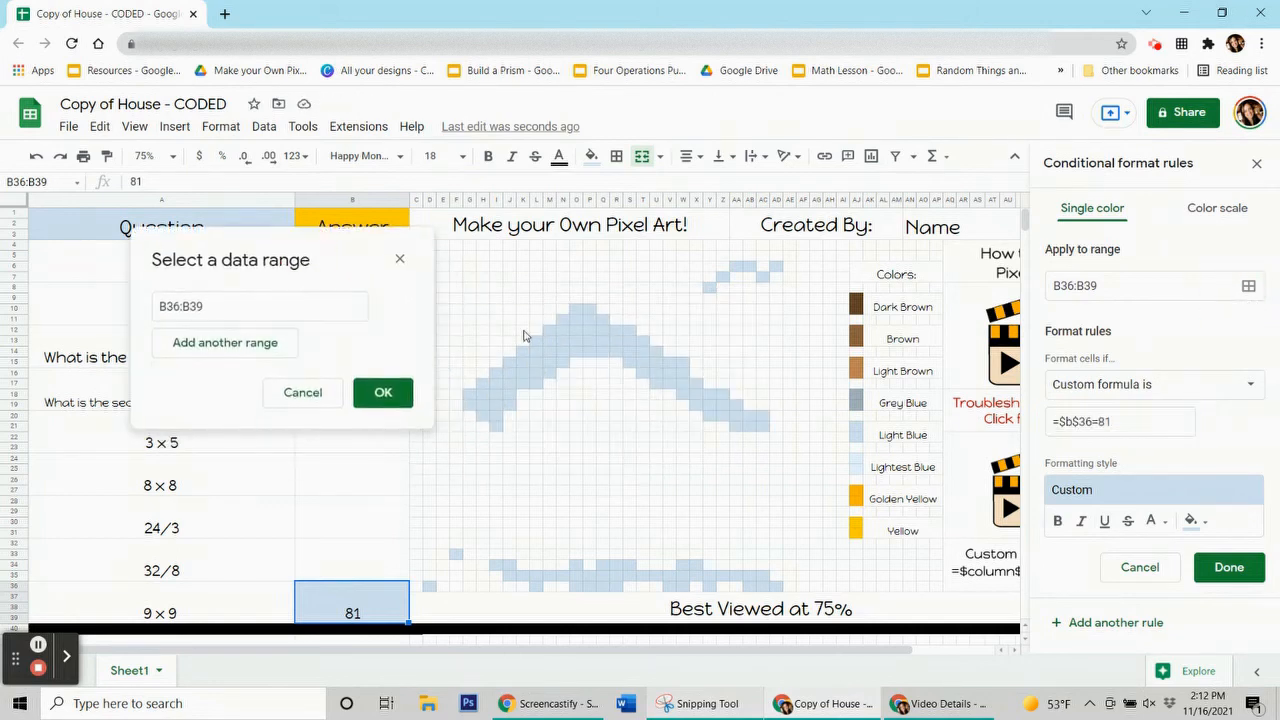
drag(545, 328, 735, 412)
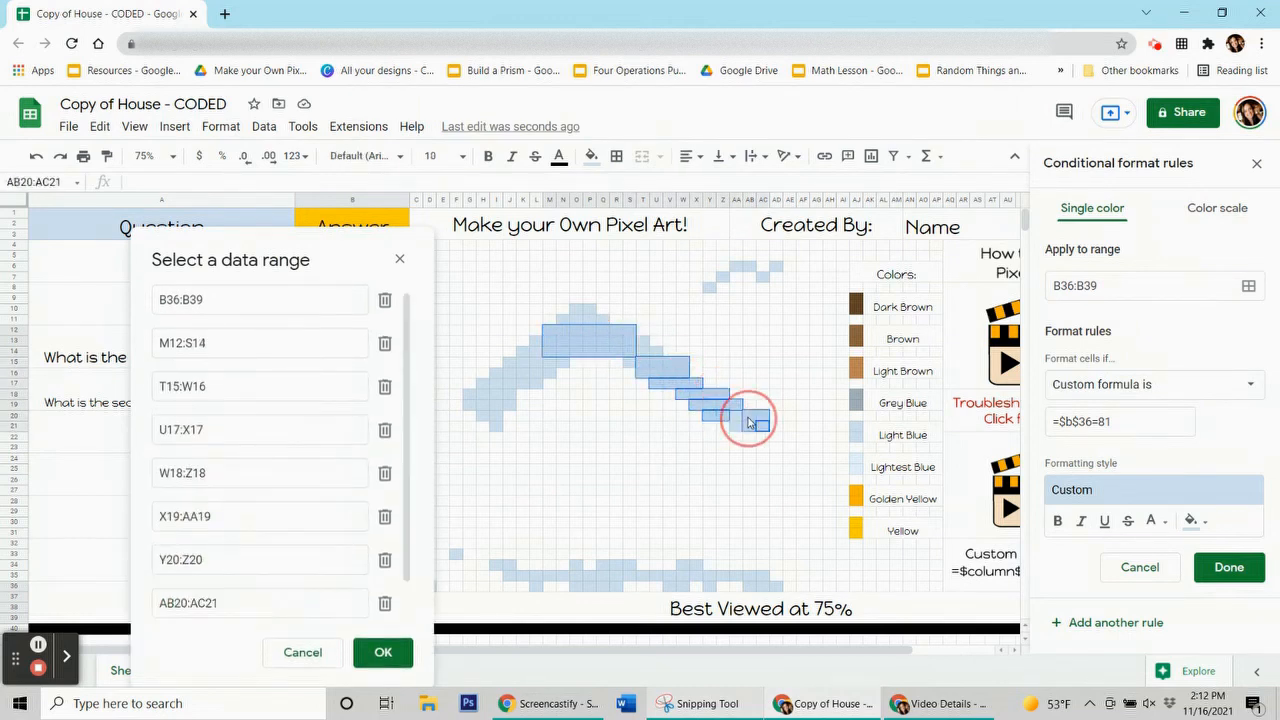
drag(658, 351, 579, 309)
click(642, 340)
click(629, 362)
drag(562, 362, 506, 375)
click(537, 336)
drag(540, 385, 494, 417)
ctrl+click(496, 426)
Add the chimney smoke pixels, including AA6:AB6, to the rule's range
ctrl+click(708, 287)
ctrl+click(721, 276)
ctrl+click(762, 276)
ctrl+click(775, 266)
drag(735, 266, 748, 266)
Add the ground snow pixels in rows 34–36, including I34:J34 and O36:R36, and save the rule
drag(775, 585, 509, 577)
ctrl+click(709, 586)
drag(695, 565, 604, 565)
ctrl+click(576, 565)
drag(507, 566, 495, 565)
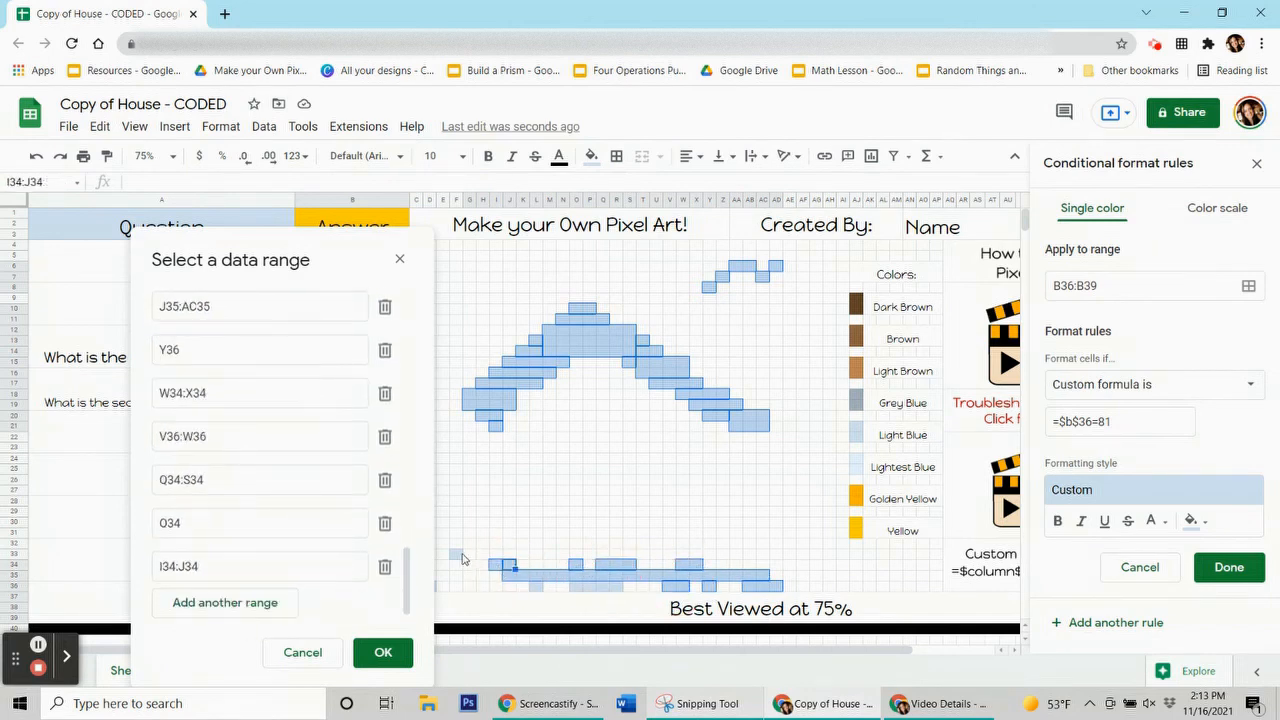
ctrl+click(533, 586)
drag(576, 586, 616, 586)
click(383, 652)
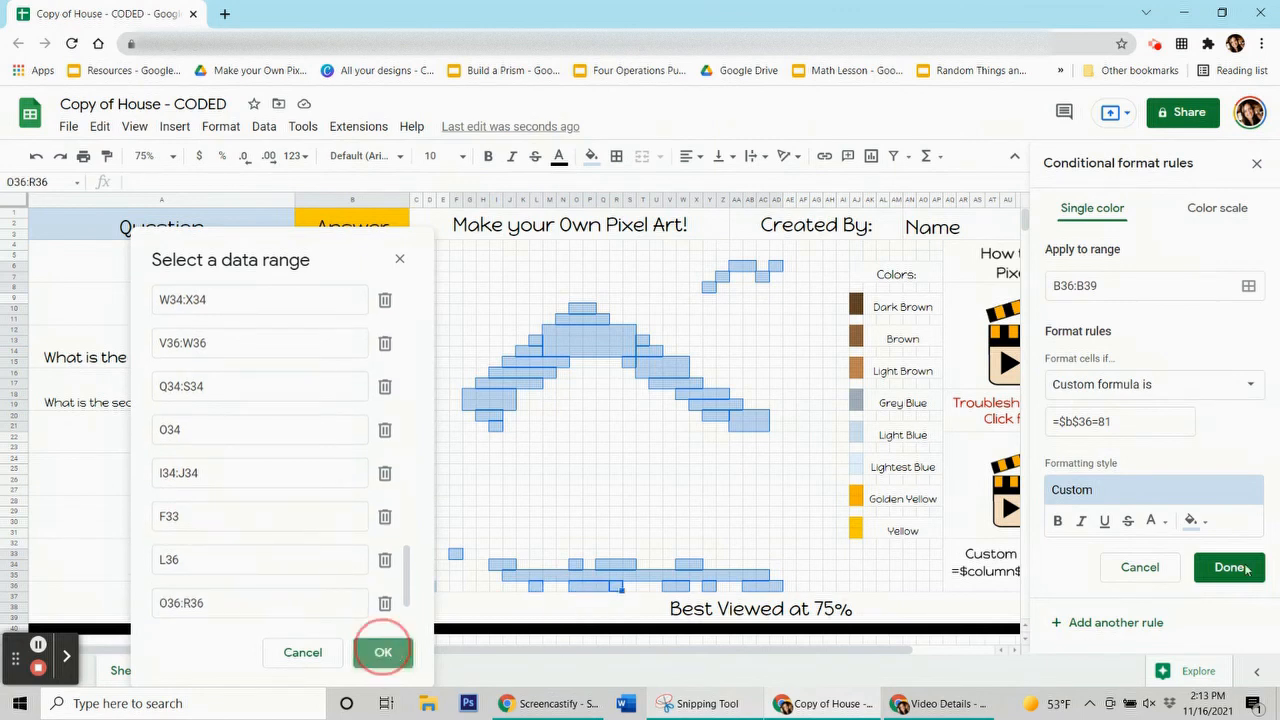
click(1229, 567)
Reset the manual fill colour and delete the 81 answer to hide the snow
click(592, 157)
click(668, 472)
click(398, 606)
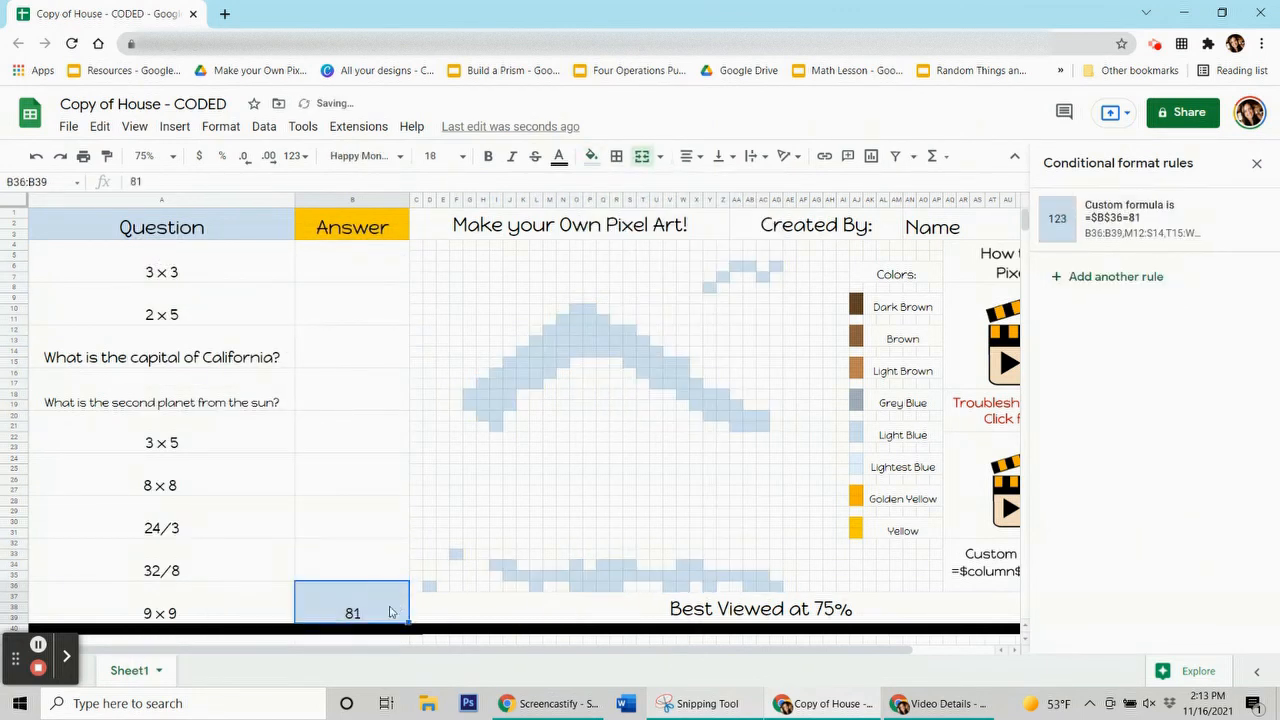
key(Delete)
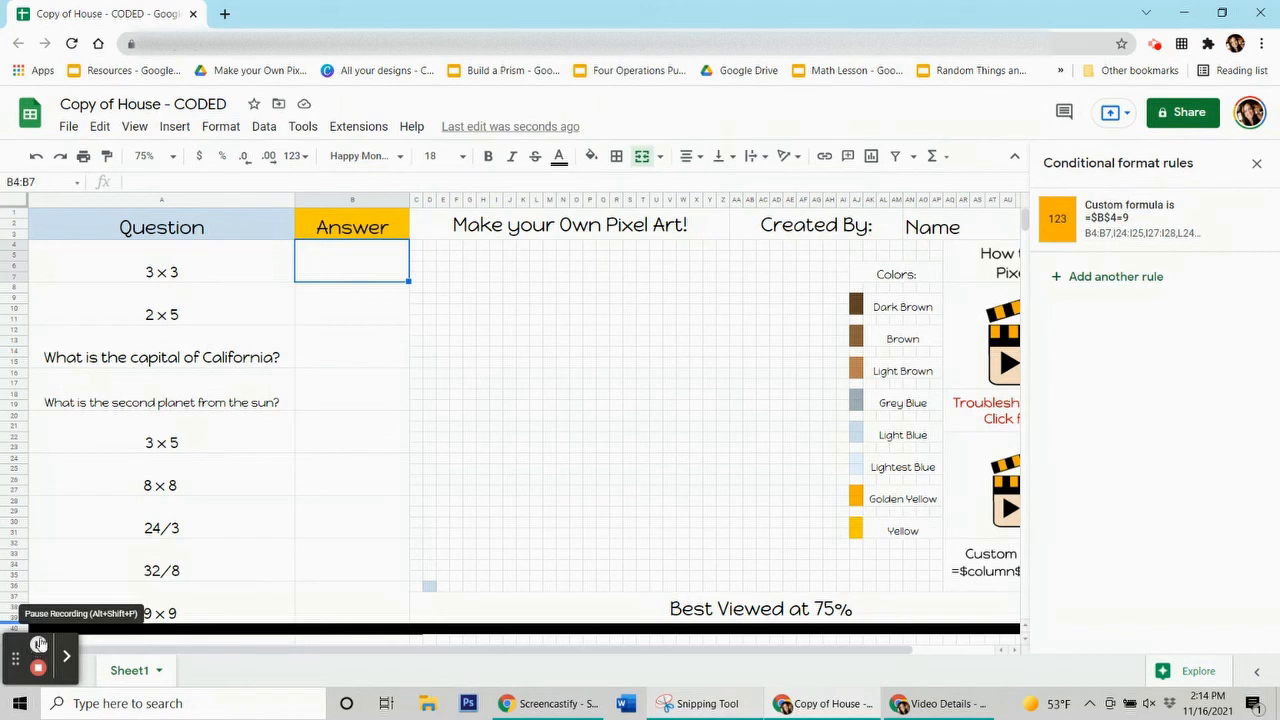
click(336, 312)
click(338, 352)
click(343, 388)
click(346, 432)
click(352, 490)
click(354, 528)
click(351, 572)
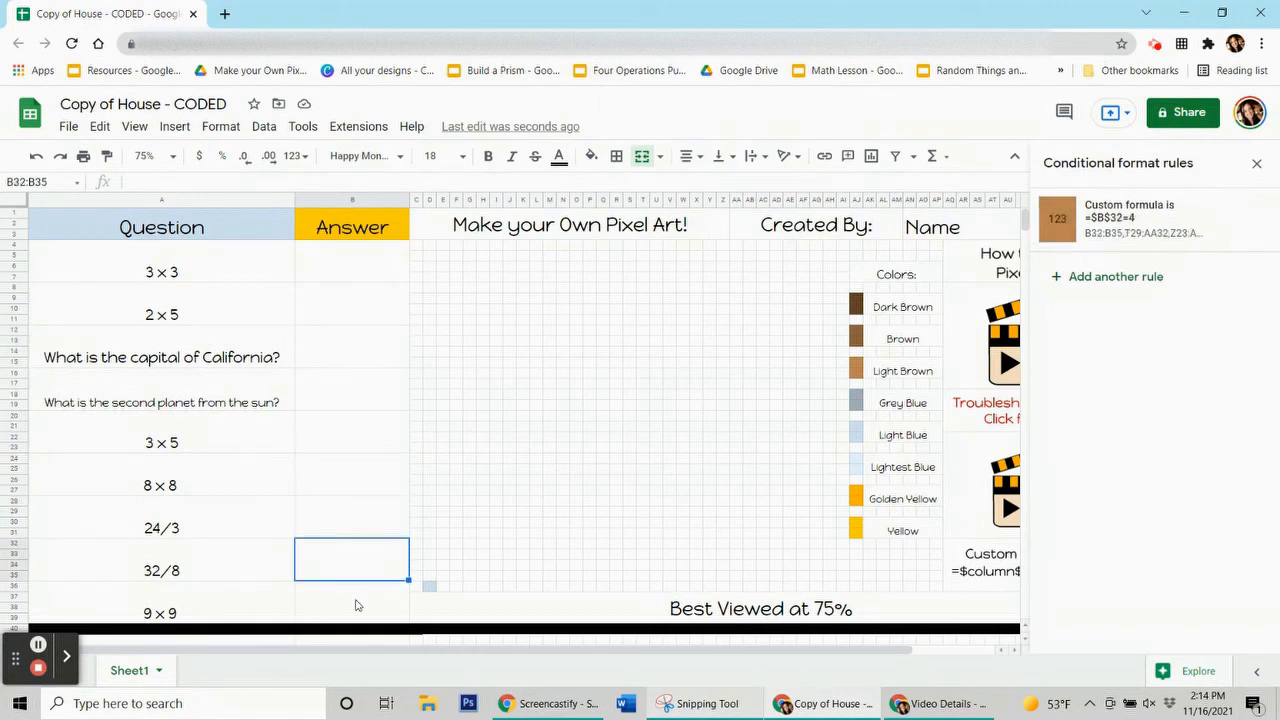
click(357, 605)
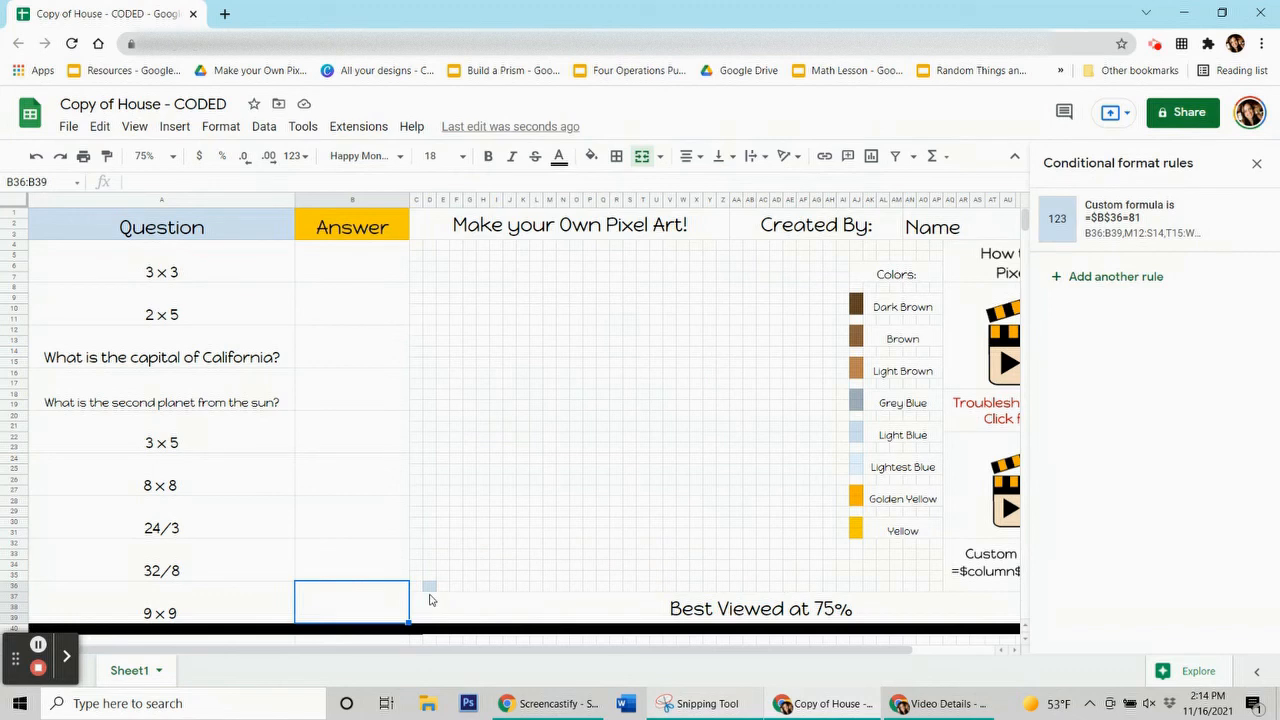
Add cell D36 to the ranges of the 81 answer's light-blue snow rule and save it
click(1106, 213)
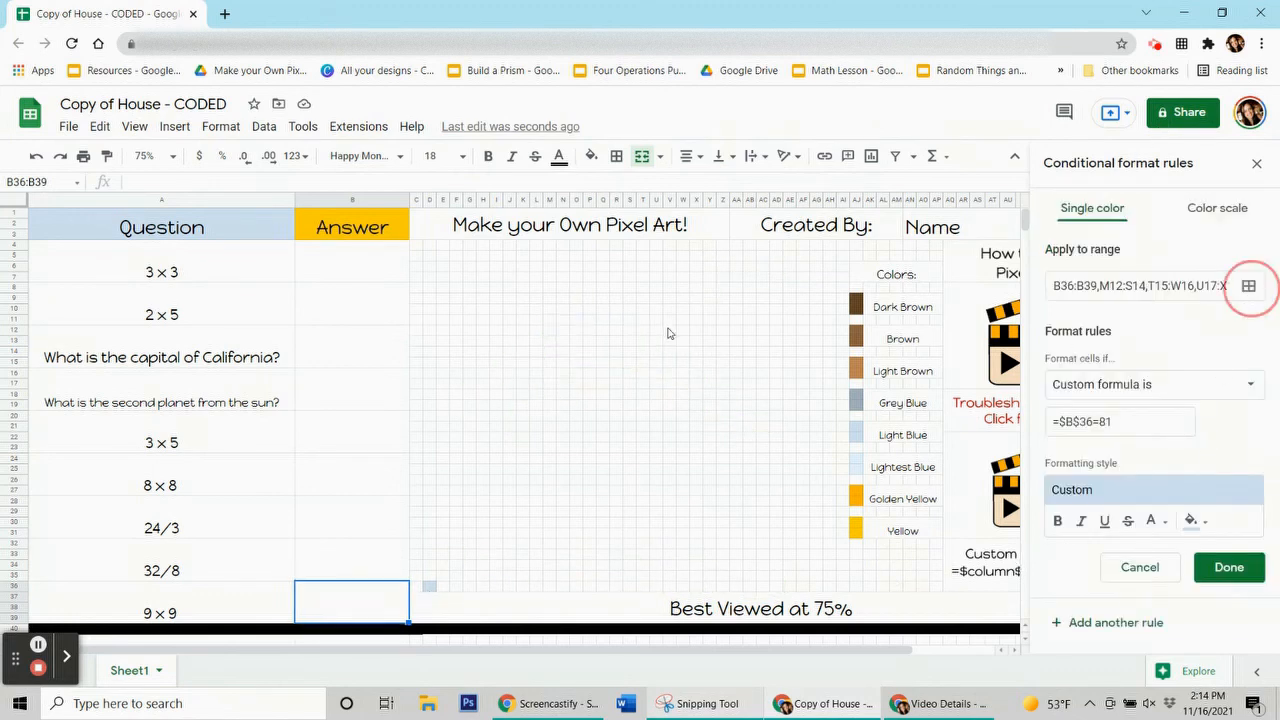
click(1248, 286)
drag(610, 192, 183, 96)
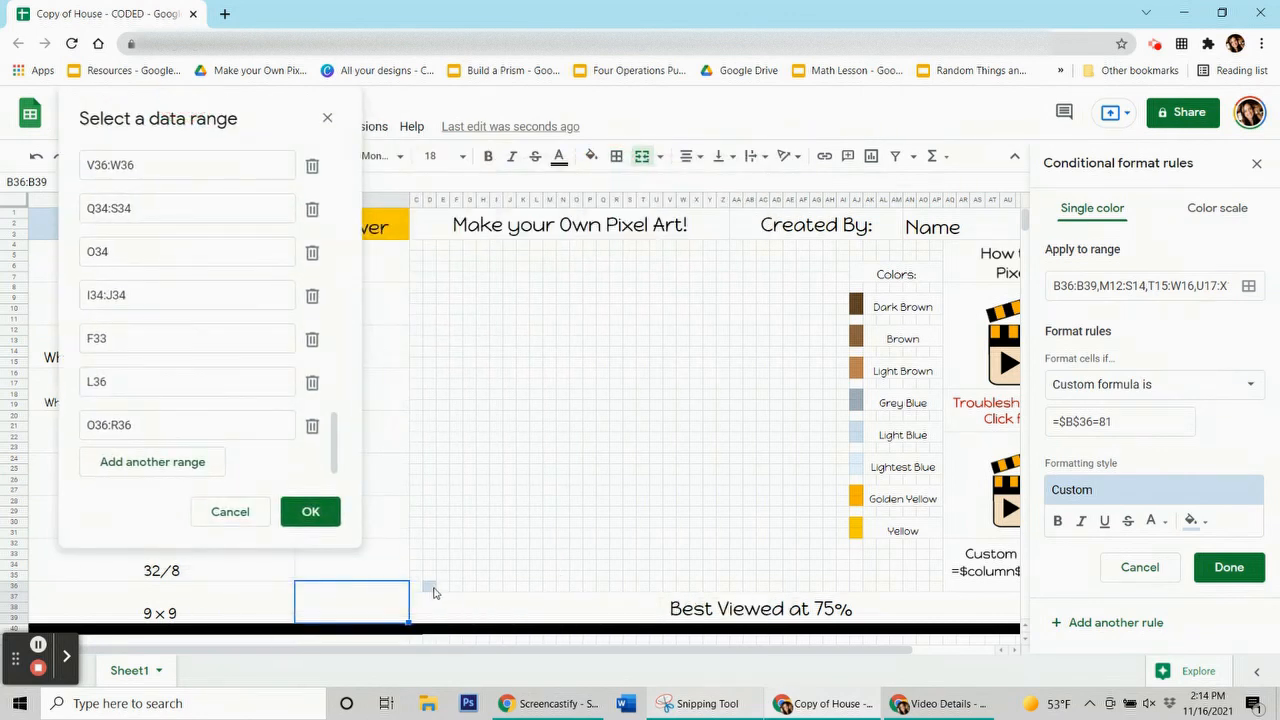
click(430, 587)
click(311, 512)
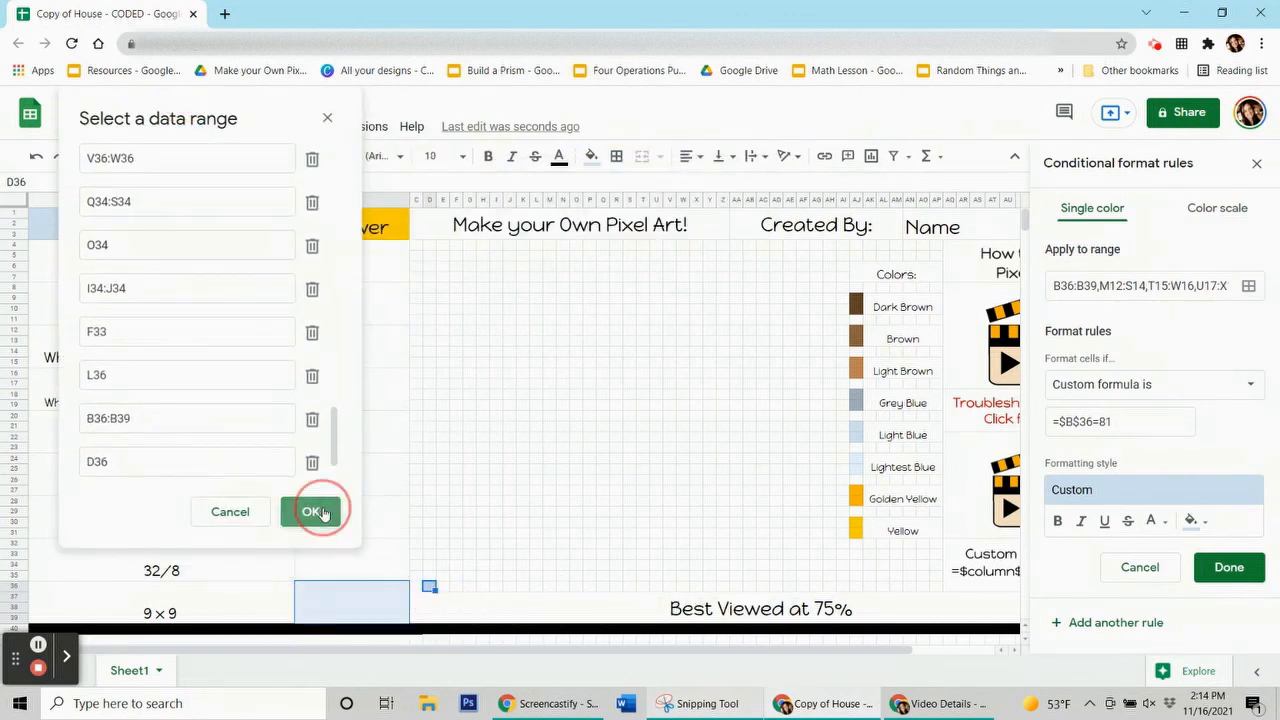
click(1236, 568)
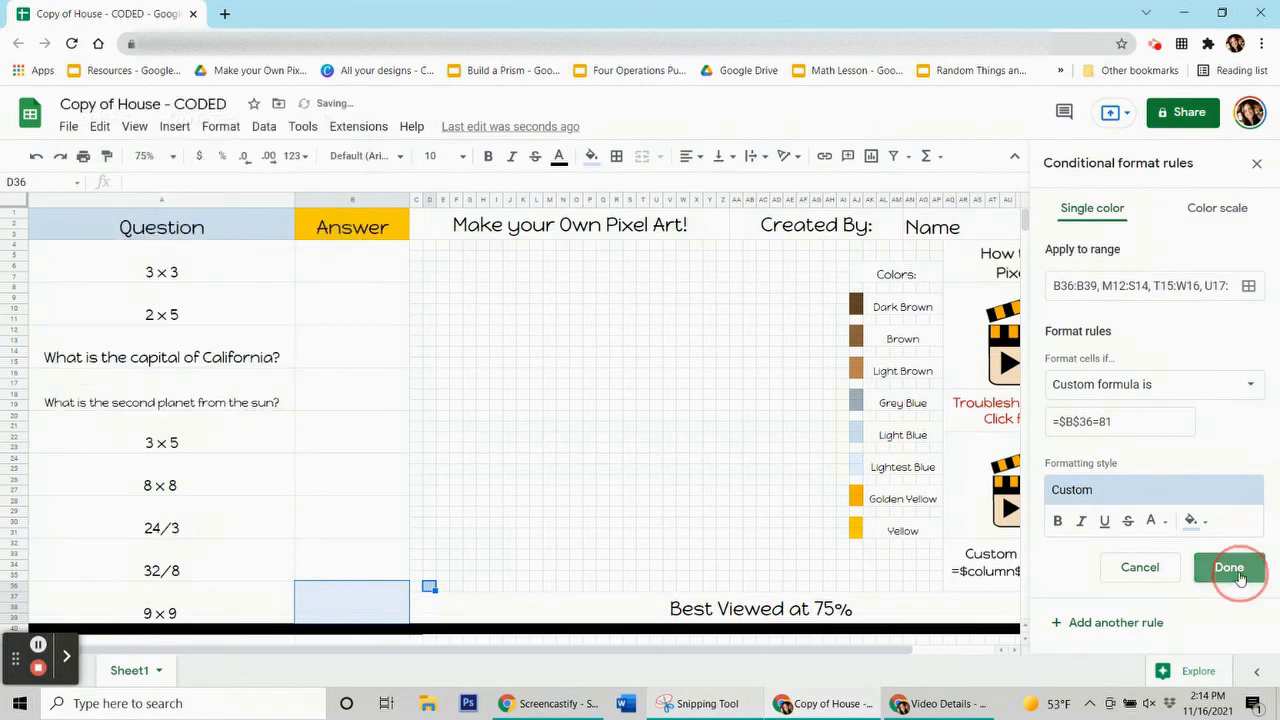
Reset the manual fill colour and close the conditional formatting rules
click(591, 157)
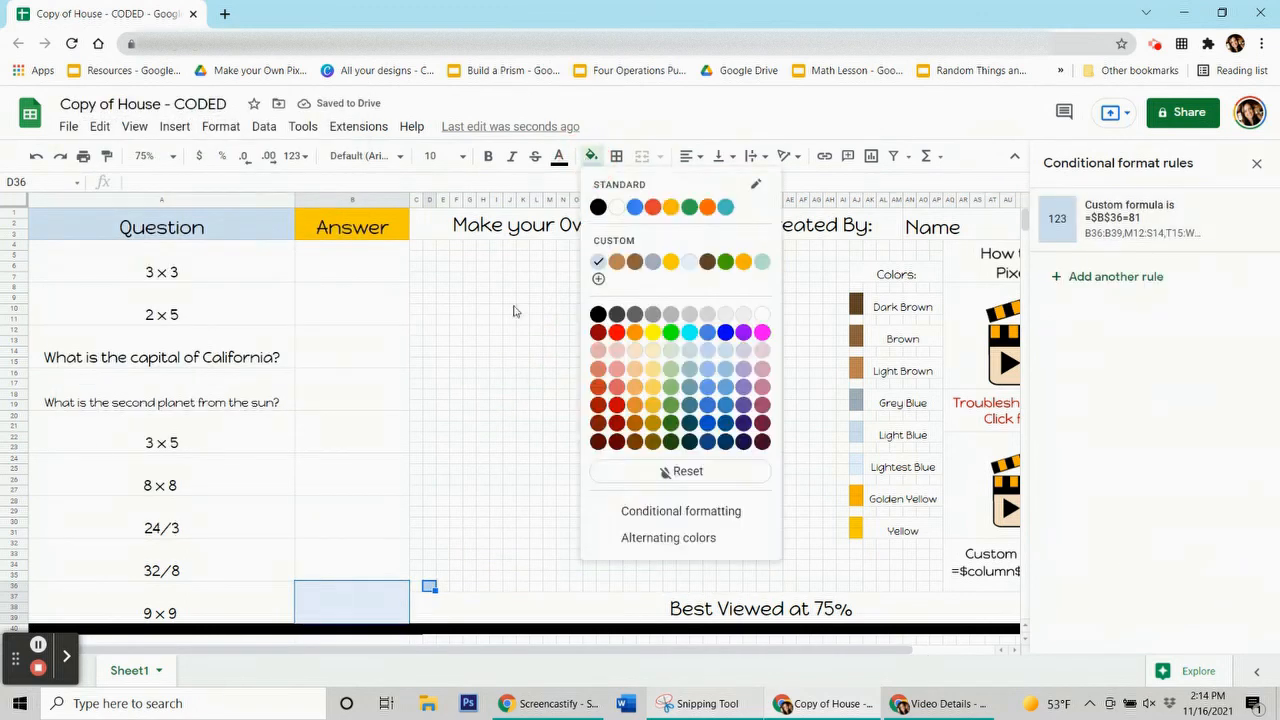
click(658, 472)
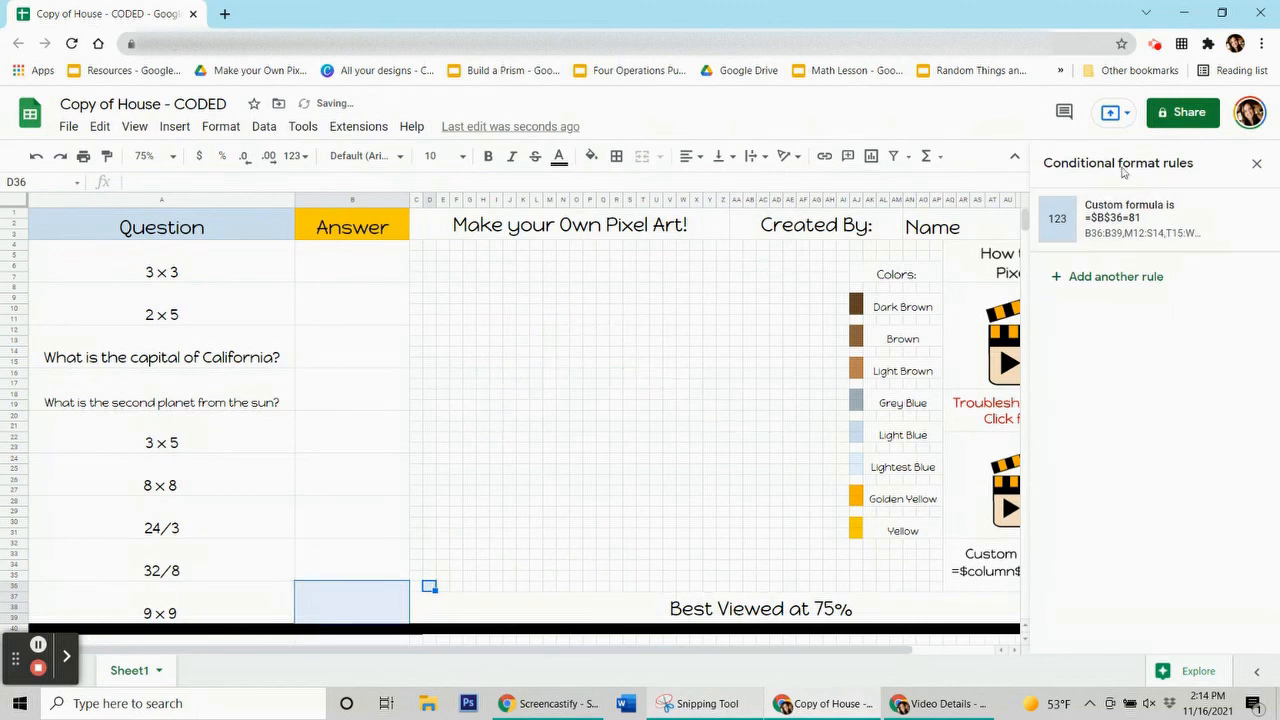
click(1254, 164)
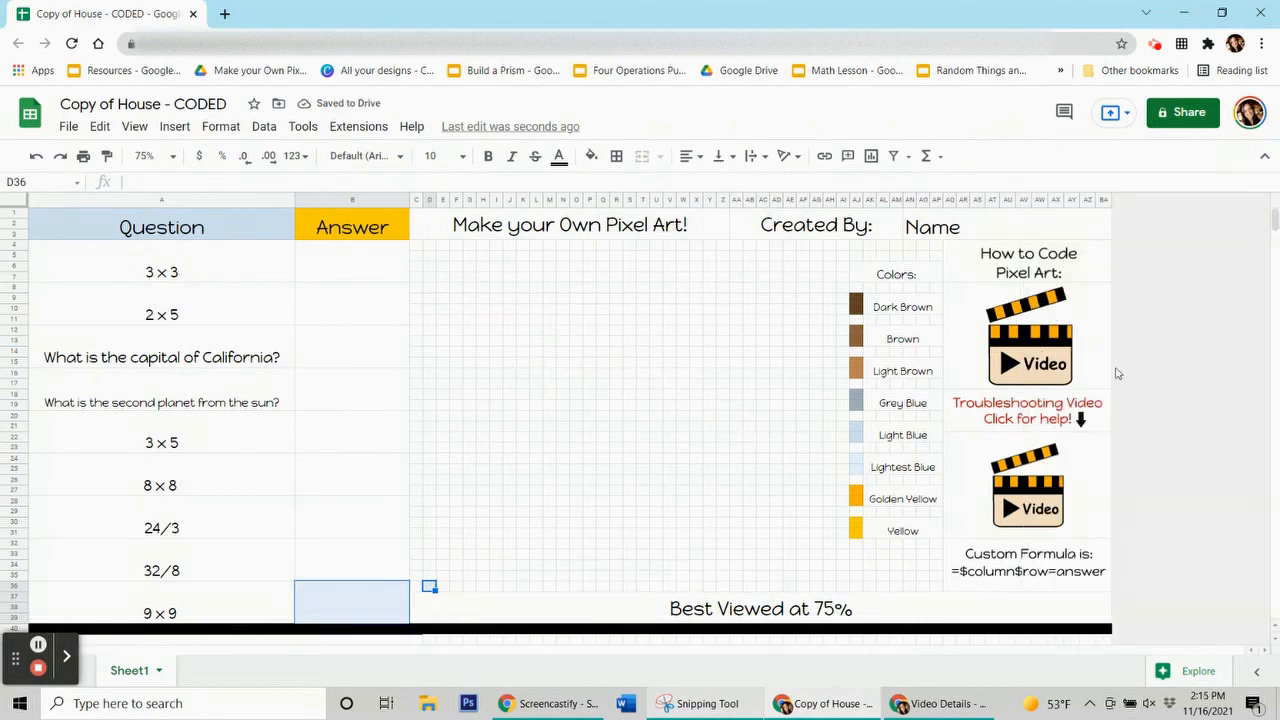
Dismiss the link preview and step down the Answer column back to the 3×3 answer cell
mouse_move(1012, 485)
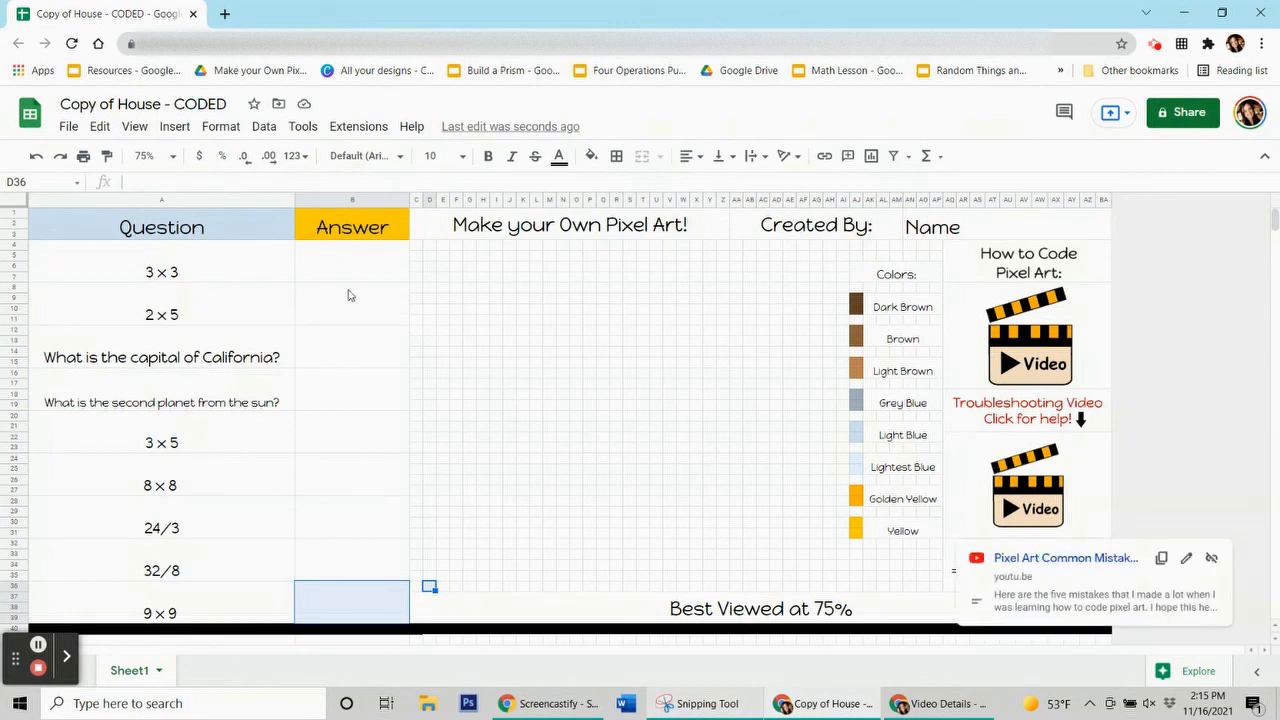
click(383, 312)
click(366, 362)
click(367, 388)
click(370, 432)
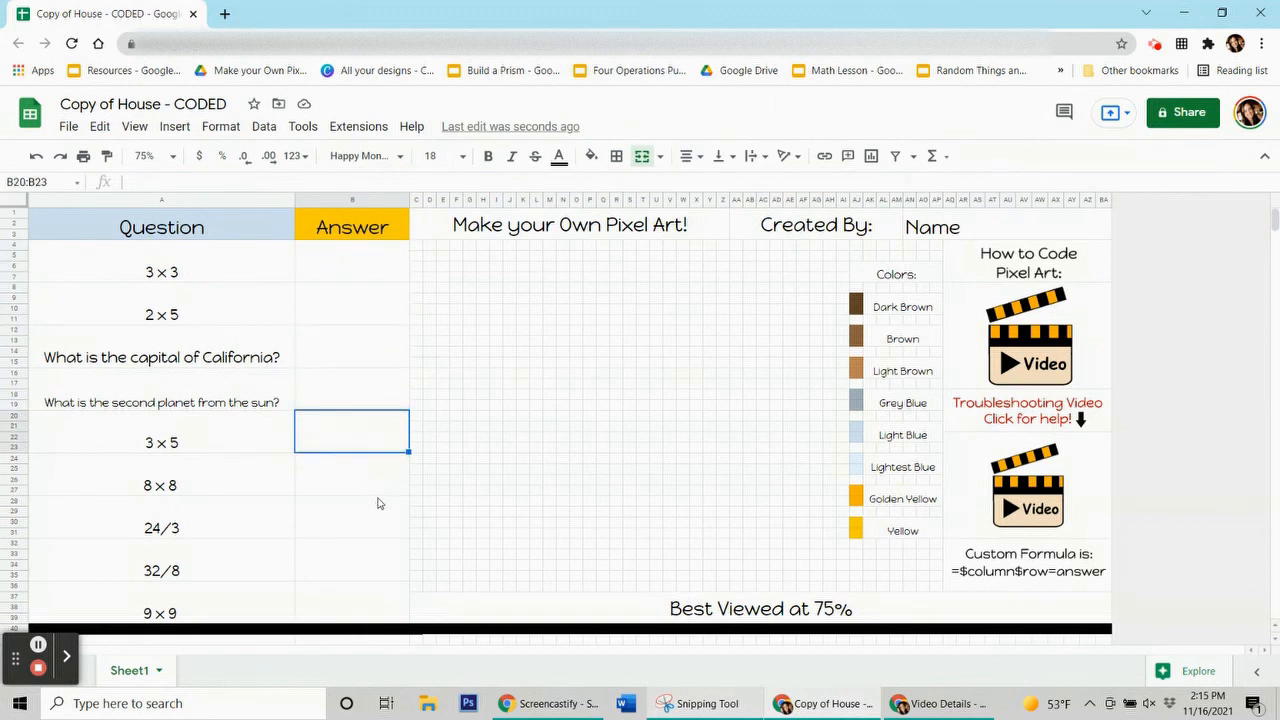
click(376, 475)
click(381, 516)
click(385, 560)
click(393, 600)
click(335, 272)
Enter the answers 9, 10, Sacremento, Venus and 15 down the Answer column
text(9)
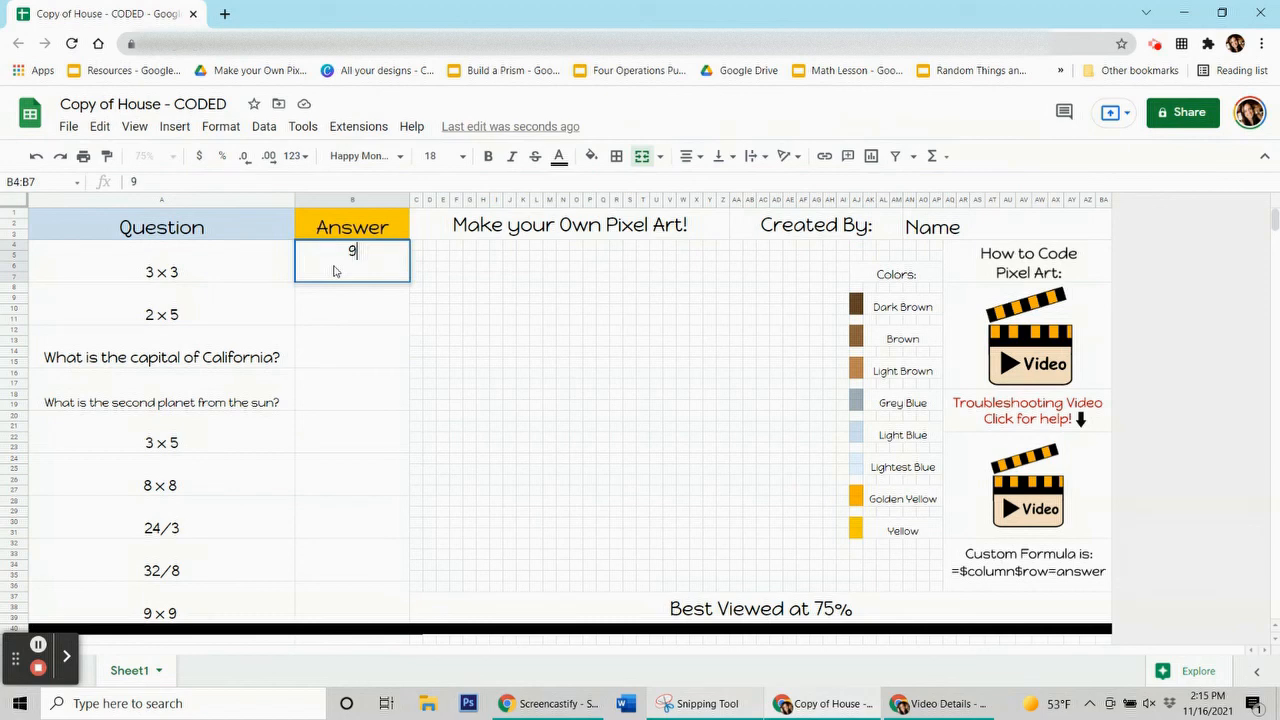
key(Return)
text(10)
key(Return)
text(Sacremento)
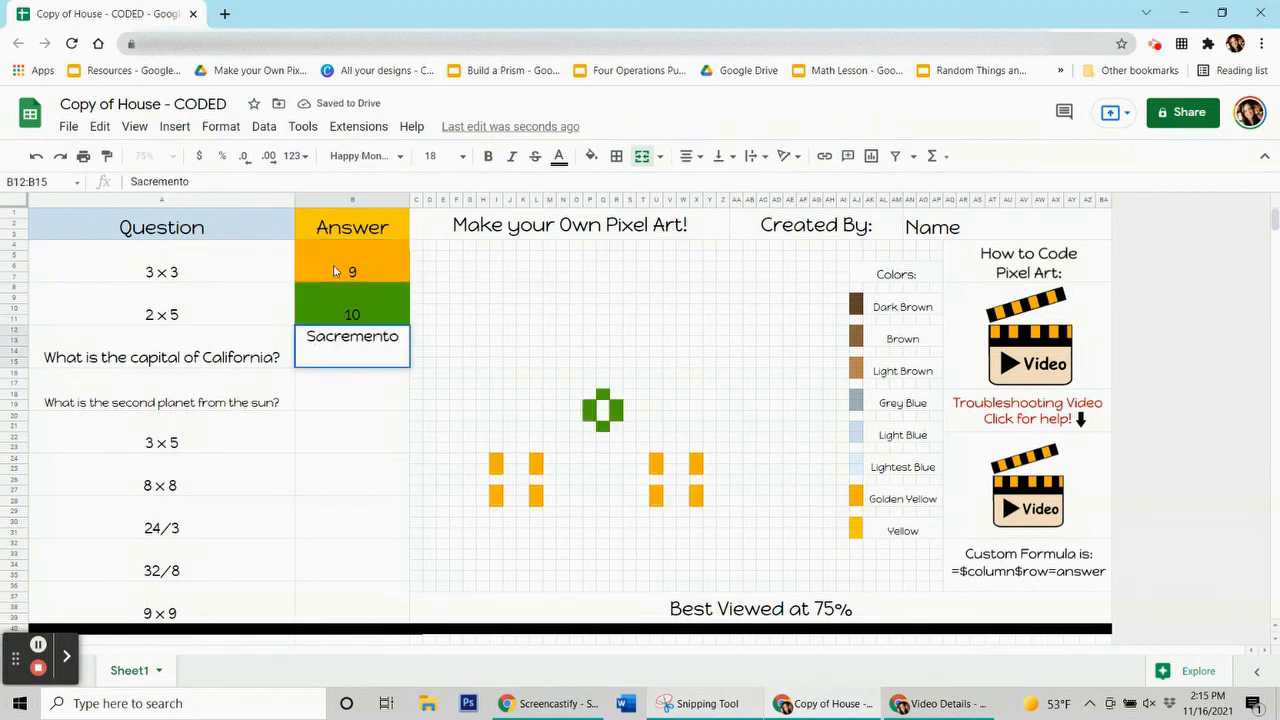
key(Return)
text(V)
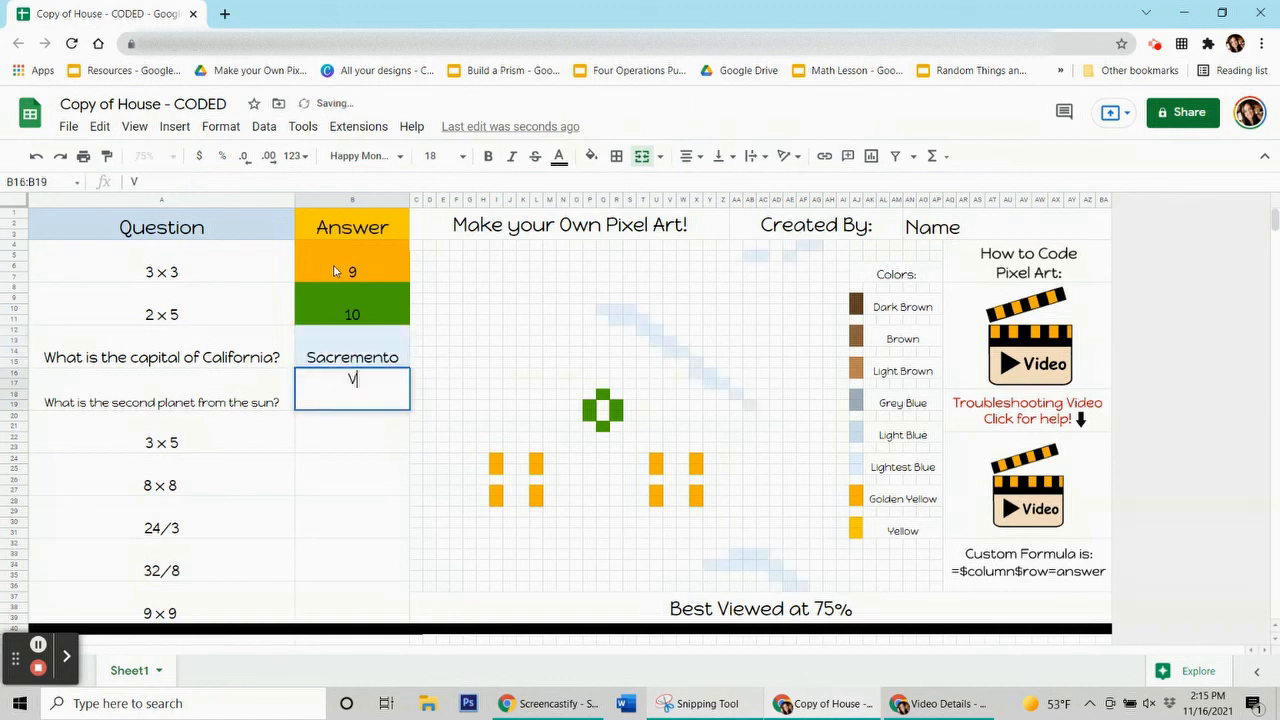
text(enus)
key(Return)
text(15)
key(Return)
Enter the remaining answers 64, 8, 4 and 81, ending on the 9×9 answer cell
text(64)
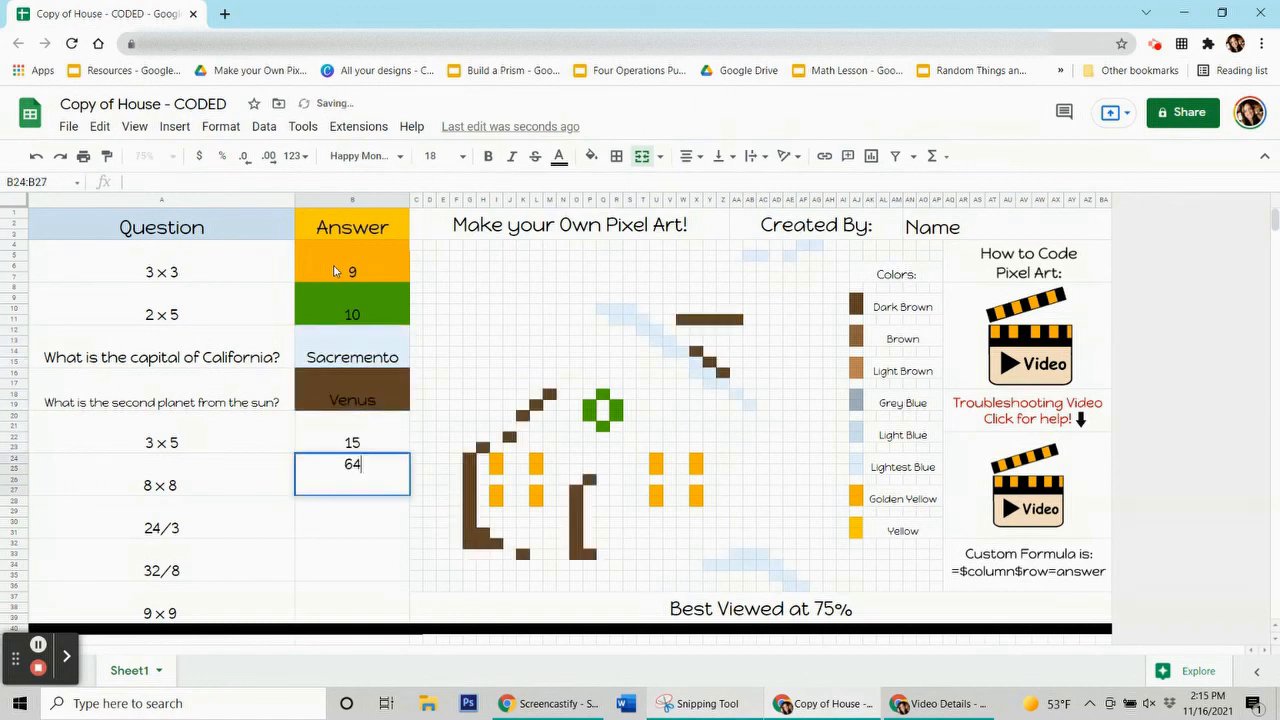
key(Return)
text(8)
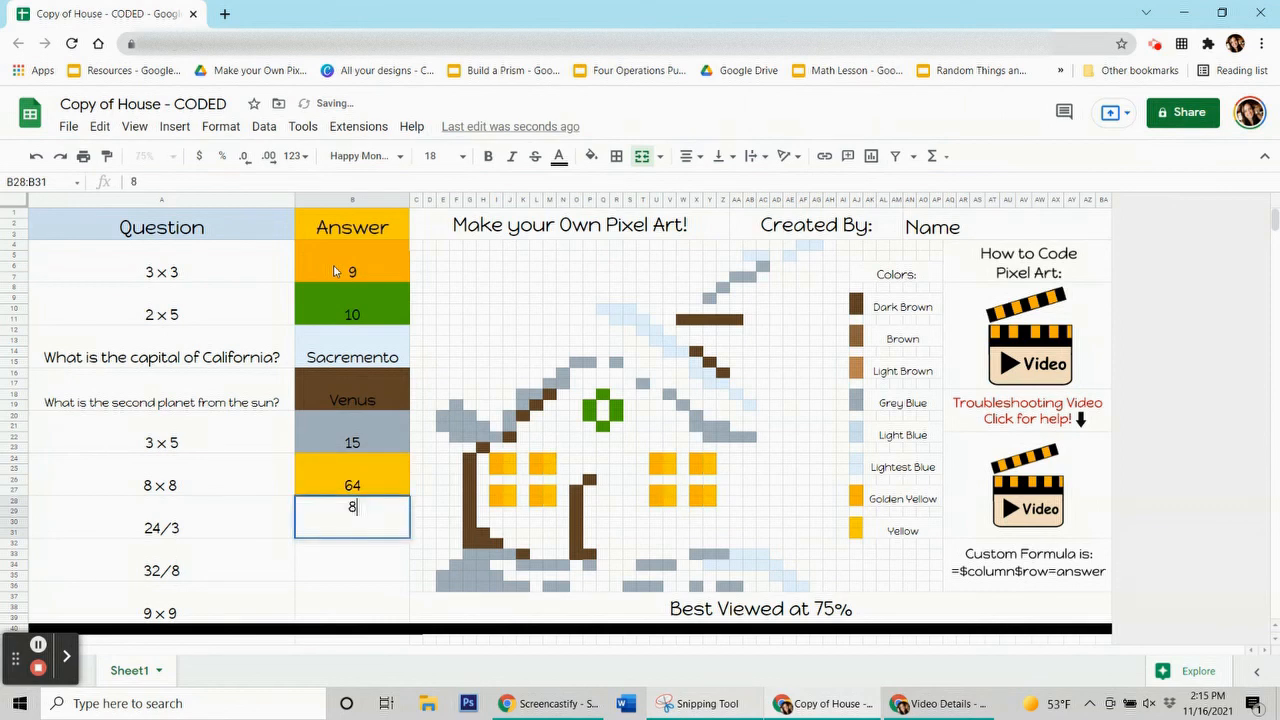
key(Return)
text(4)
key(Return)
text(81)
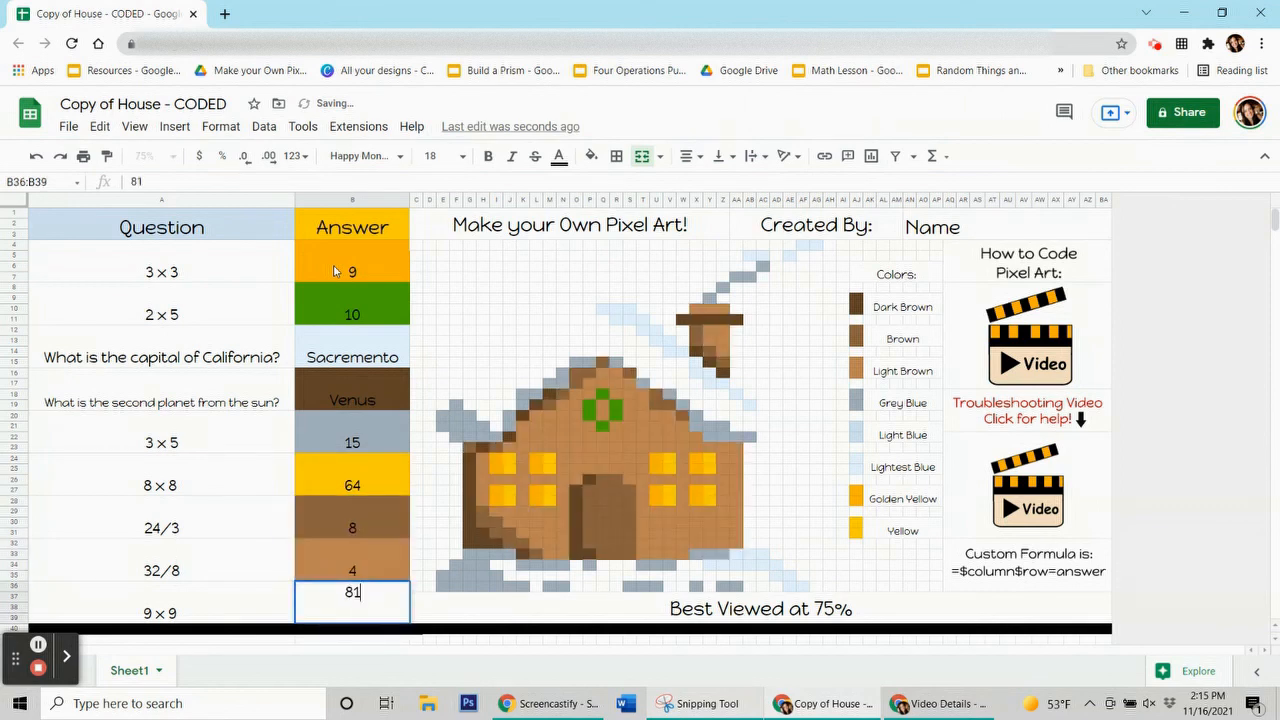
key(Tab)
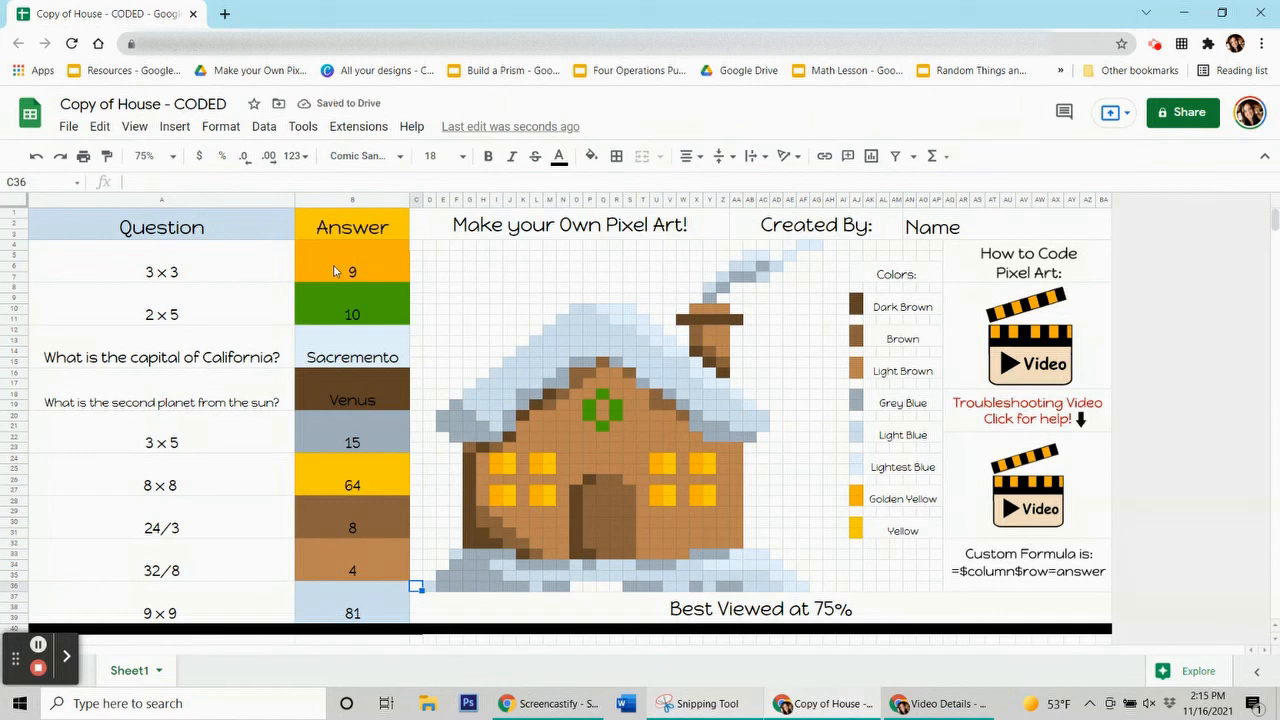
key(Left)
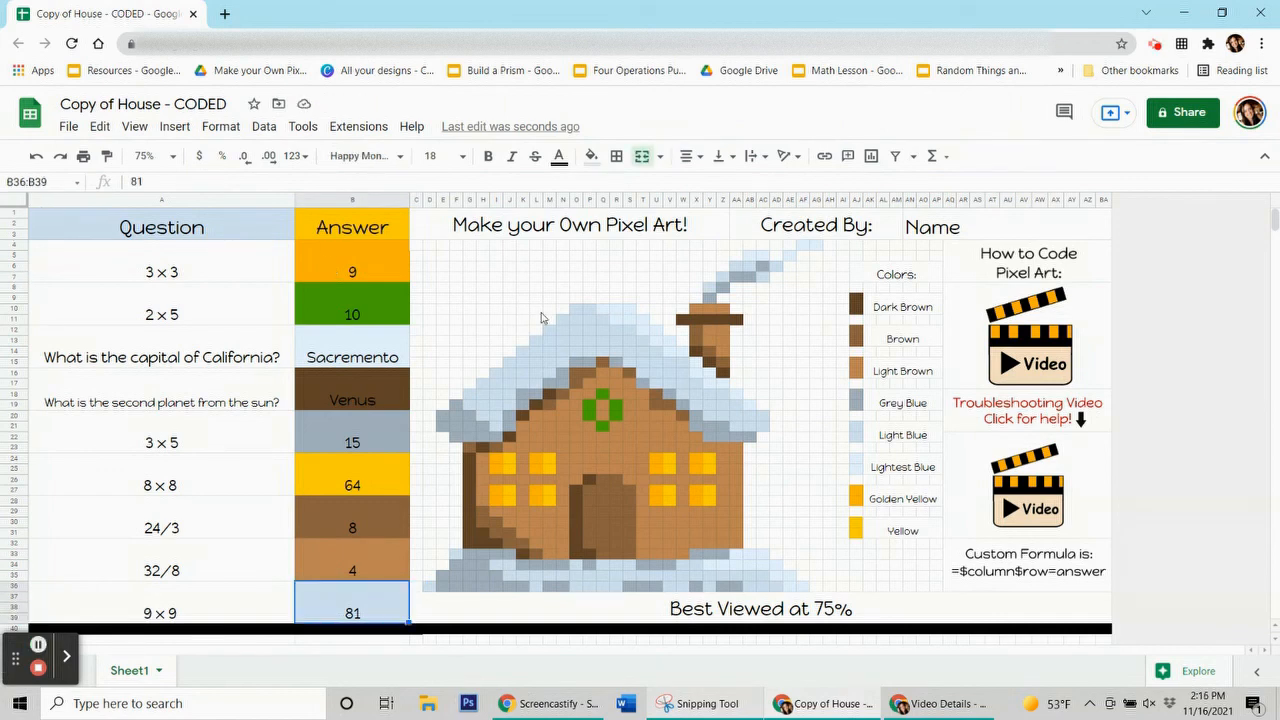